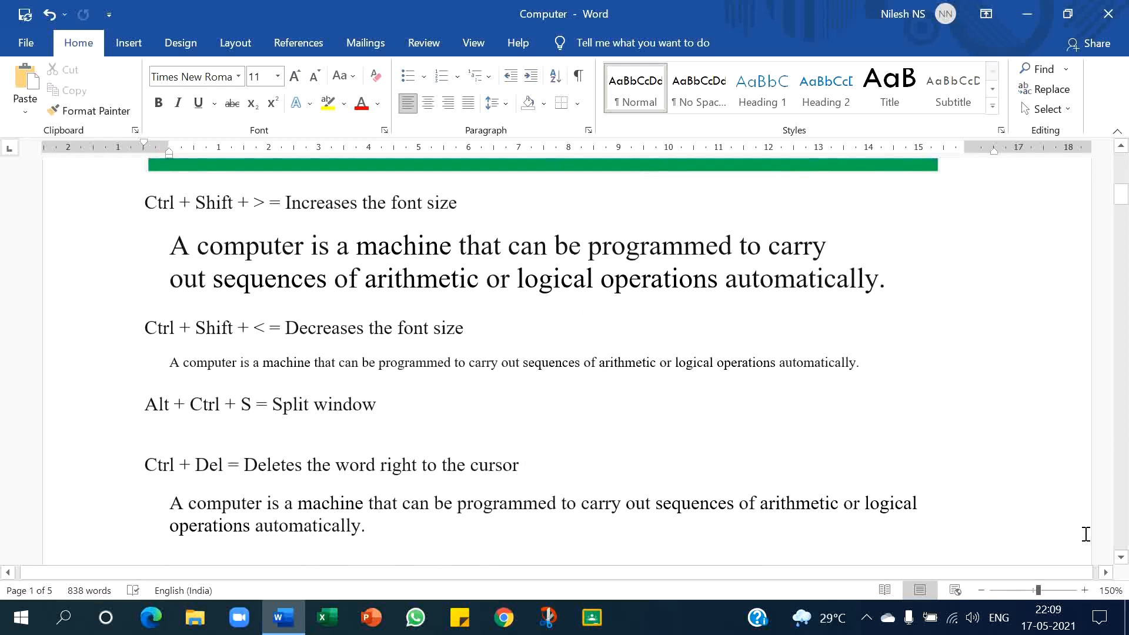
- Select the sample paragraph under the increase-font-size shortcut and enlarge its font to 20 pt
scroll(1085, 533, "down", 1)
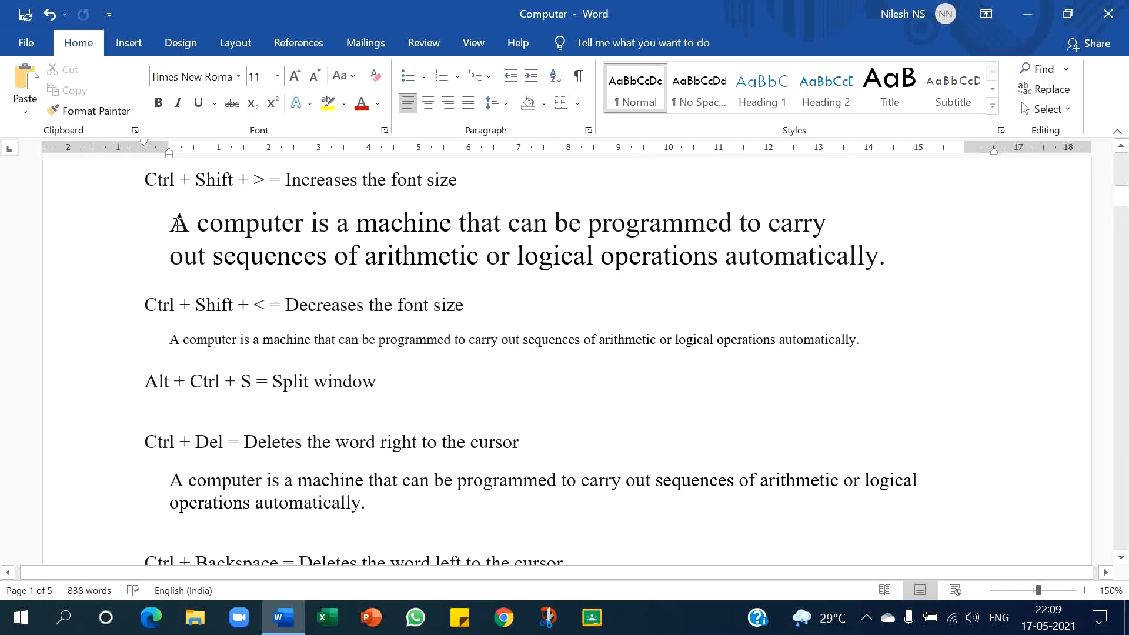
left_click_drag(172, 219, 958, 254)
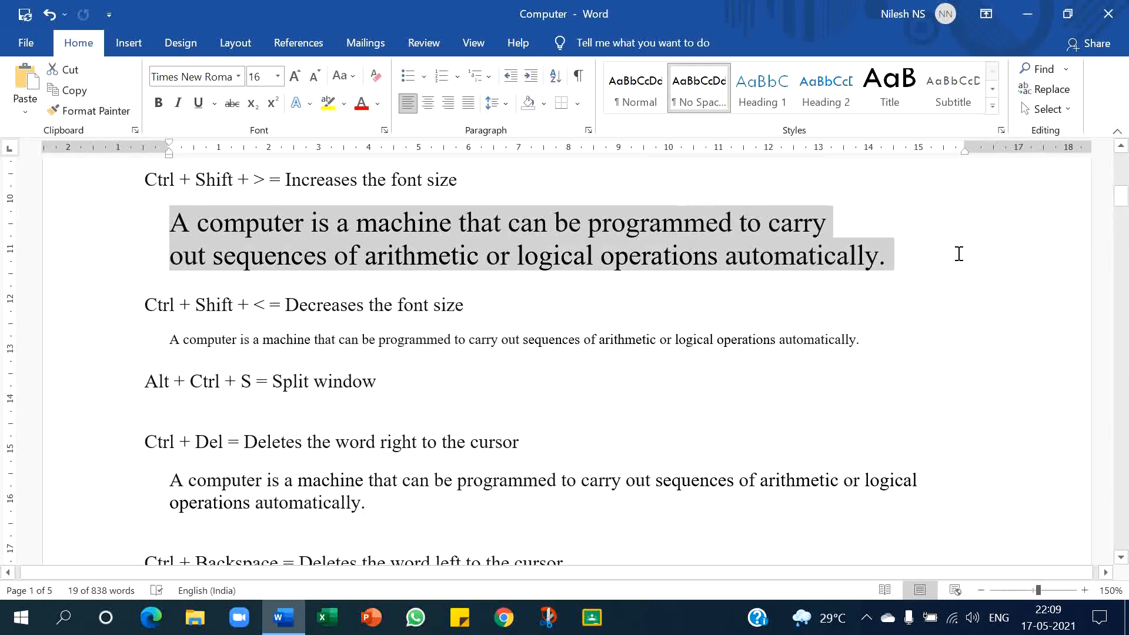
key("ctrl+shift+period")
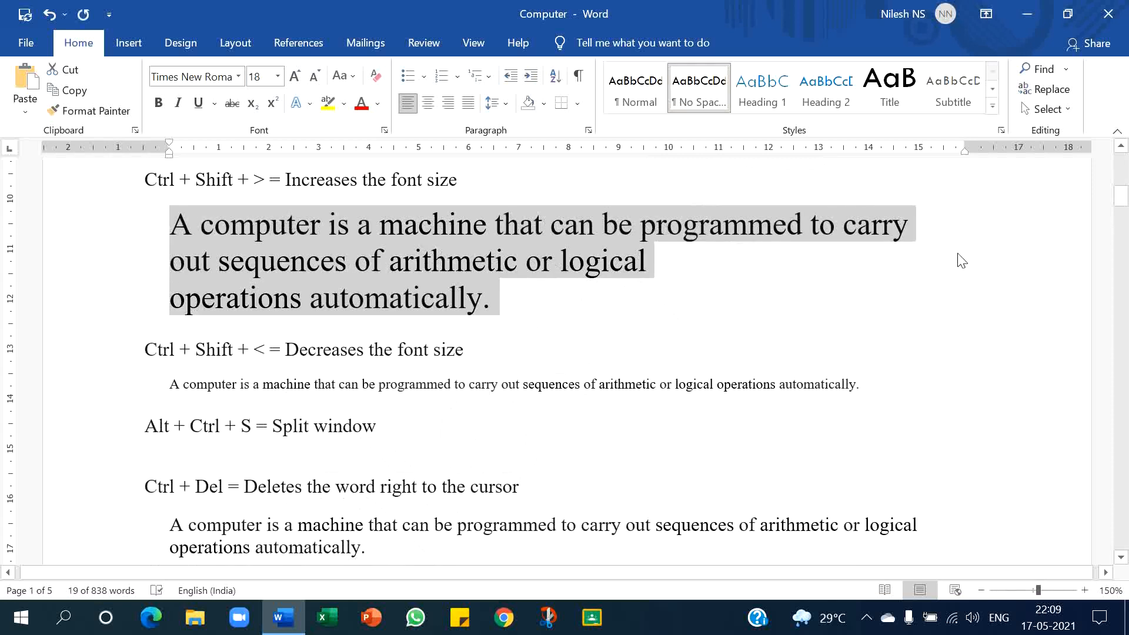
key("ctrl+shift+period")
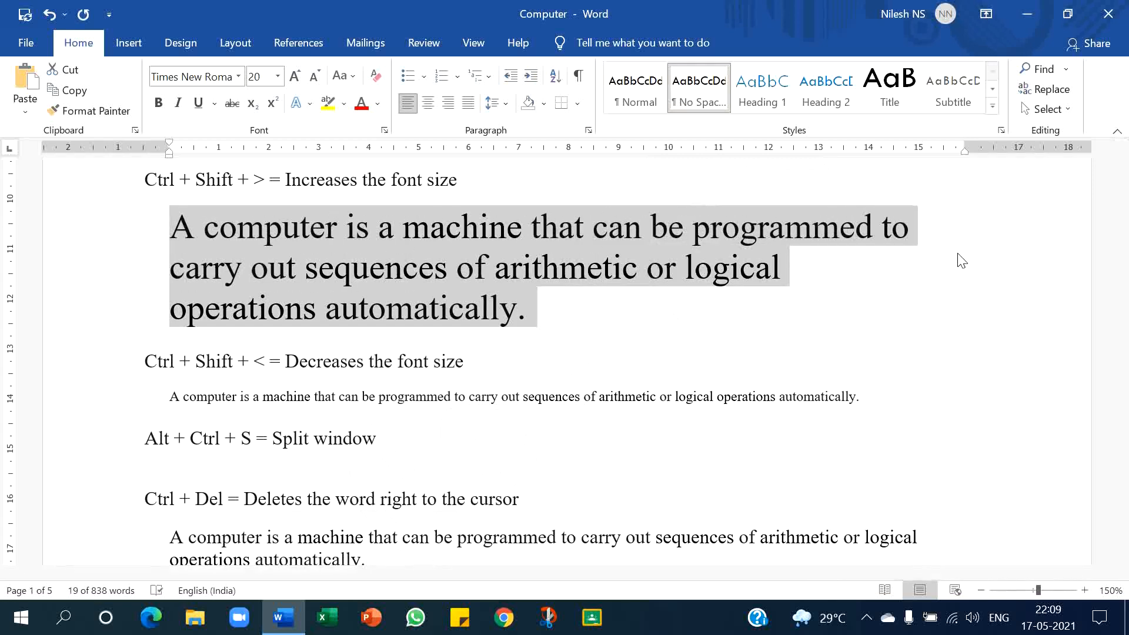
- Select the sample paragraph under the decrease-font-size shortcut and shrink its font to 5 pt
scroll(961, 260, "down", 3)
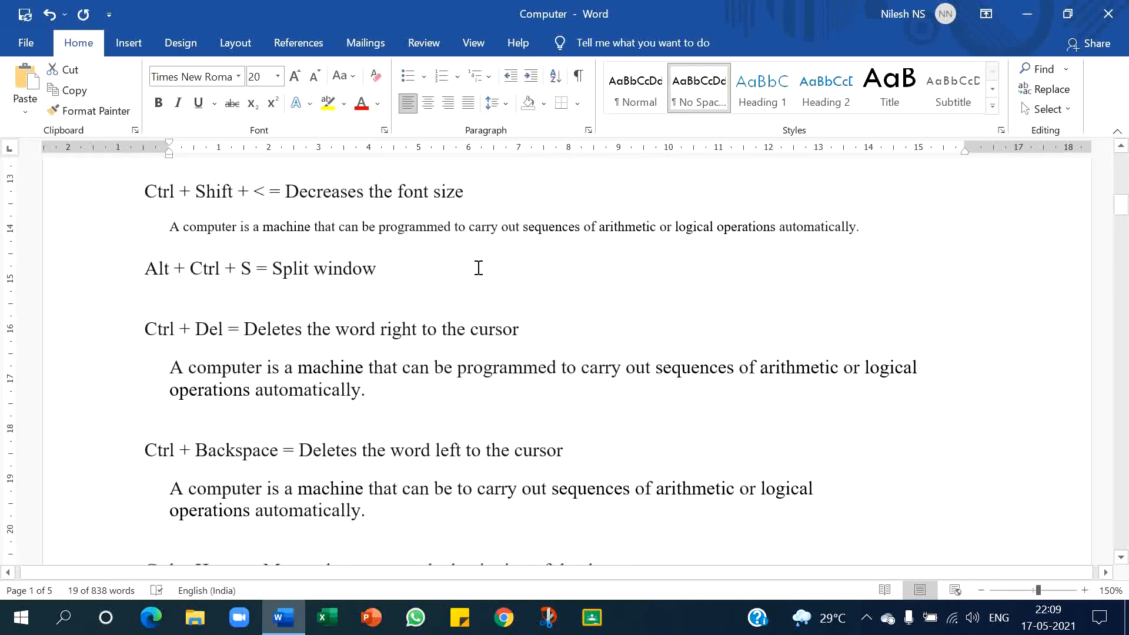
left_click(172, 228)
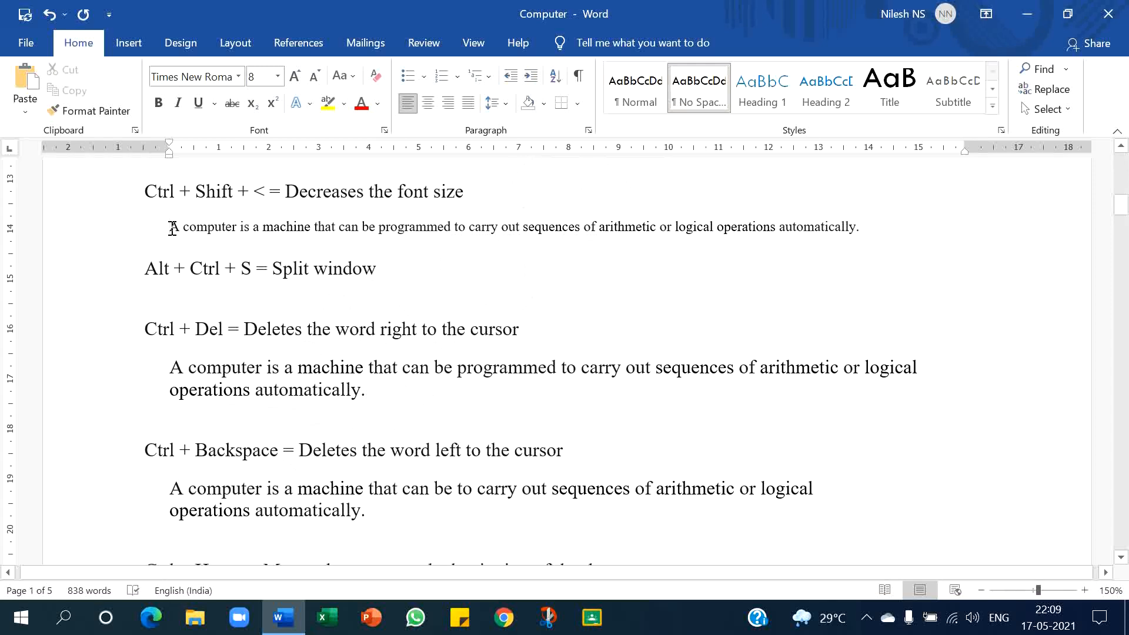
triple_click(172, 228)
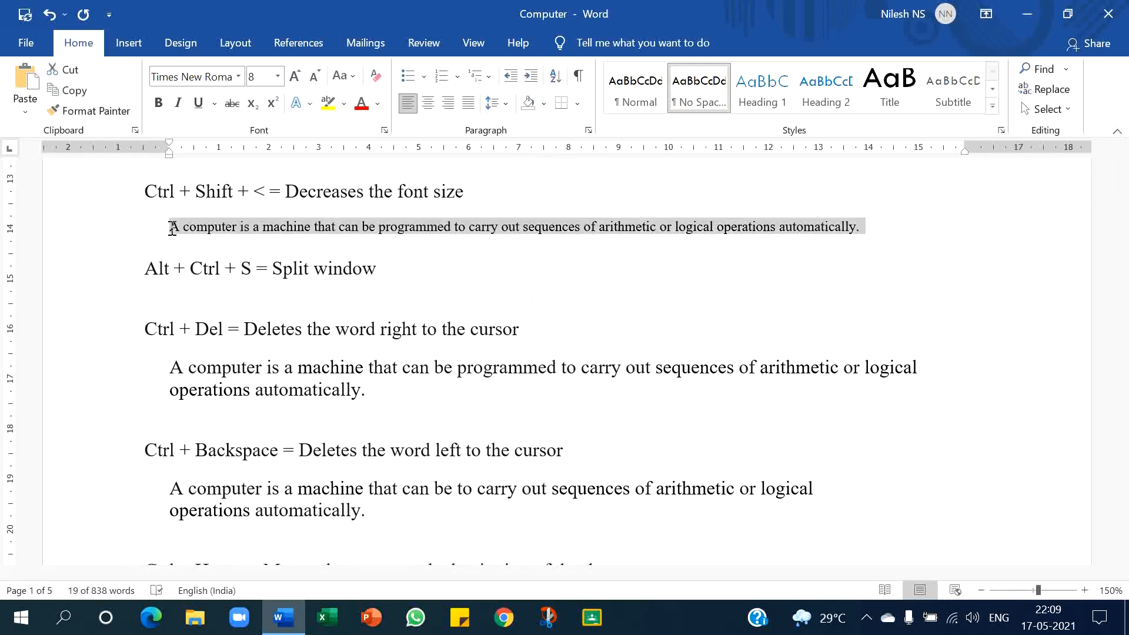
key("ctrl+shift+comma")
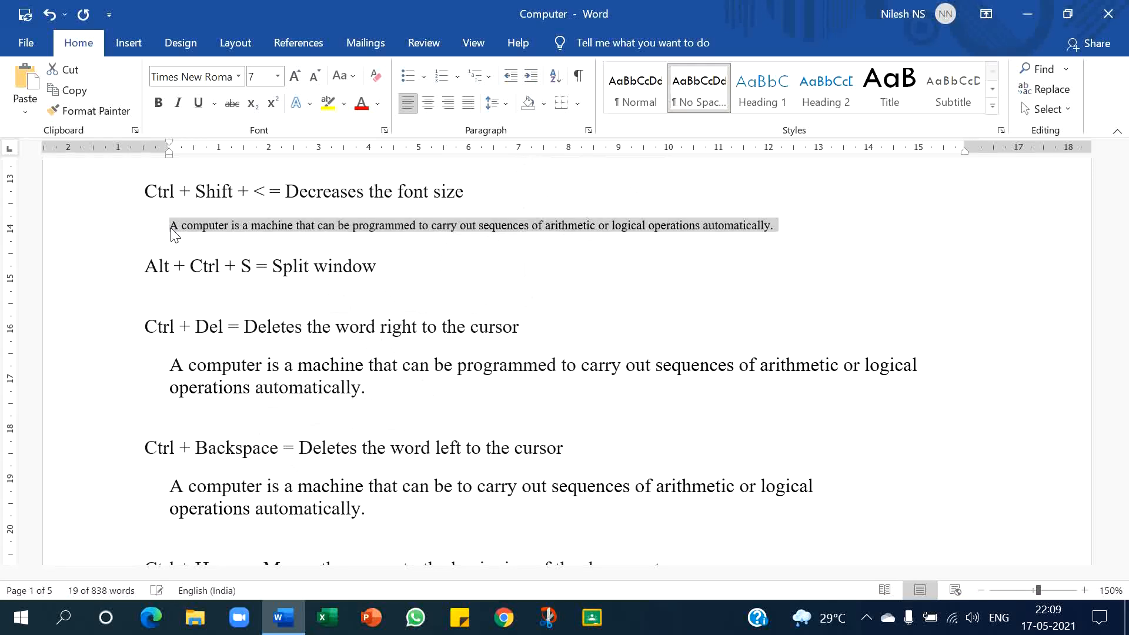
key("ctrl+shift+comma")
key("ctrl+shift+comma")
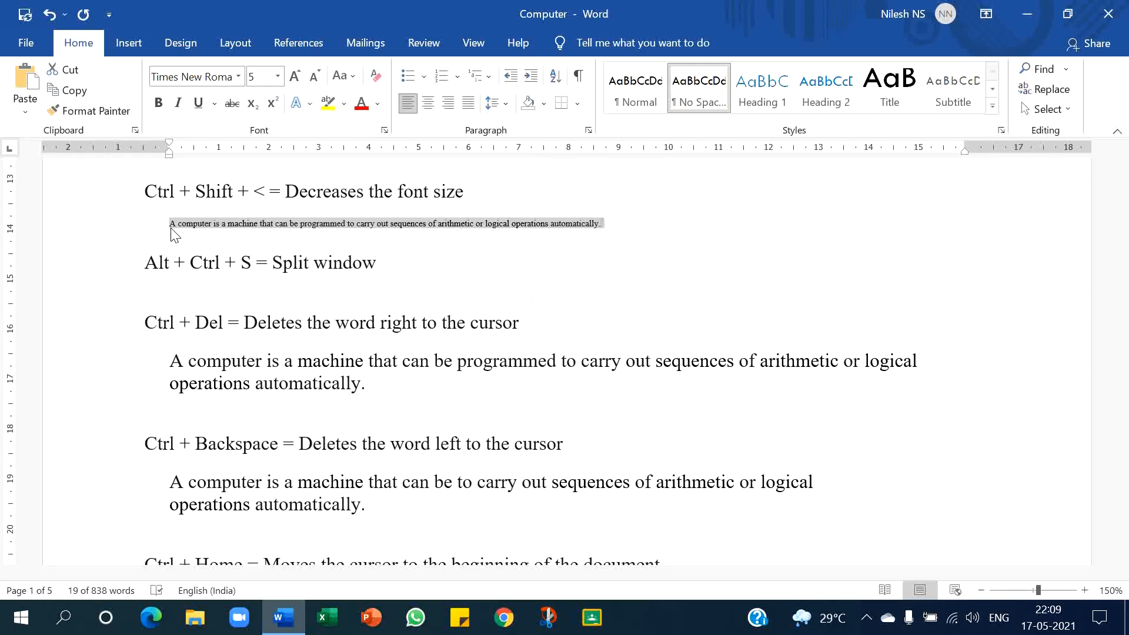
- Split the document window into two panes and remove the split again
scroll(174, 234, "down", 1)
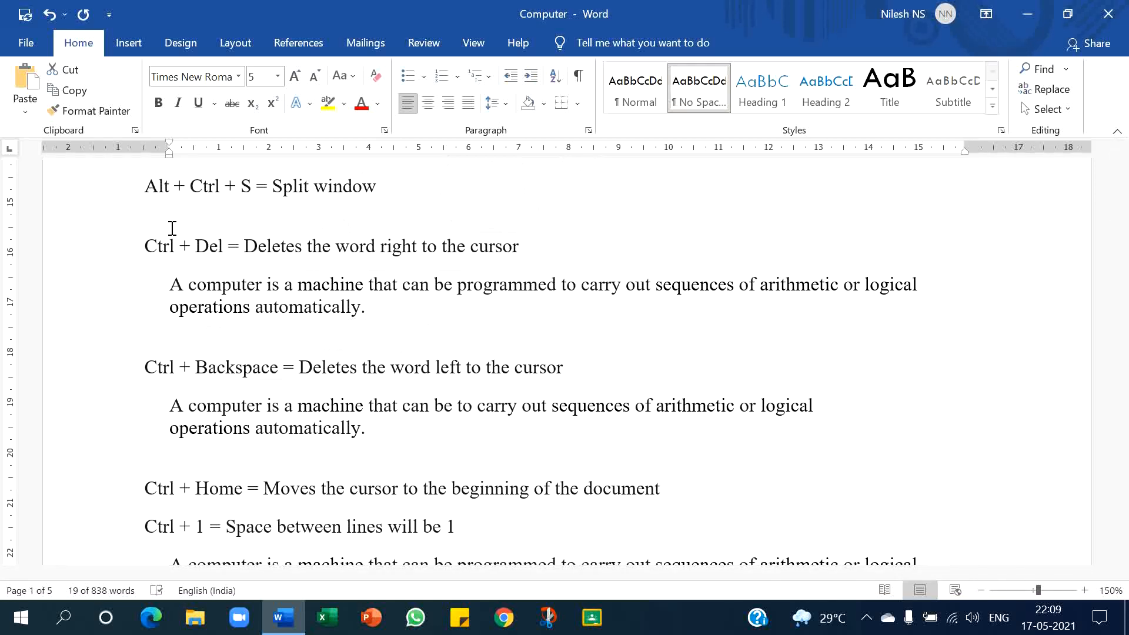
key("ctrl+alt+s")
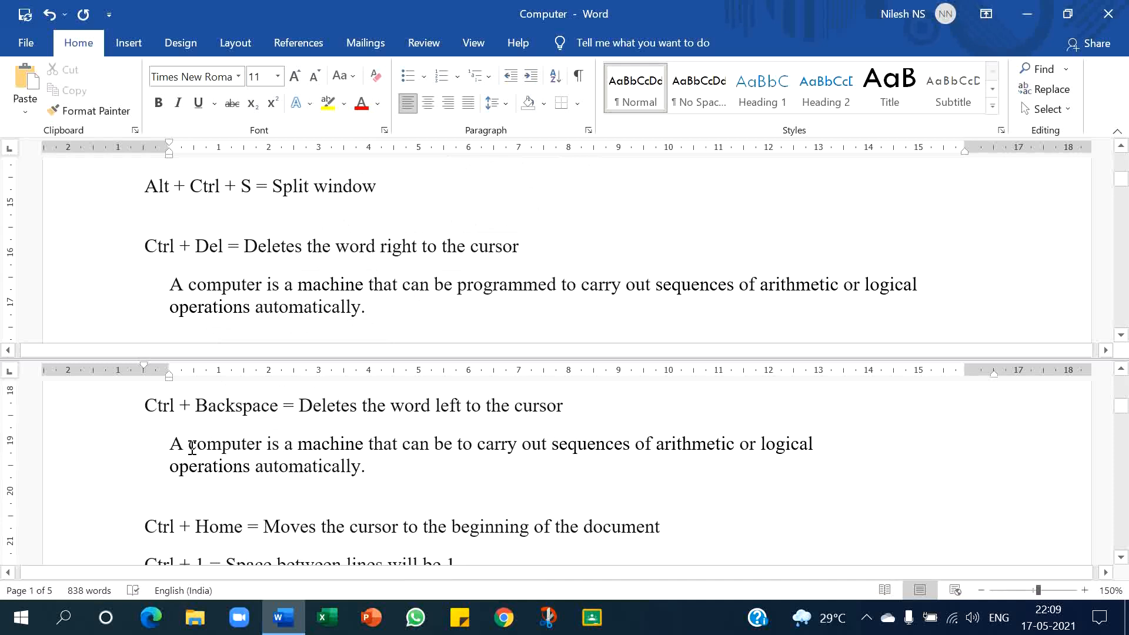
key("alt+ctrl+s")
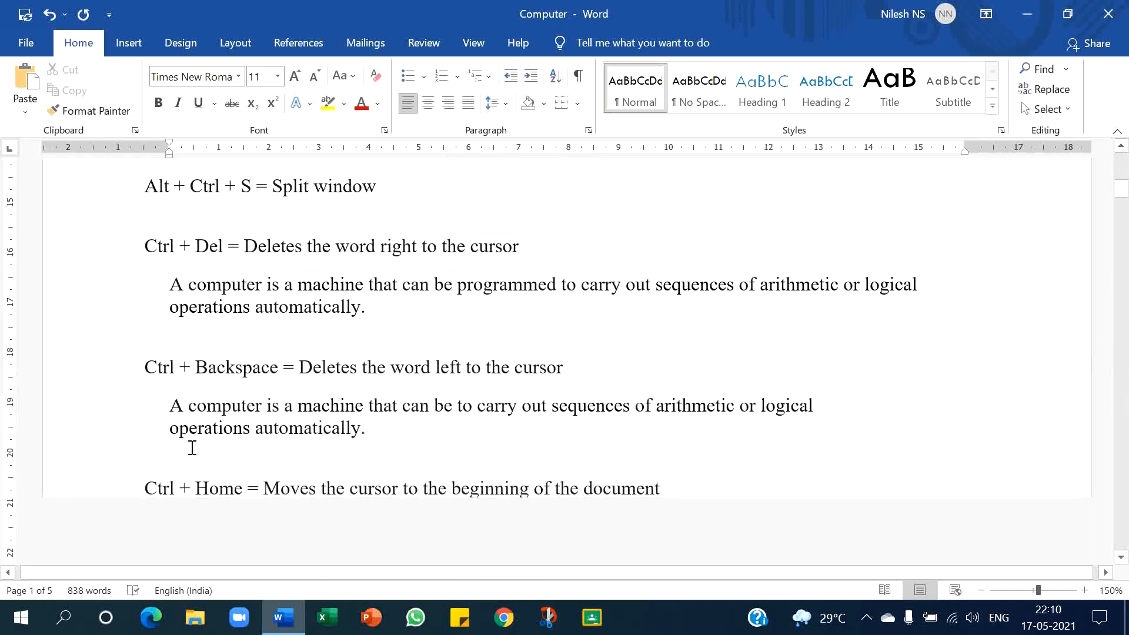
- Delete the word "computer" from the Ctrl + Del sample paragraph and undo the deletion
scroll(191, 447, "down", 1)
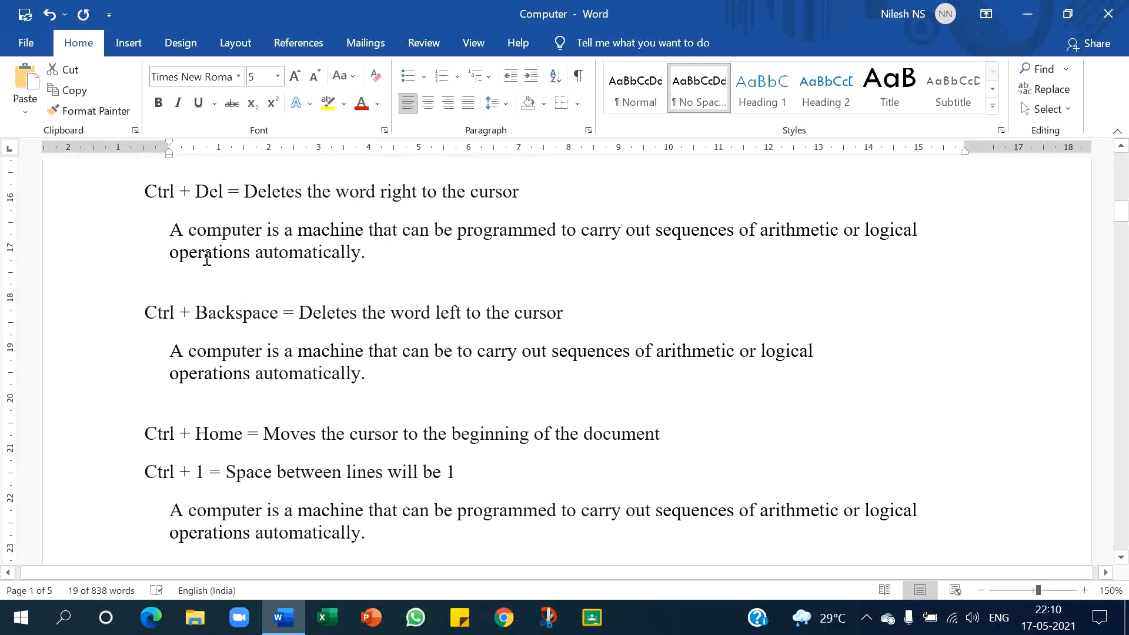
left_click(188, 231)
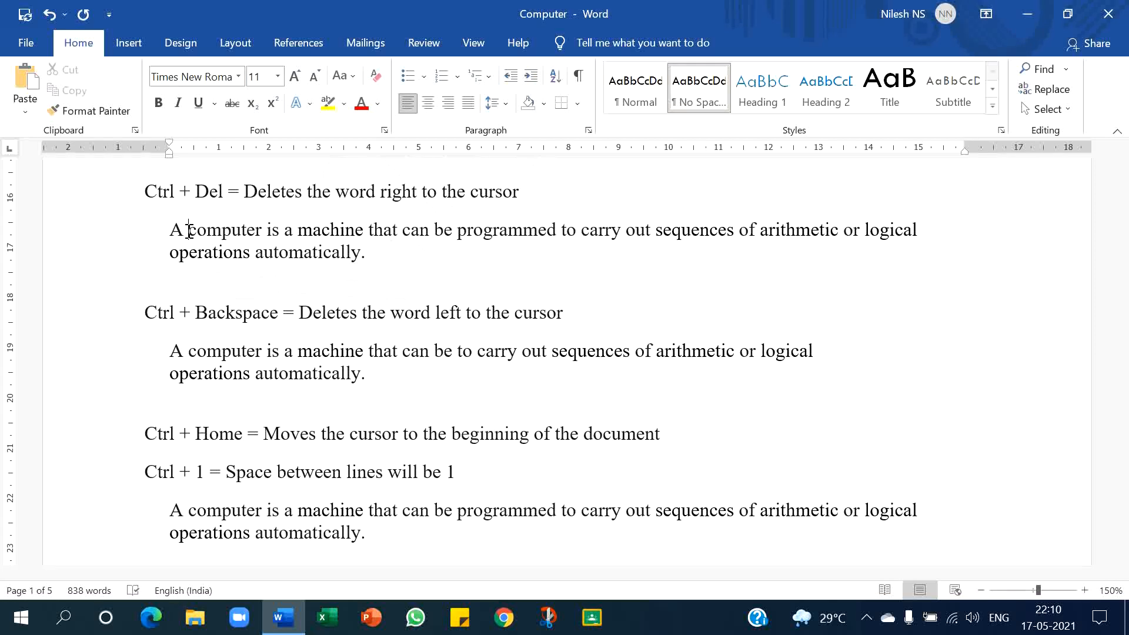
key("ctrl+Delete")
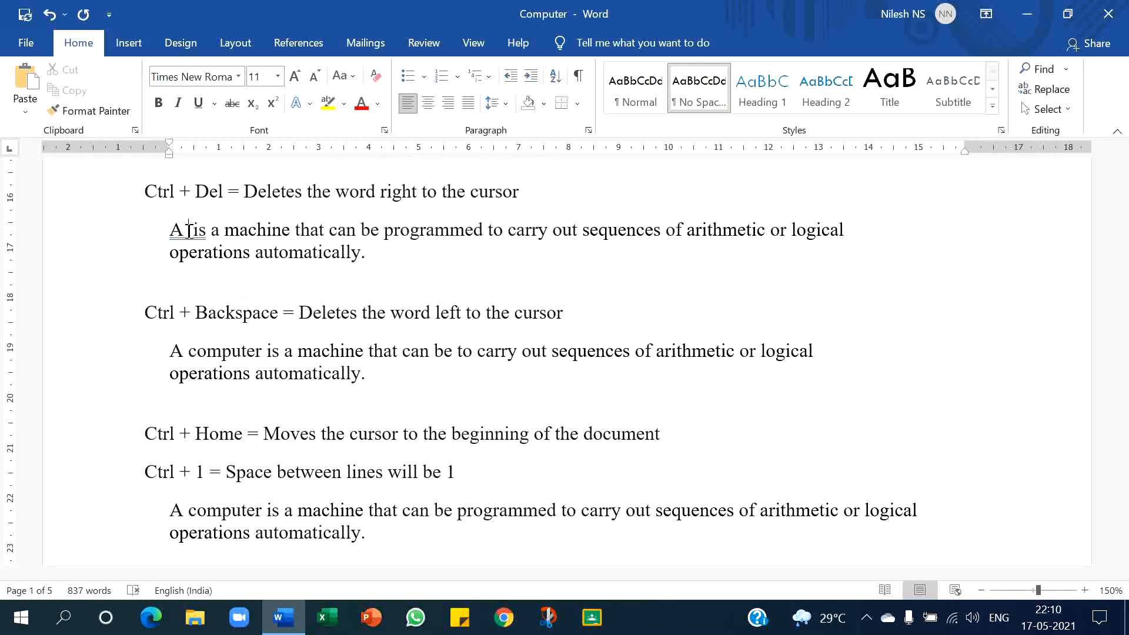
scroll(189, 231, "down", 3)
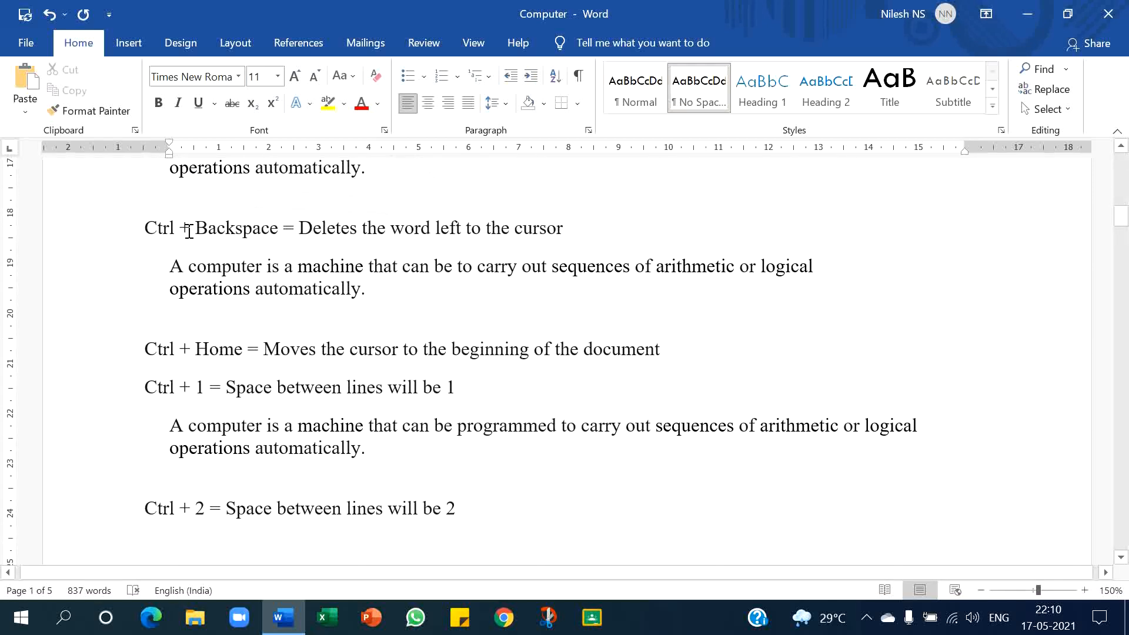
key("ctrl+z")
- Delete the word "computer" from the Ctrl + Backspace sample paragraph
scroll(188, 230, "down", 3)
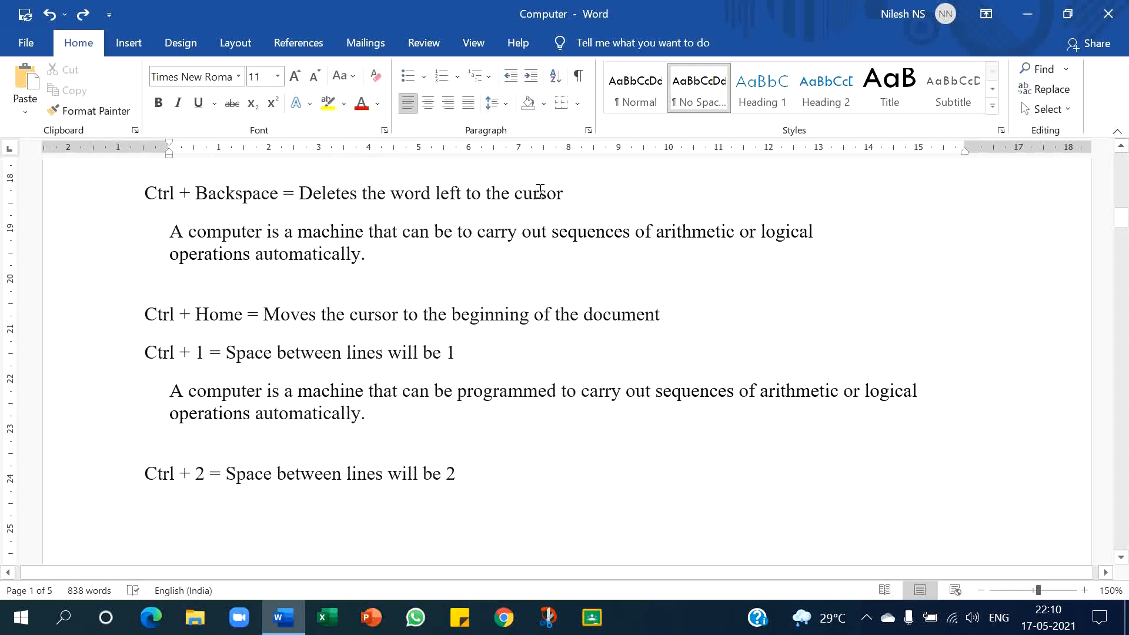
left_click(262, 233)
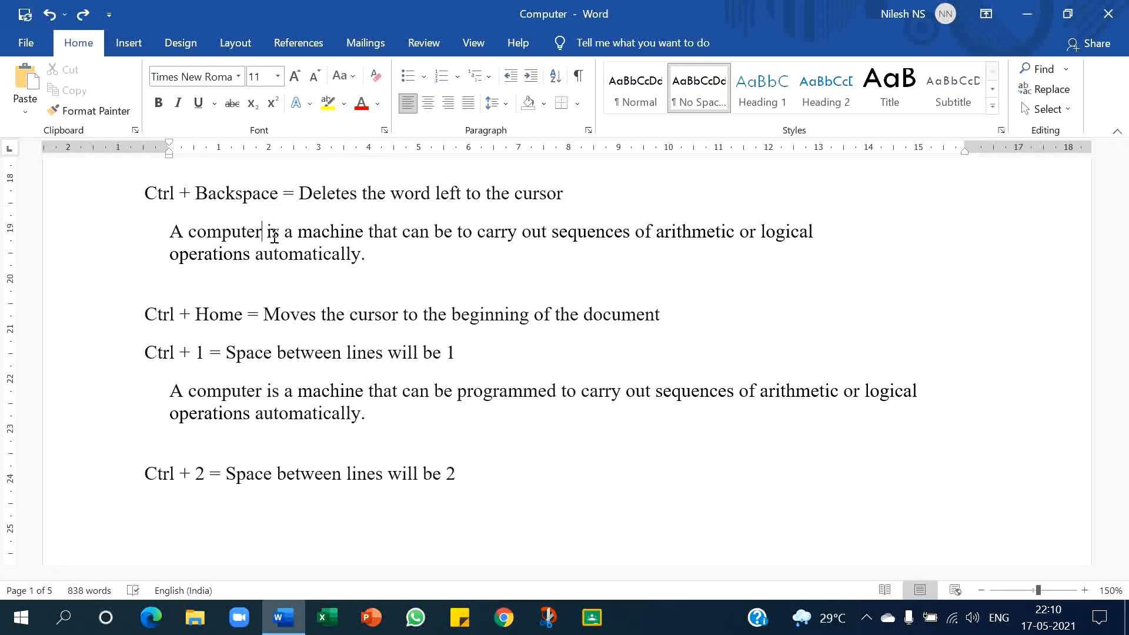
key("ctrl+BackSpace")
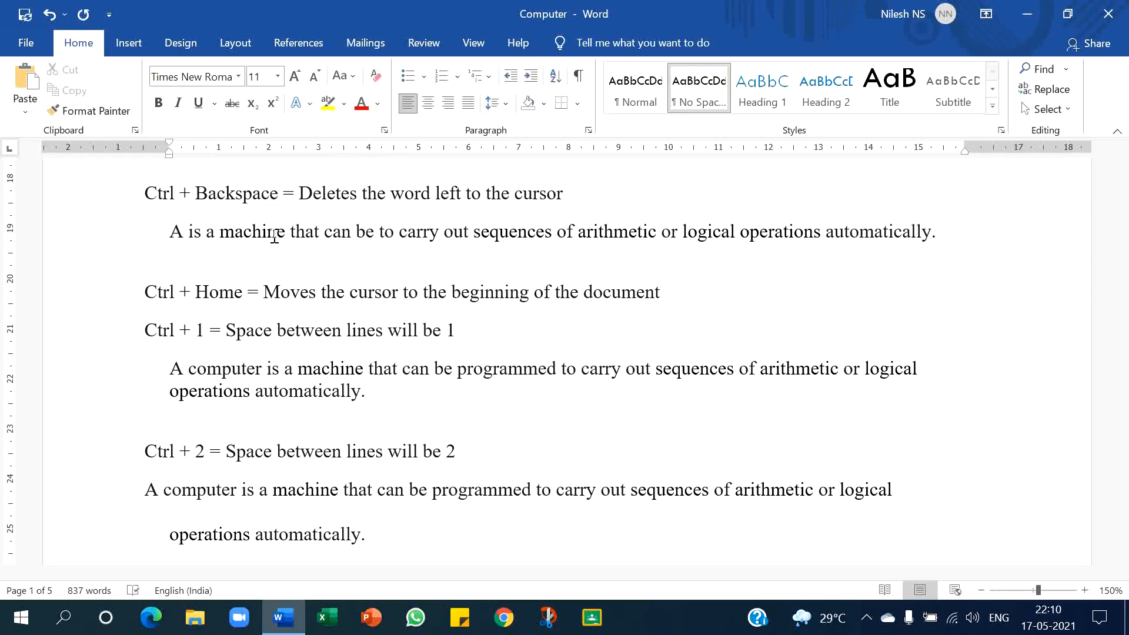
- Move the cursor to the beginning of the document
scroll(274, 237, "down", 2)
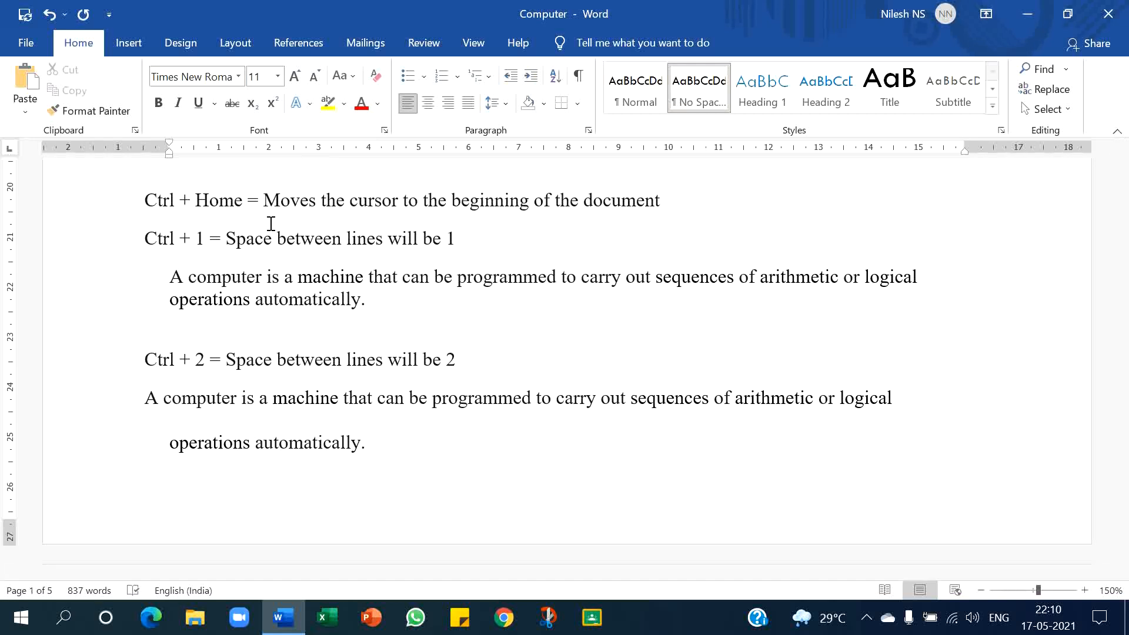
key("ctrl+Home")
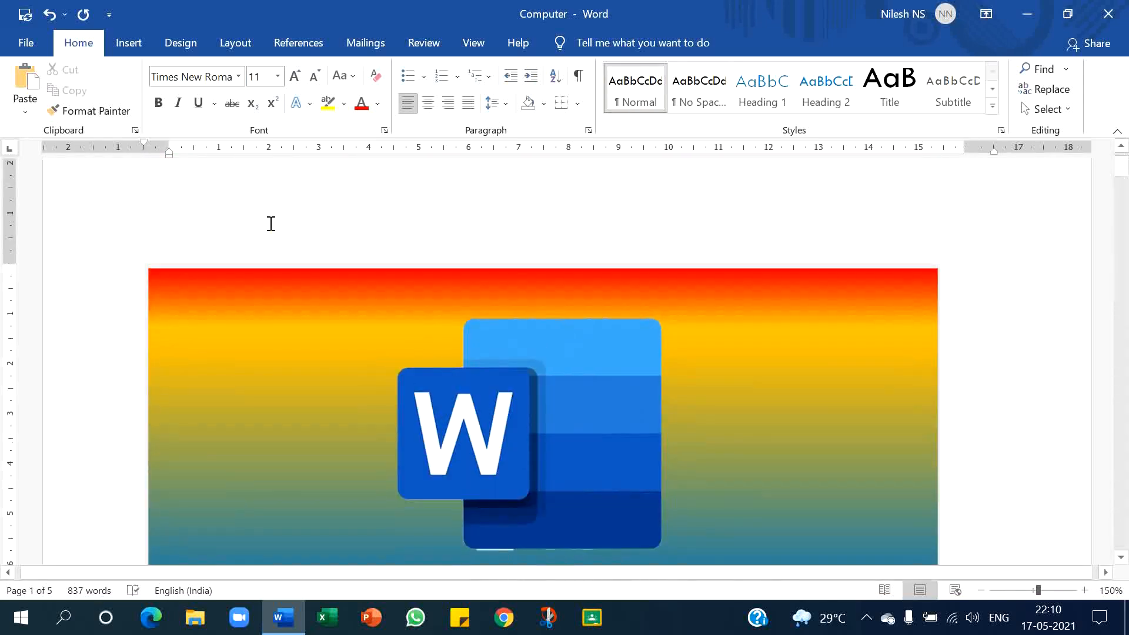
- Select in turn the sample paragraphs under the Ctrl + 1, Ctrl + 2 and Ctrl + 5 line-spacing shortcuts
scroll(269, 227, "down", 1)
scroll(269, 226, "down", 20)
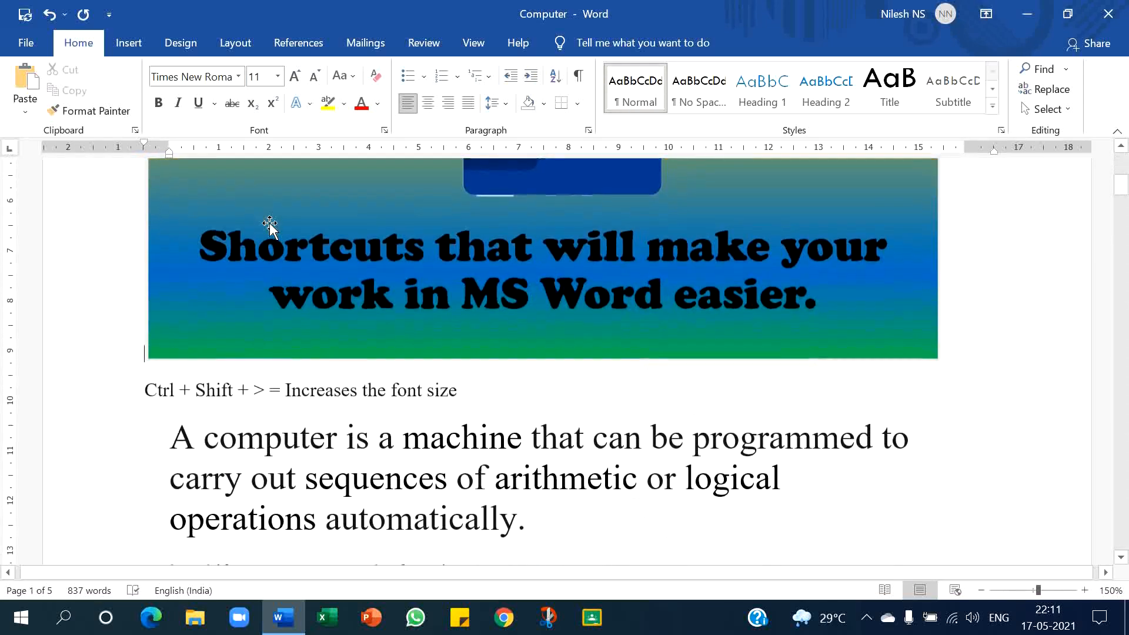
scroll(270, 224, "down", 3)
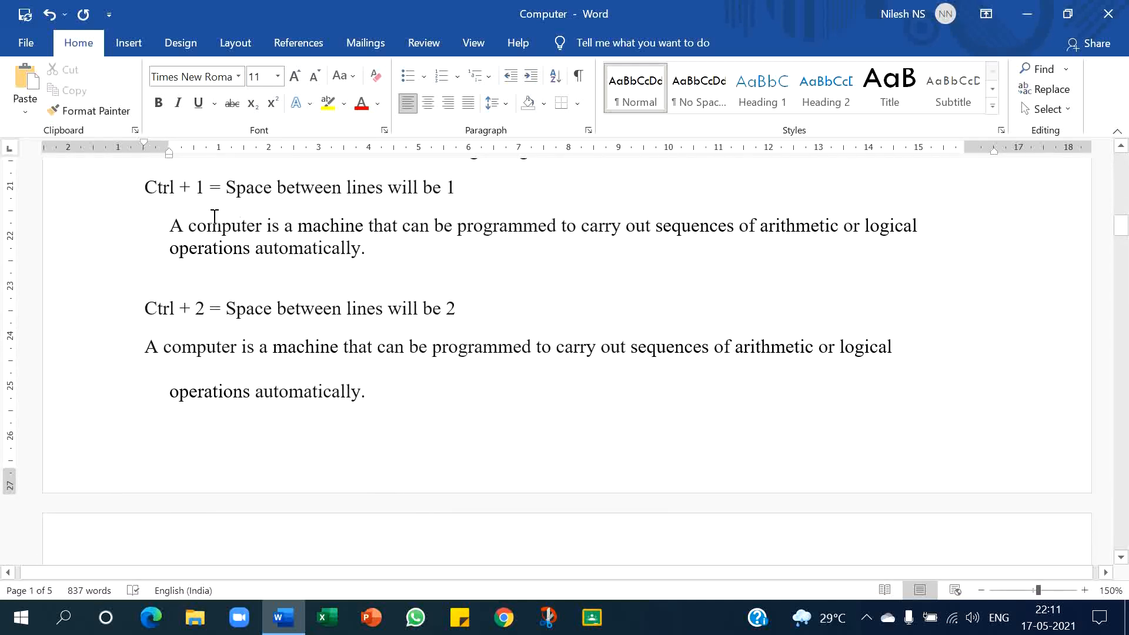
left_click_drag(167, 227, 382, 249)
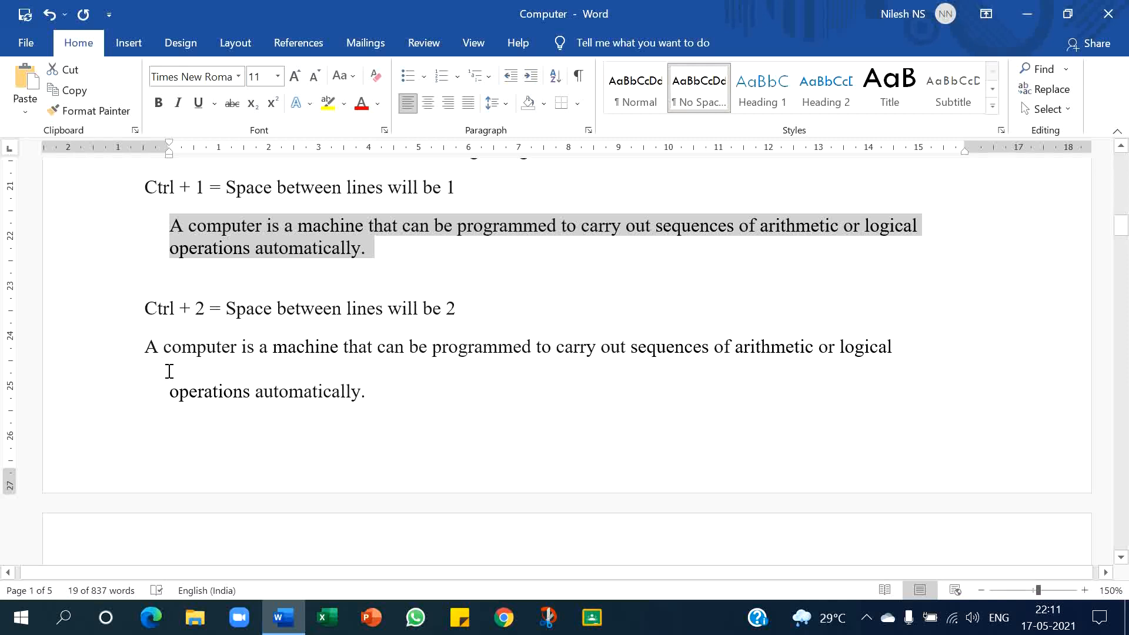
left_click(146, 347)
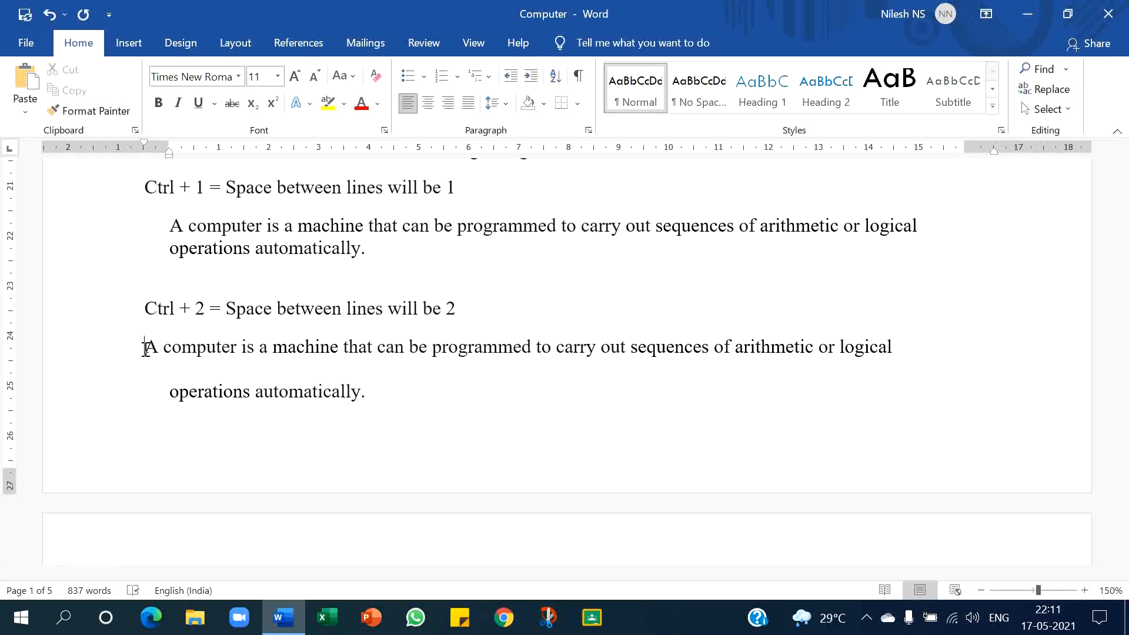
left_click_drag(146, 349, 372, 393)
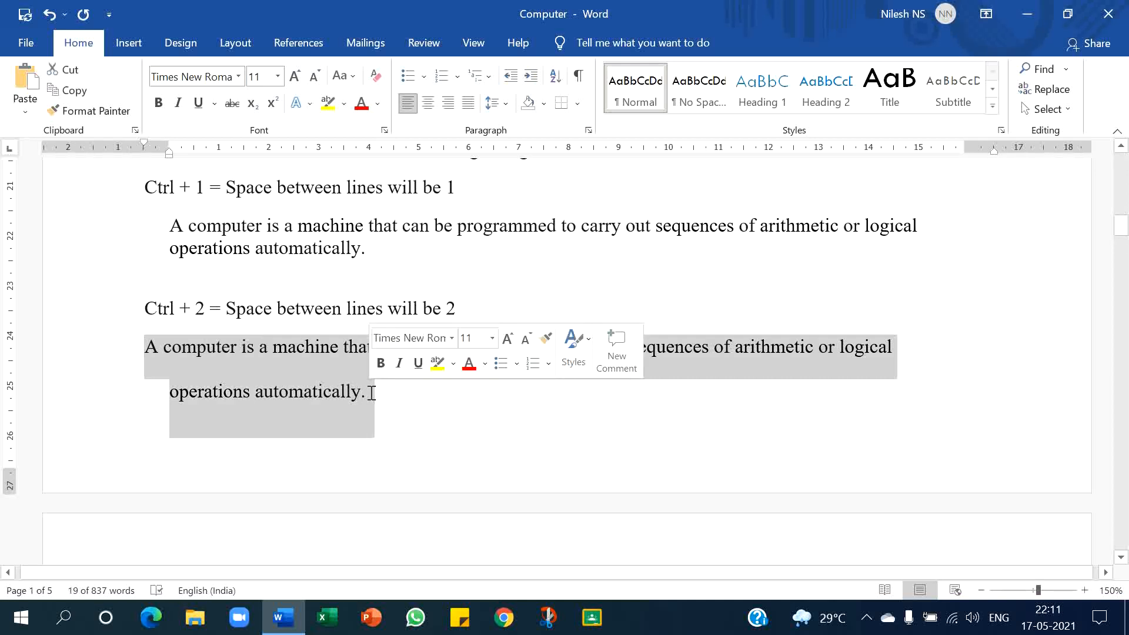
scroll(370, 394, "down", 2)
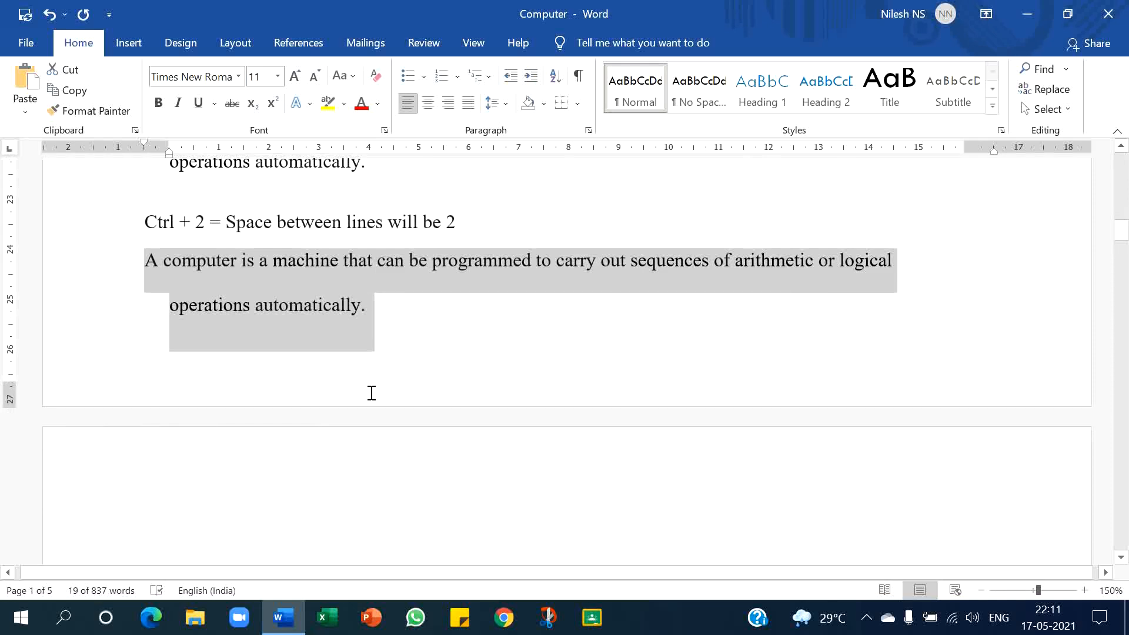
scroll(372, 393, "down", 8)
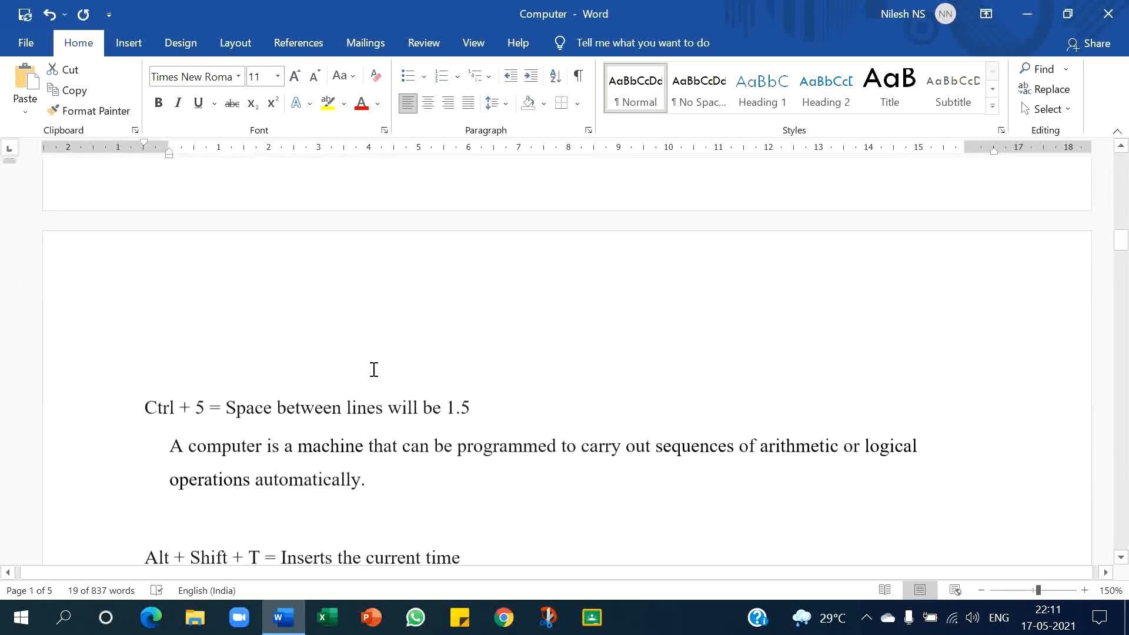
scroll(373, 370, "down", 1)
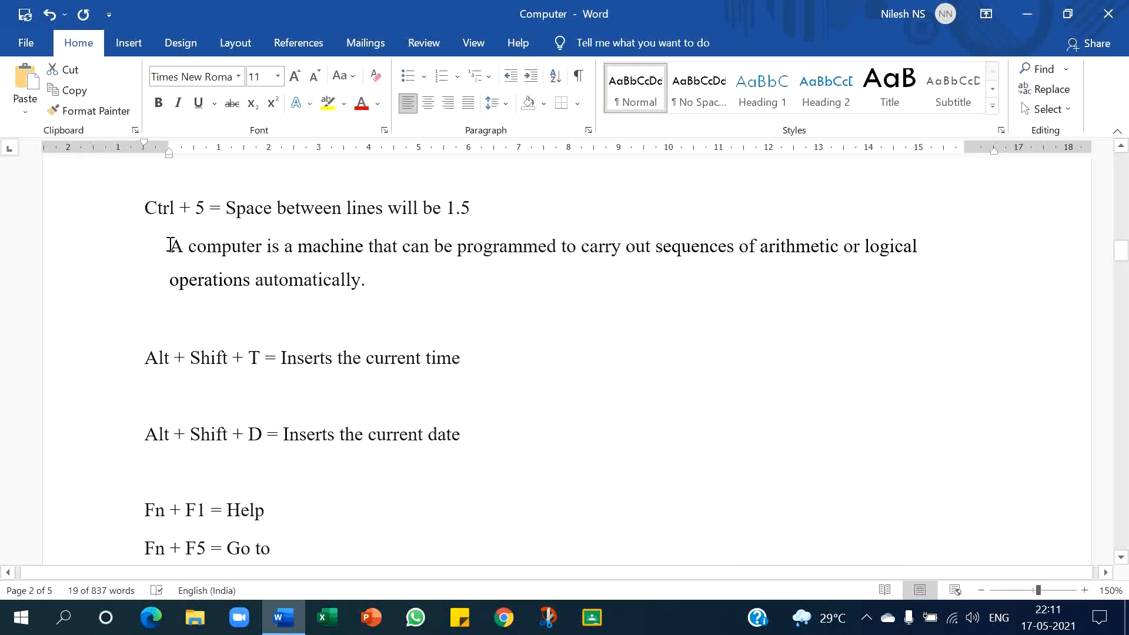
left_click_drag(169, 245, 371, 278)
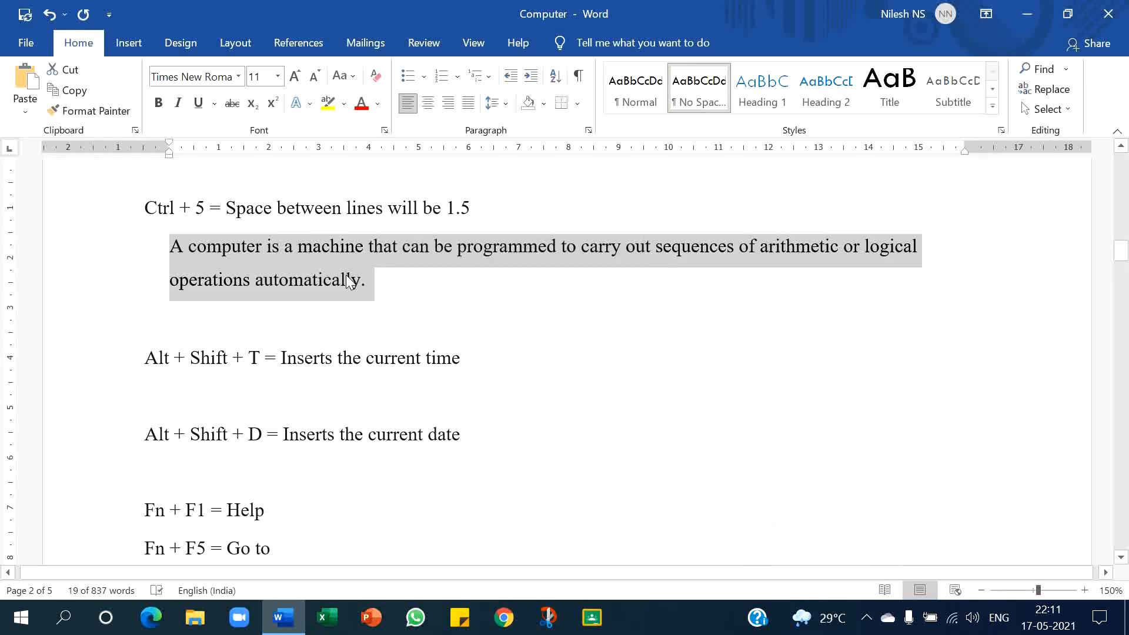
left_click(379, 286)
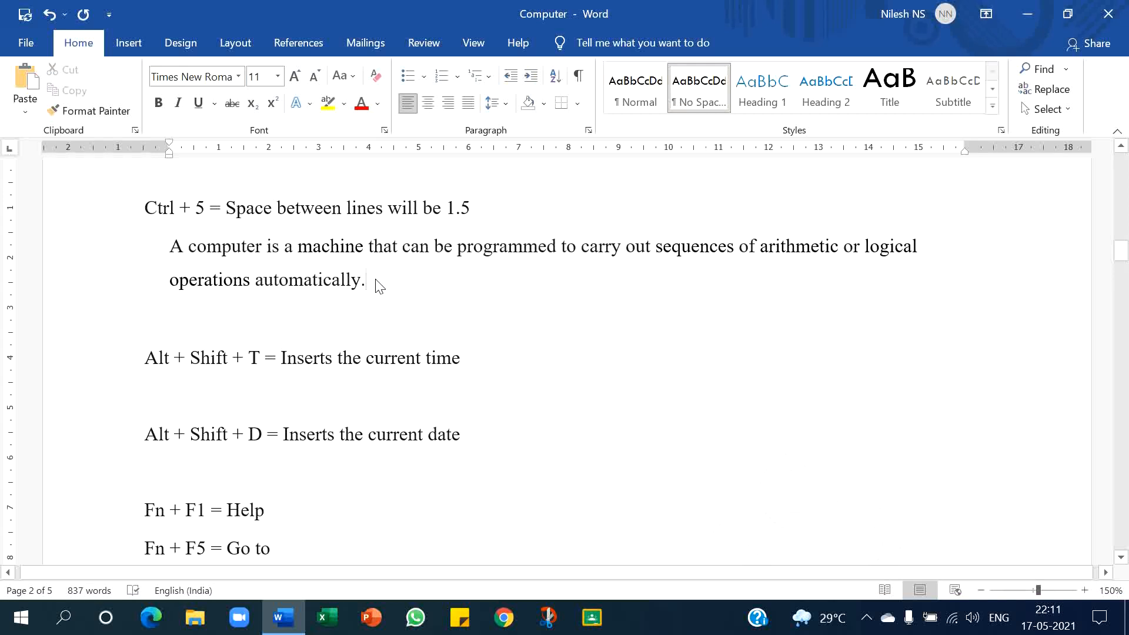
- Insert the current time on the blank line below the Alt + Shift + T shortcut
scroll(376, 282, "down", 3)
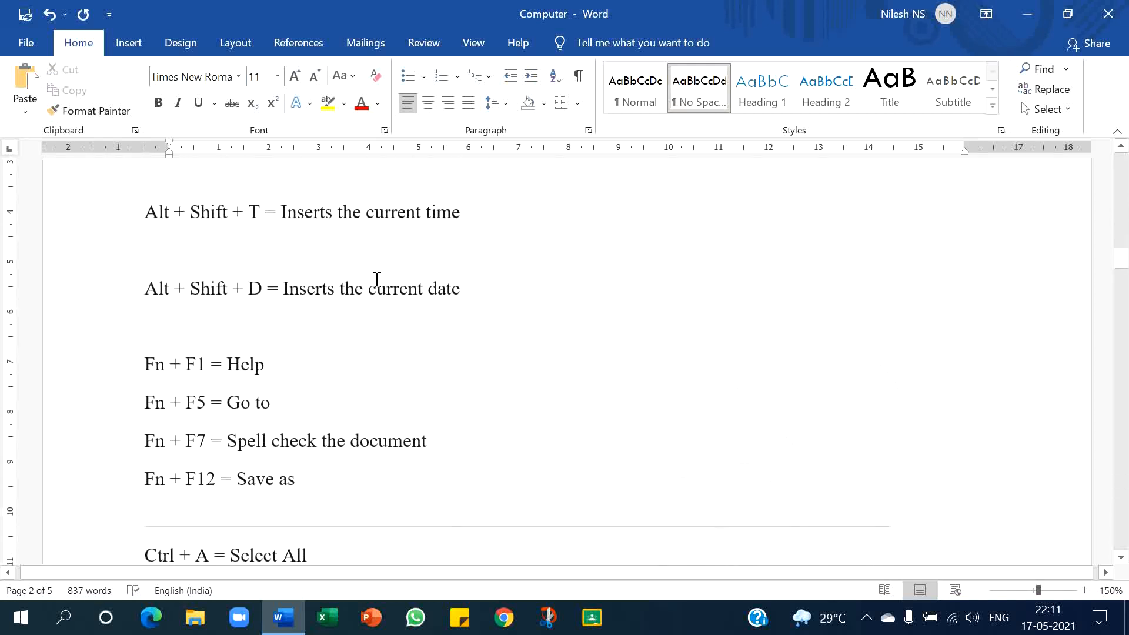
left_click(353, 244)
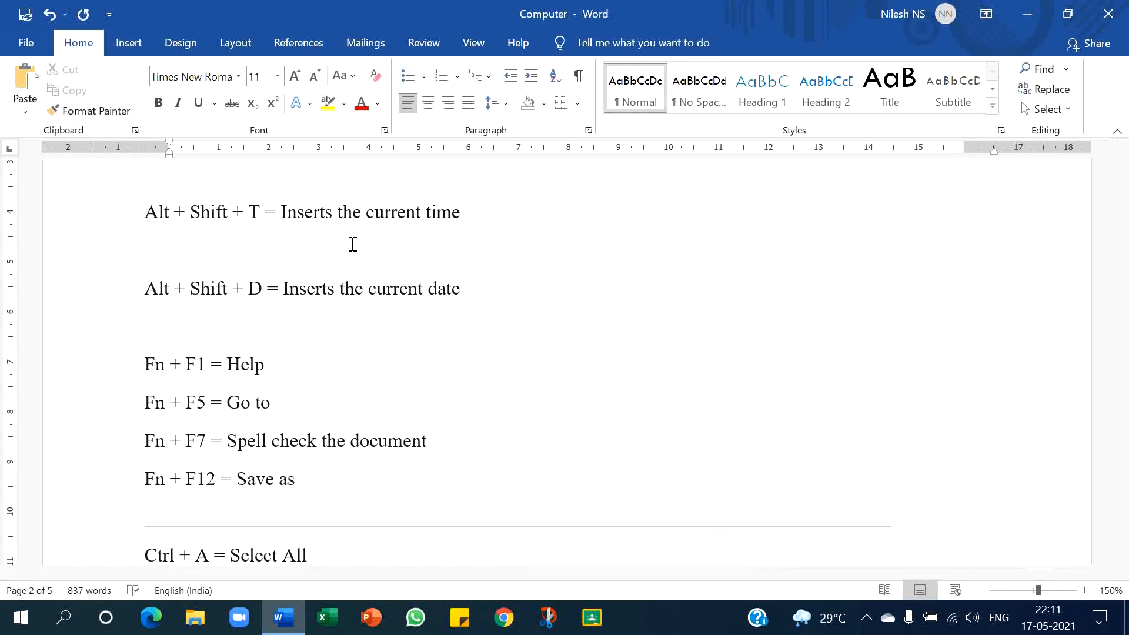
key("alt+shift+t")
- Insert the current date on the blank line below the Alt + Shift + D shortcut
scroll(202, 296, "down", 1)
left_click(201, 295)
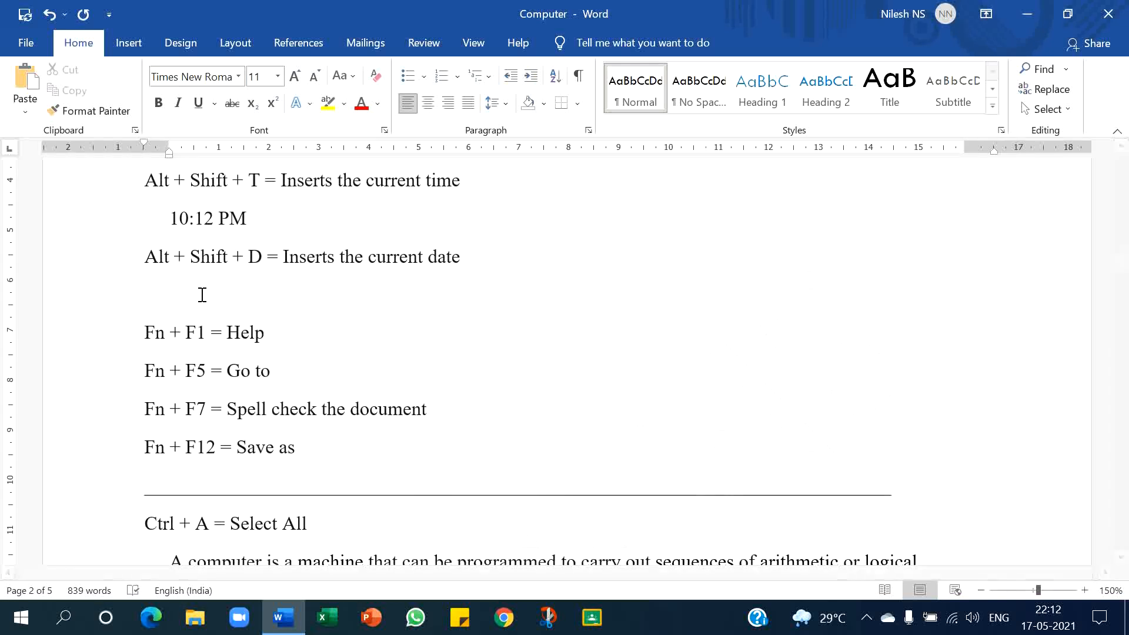
key("alt+shift+d")
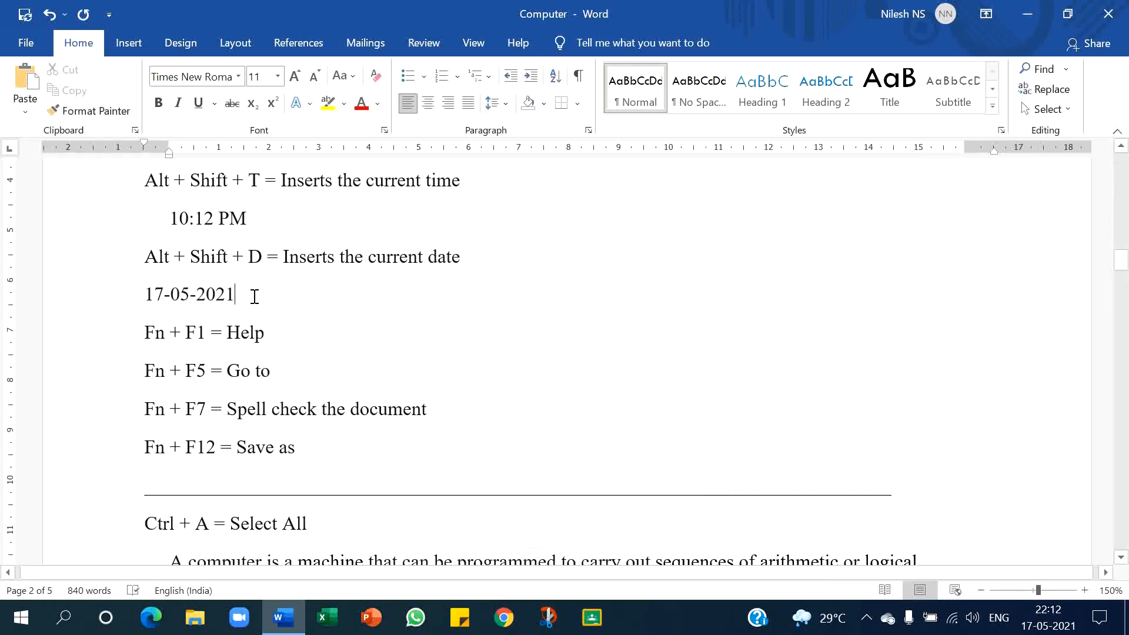
- Open the Help pane and close it again
scroll(255, 295, "down", 1)
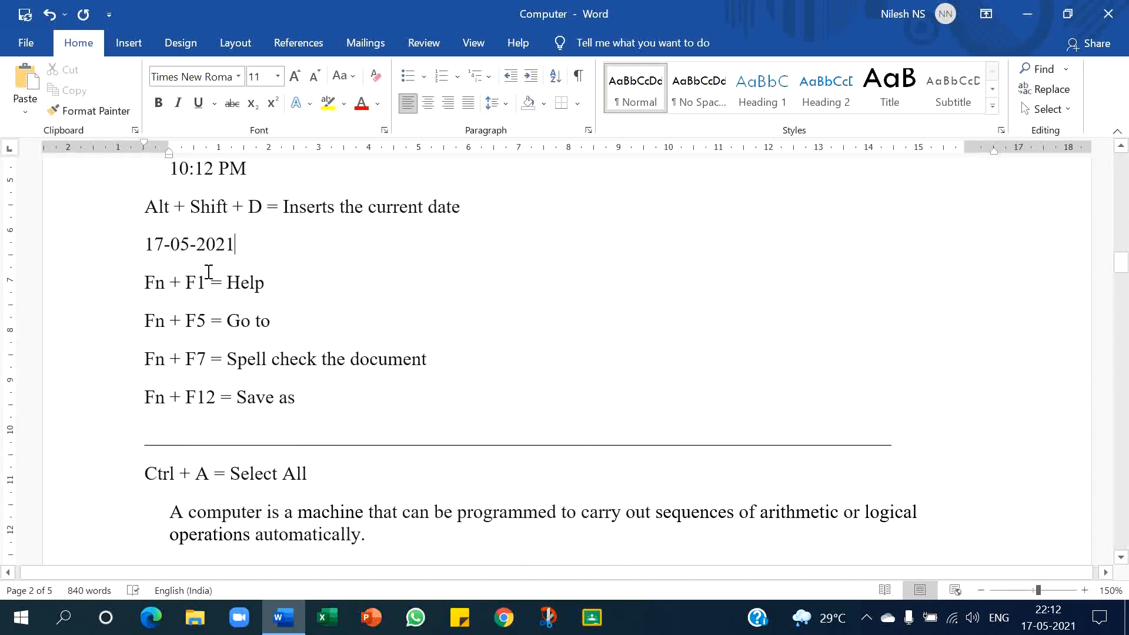
key("F1")
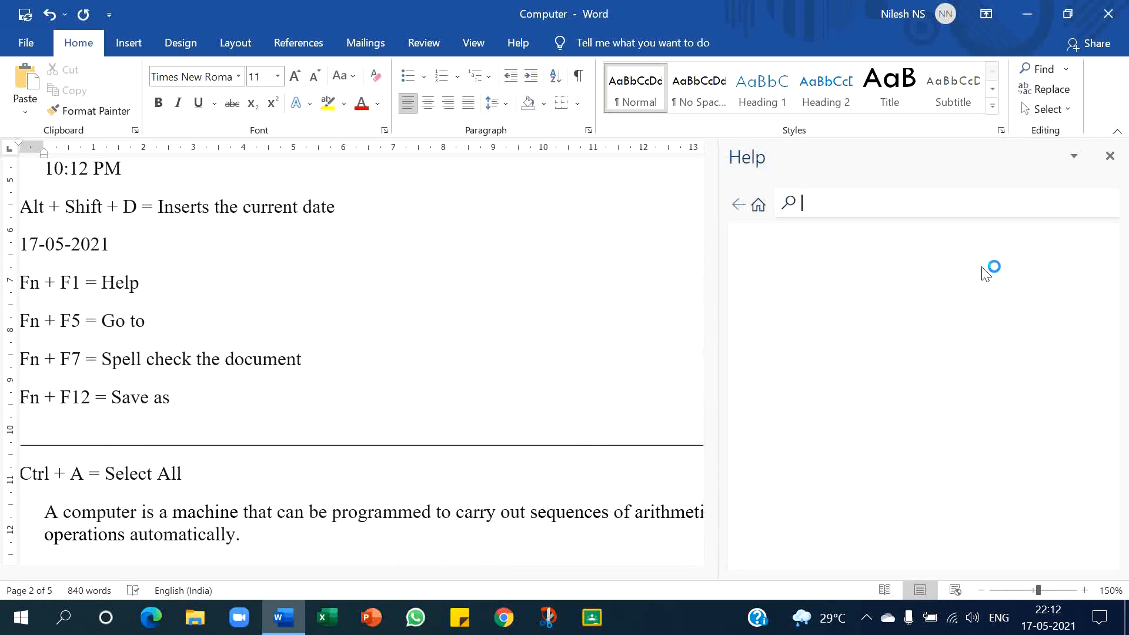
left_click(1108, 158)
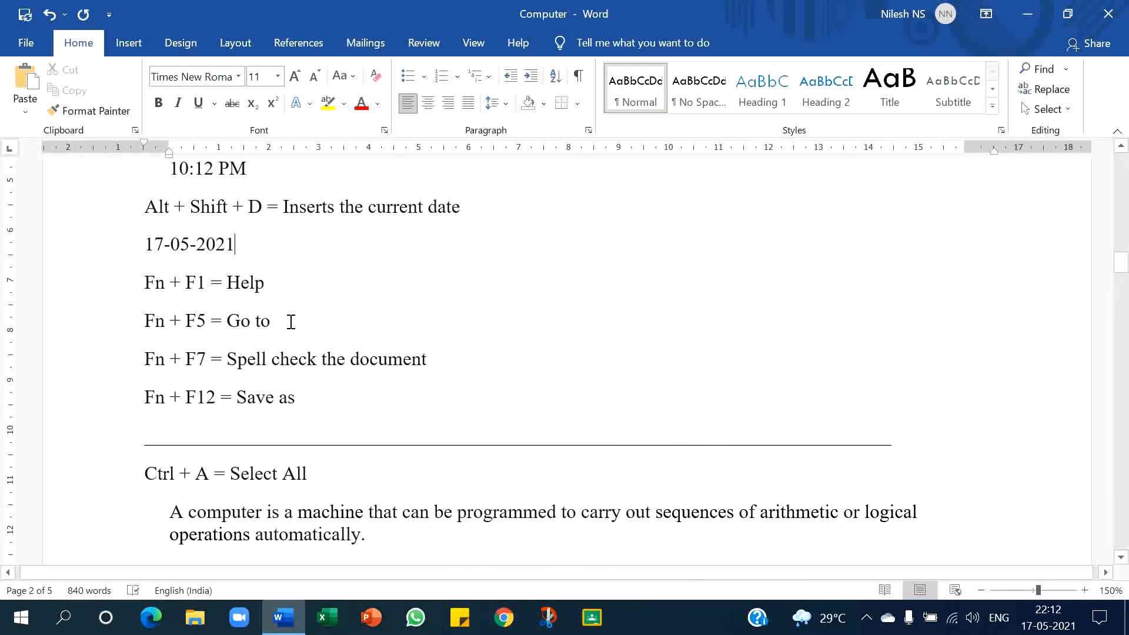
- Open the Go To dialog and close it without going anywhere
key("F5")
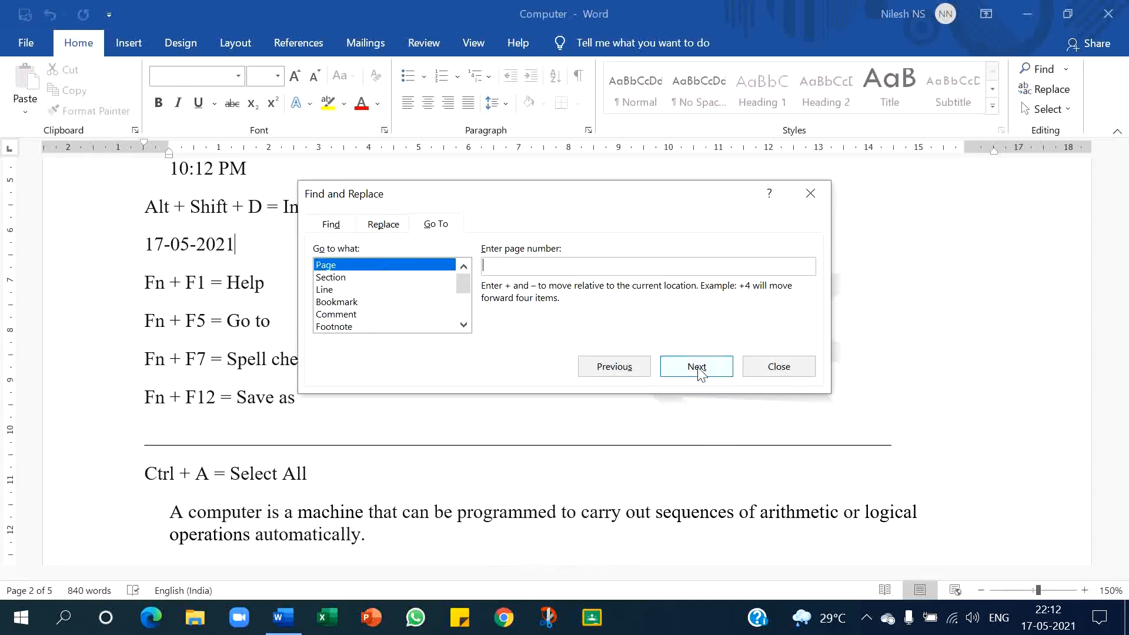
left_click(782, 372)
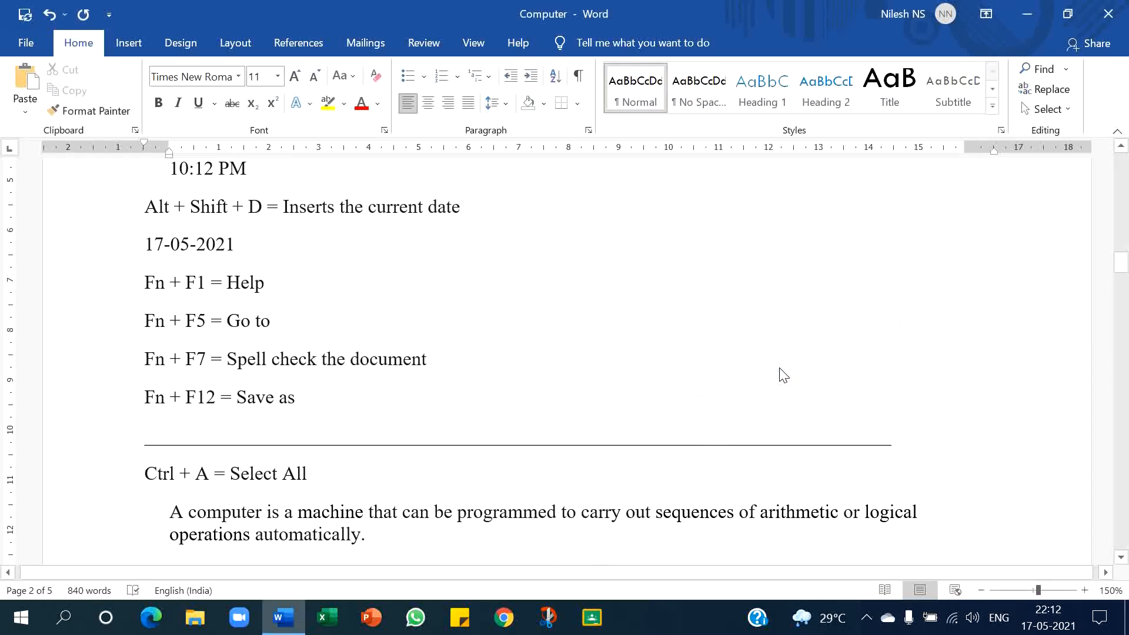
- Run a spelling and grammar check on the document and dismiss its message
key("F7")
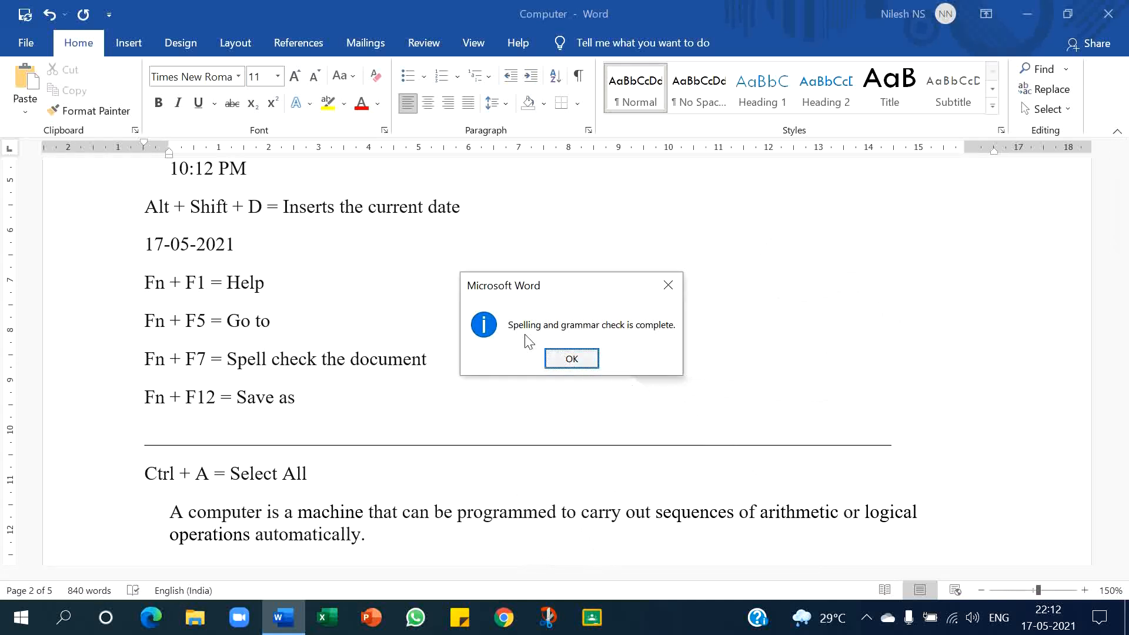
left_click(562, 362)
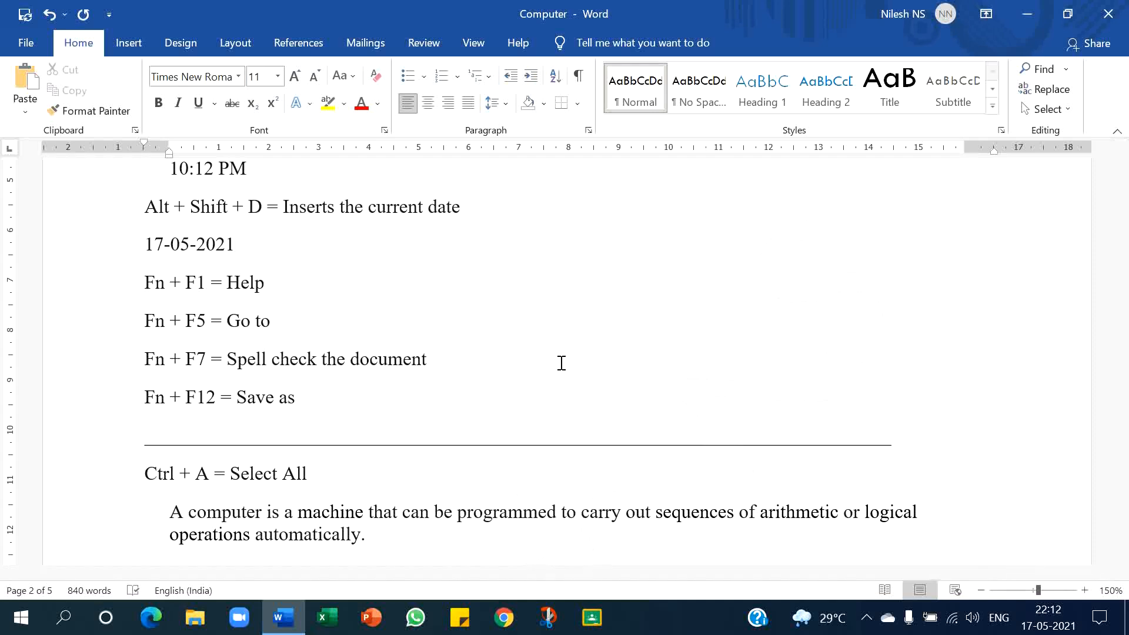
- Open the Save As dialog and close it without saving
key("F12")
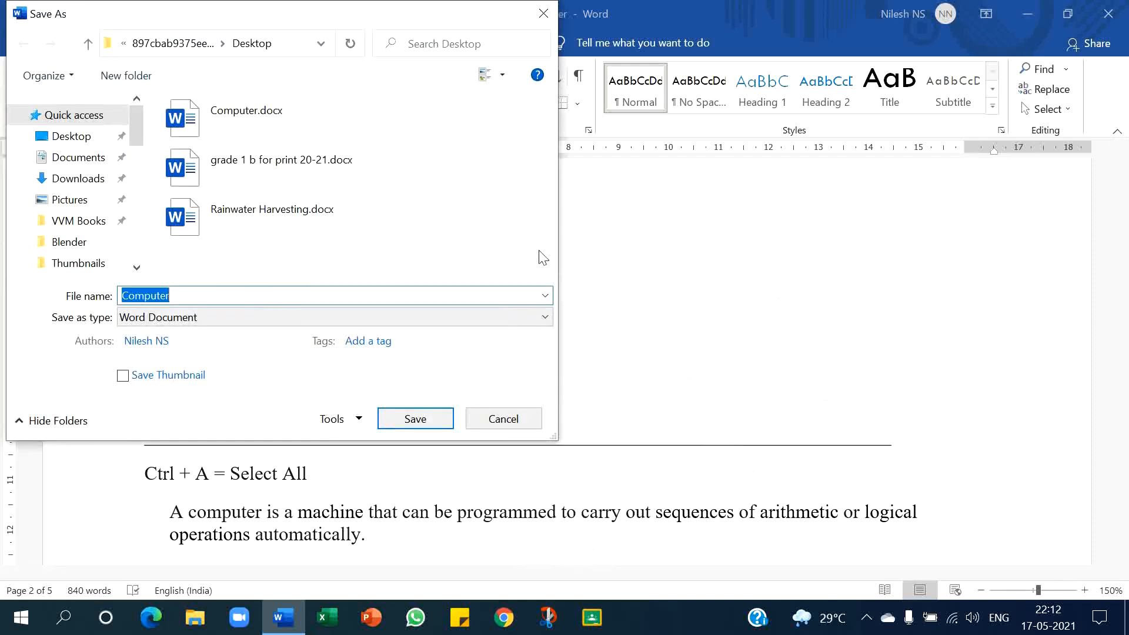
left_click(543, 13)
- Select all the text in the document
scroll(541, 264, "down", 5)
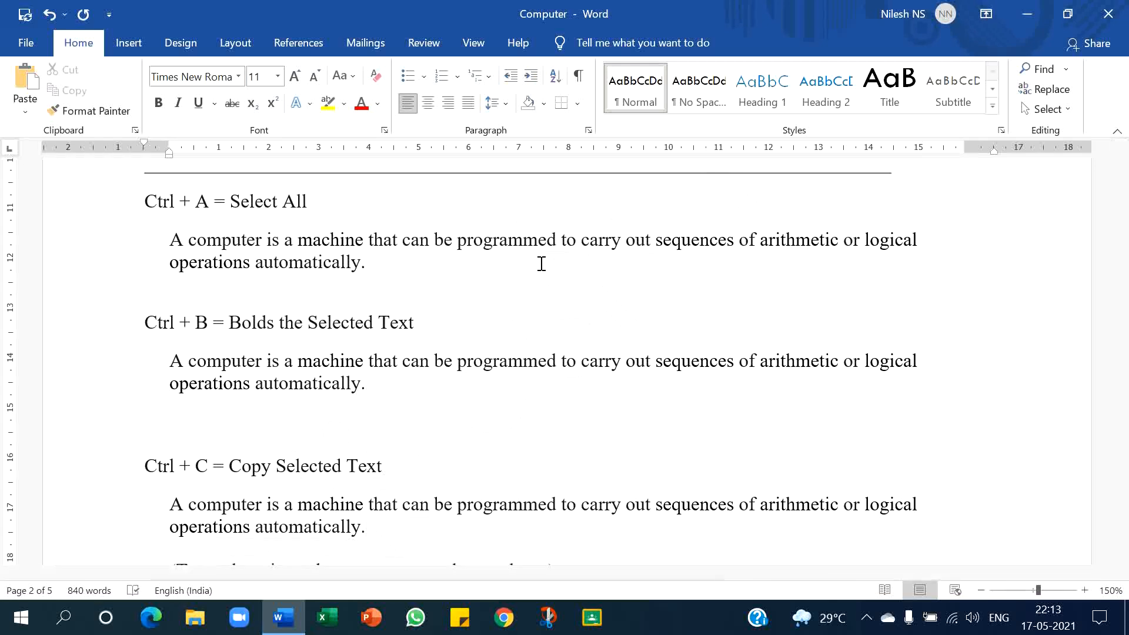
key("ctrl+a")
scroll(542, 264, "up", 3)
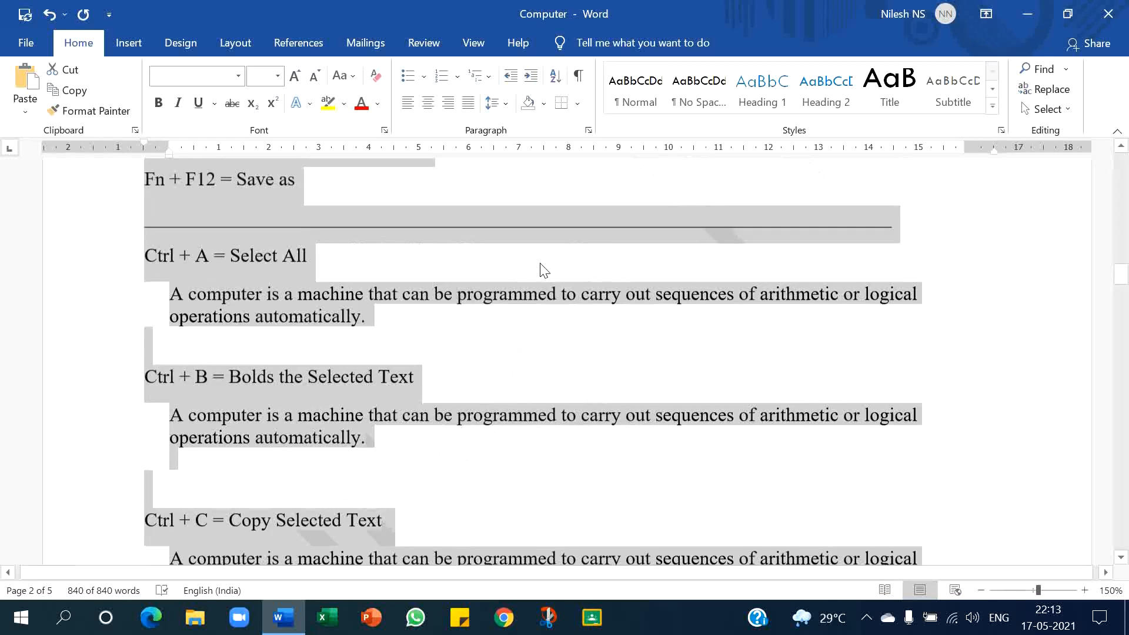
scroll(540, 263, "down", 4)
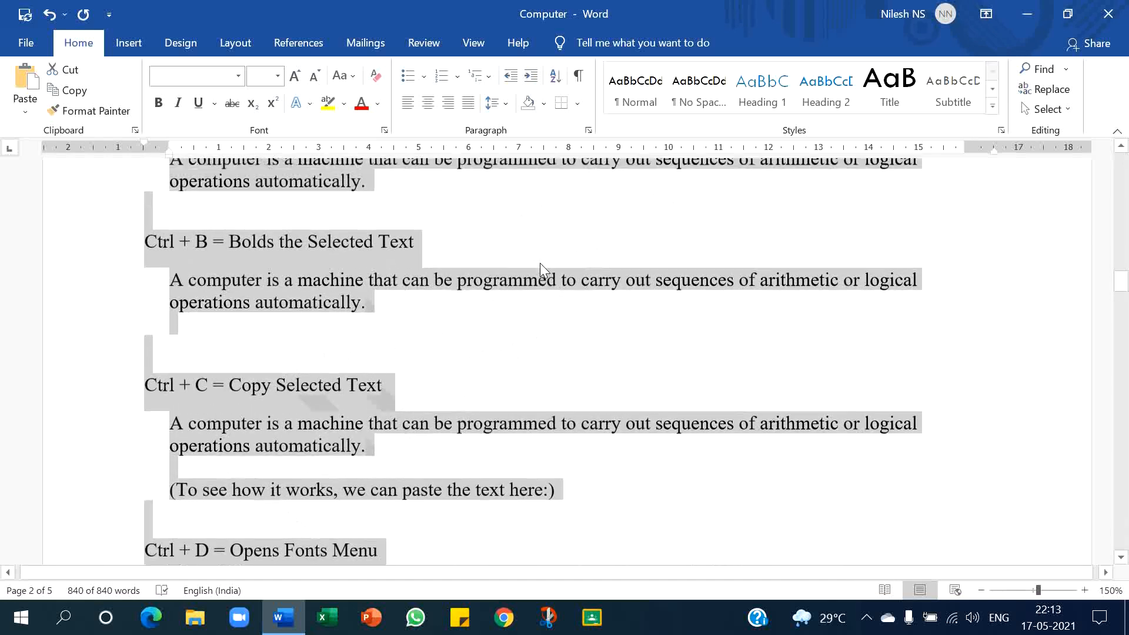
- Bold the sample paragraph under the Ctrl + B shortcut
left_click(456, 301)
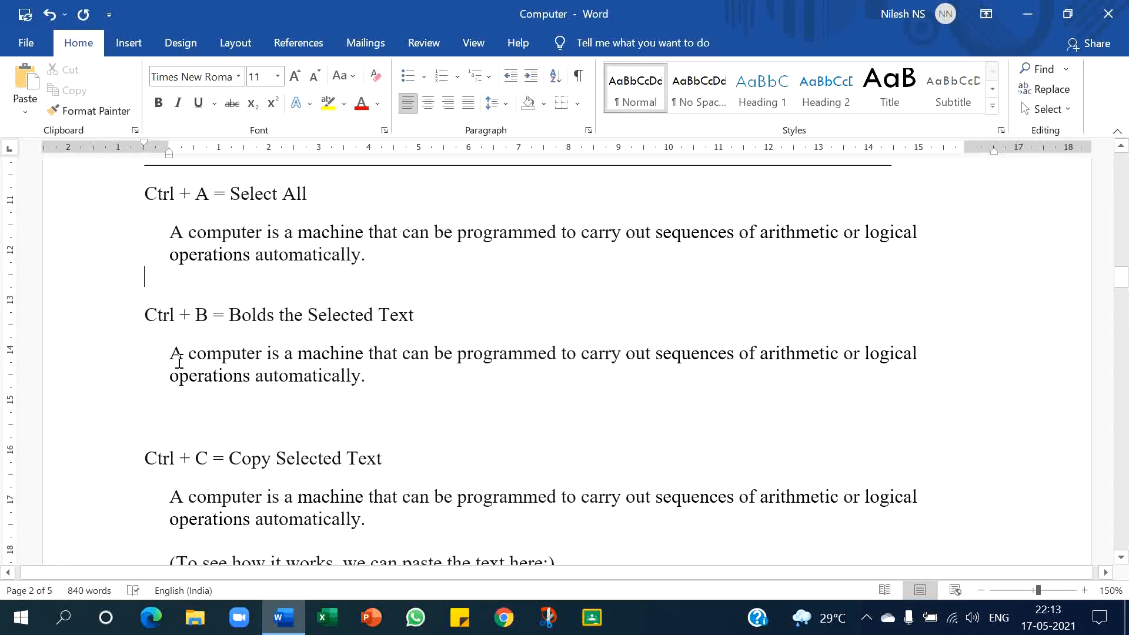
left_click_drag(174, 353, 369, 377)
key("ctrl+b")
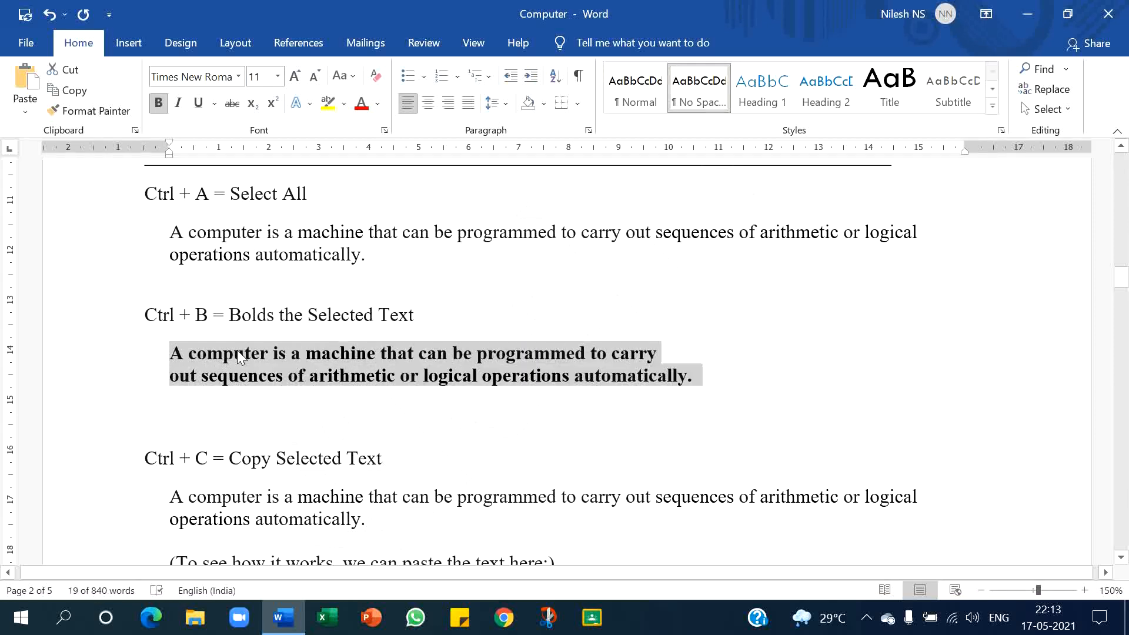
- Select and copy the sample paragraph under the Ctrl + C shortcut
scroll(366, 391, "down", 1)
scroll(365, 391, "down", 4)
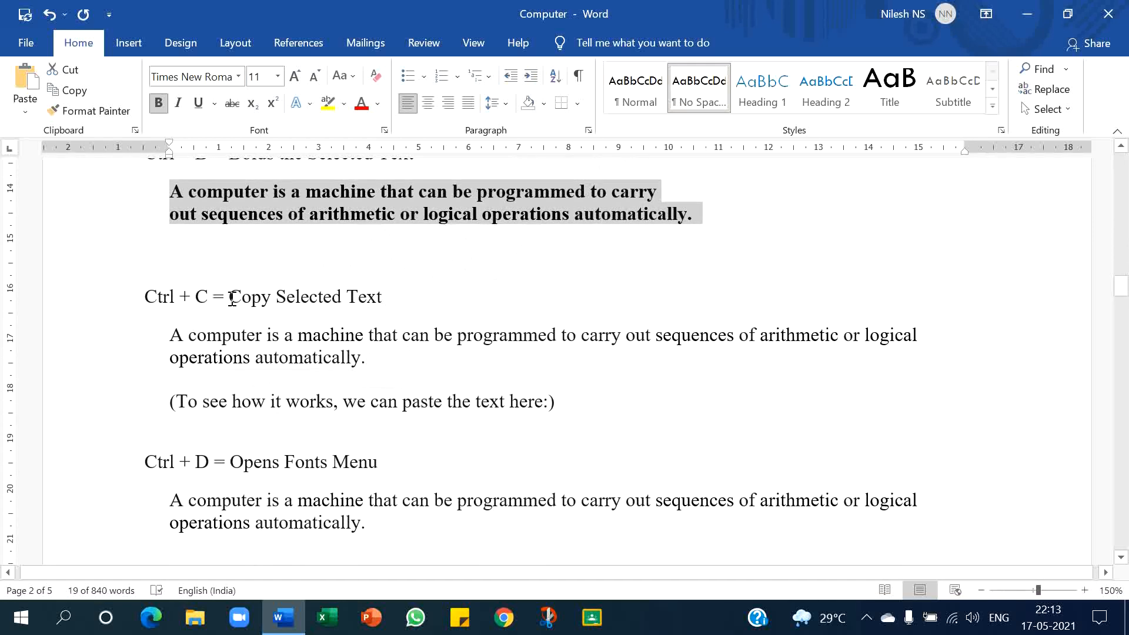
left_click_drag(170, 338, 374, 359)
key("ctrl+c")
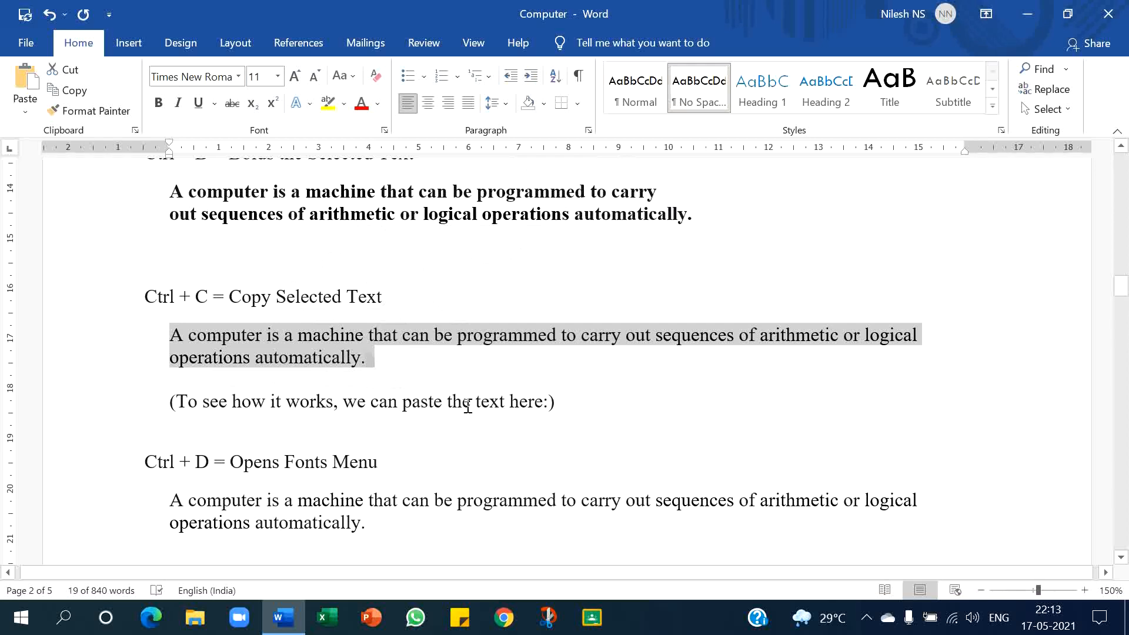
- Paste the copied paragraph as text only after "paste the text here:" inside the parentheses
left_click(548, 402)
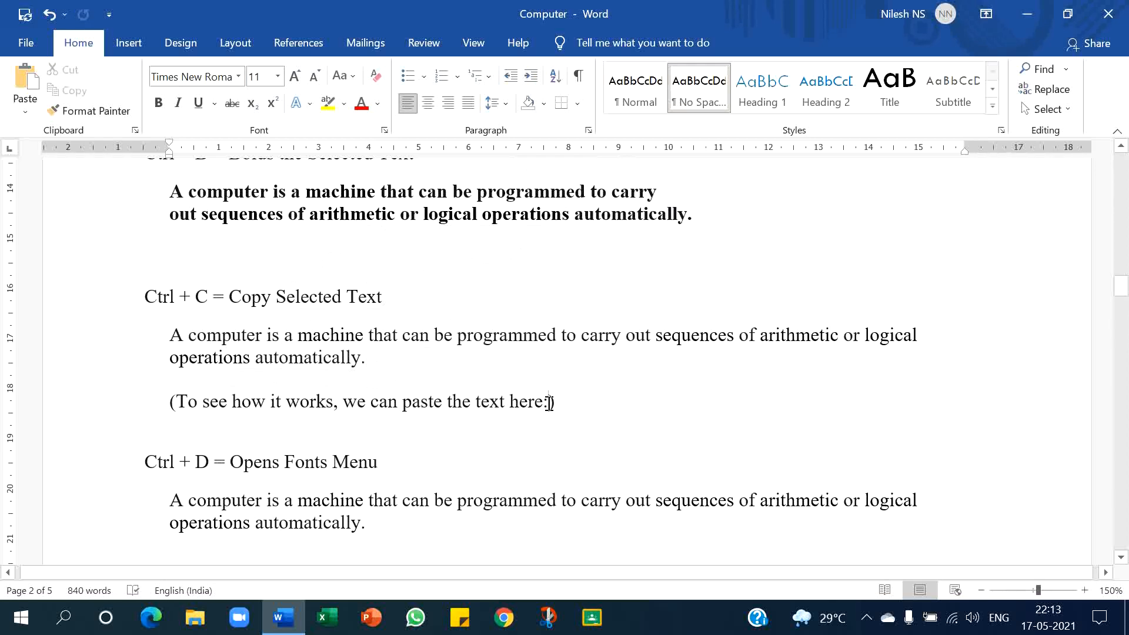
right_click(549, 403)
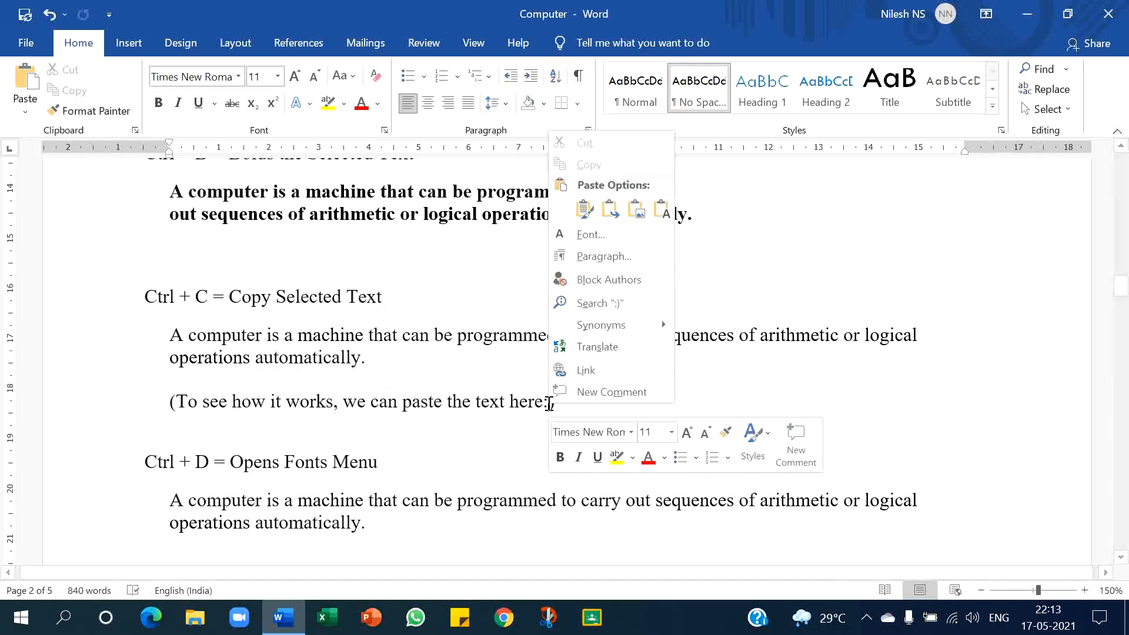
left_click(661, 211)
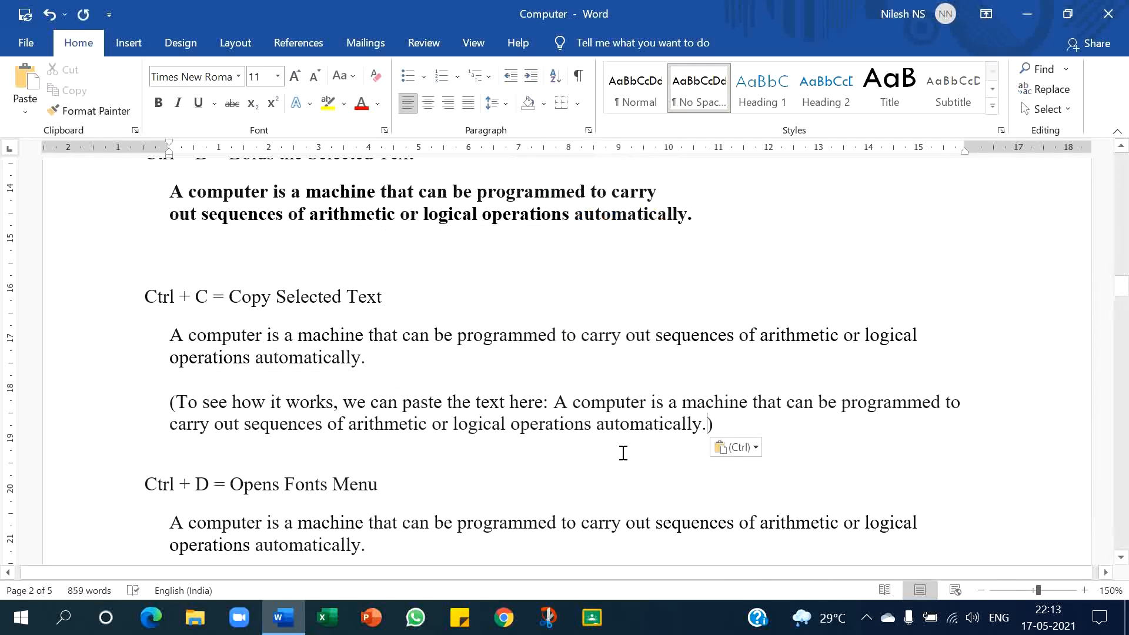
- Format the sample paragraph under Ctrl + D with font The Hand, Bold style and size 14 through the Font dialog
scroll(623, 453, "down", 3)
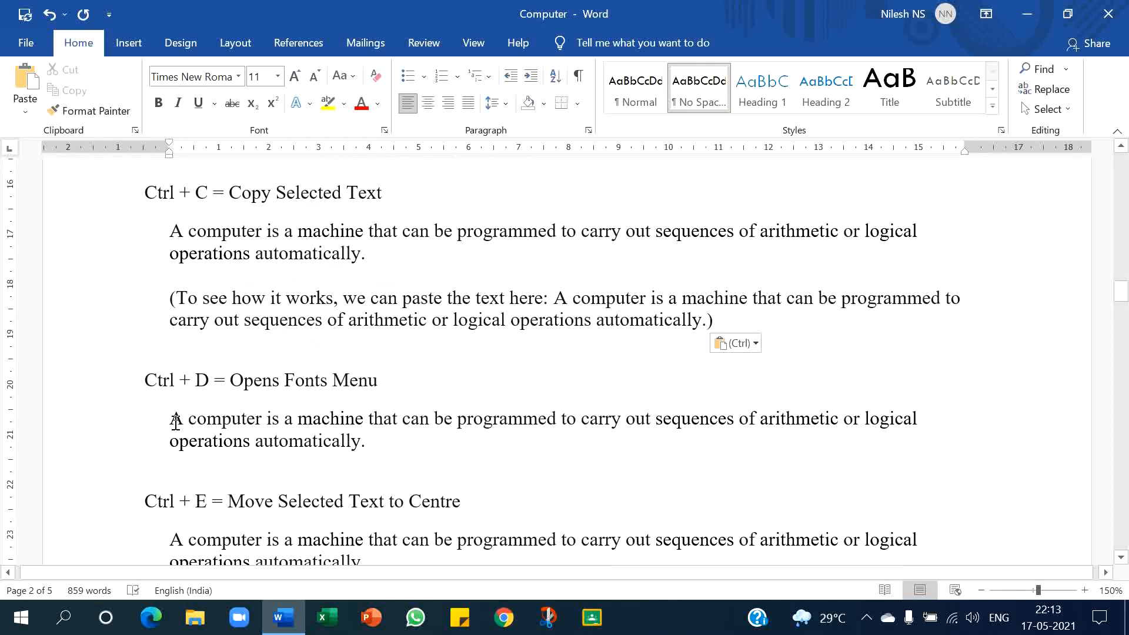
left_click_drag(174, 420, 393, 441)
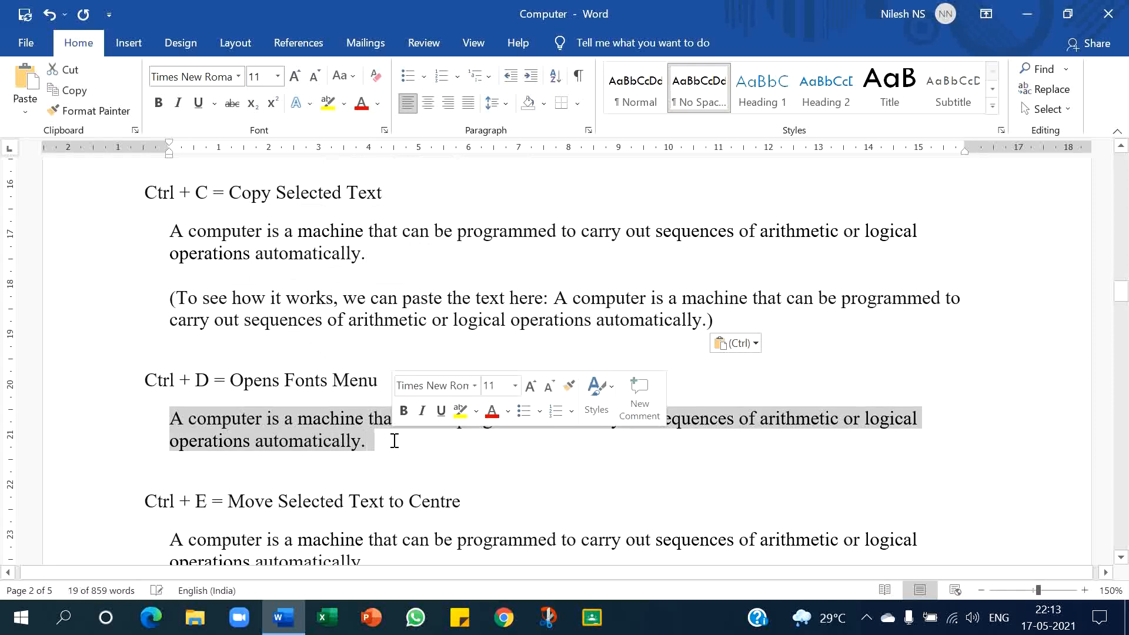
key("ctrl+d")
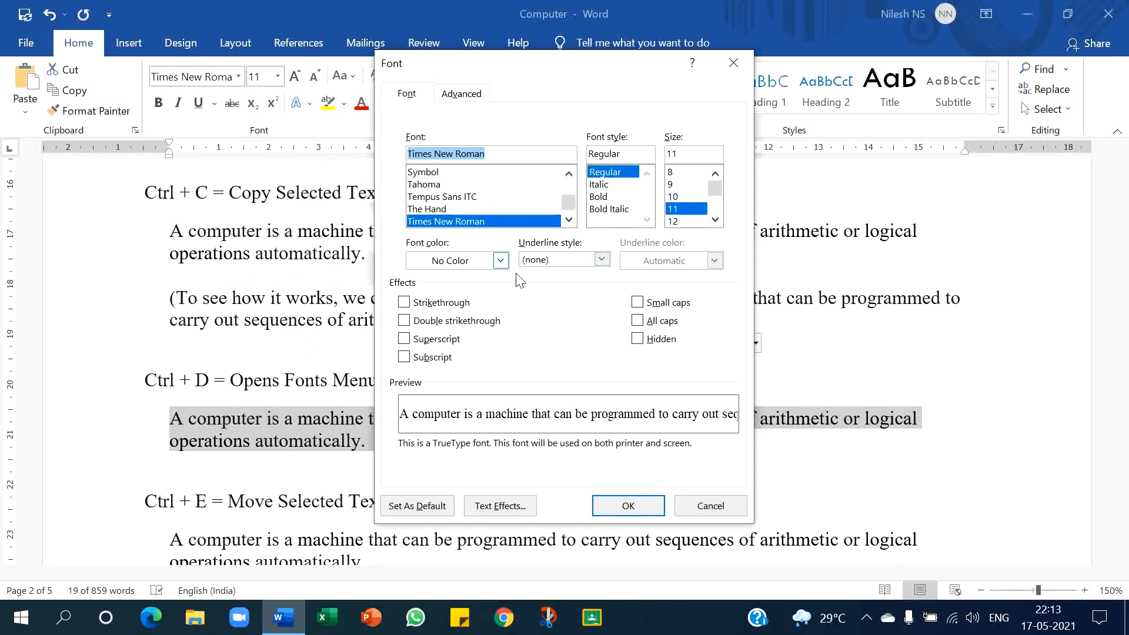
left_click(492, 210)
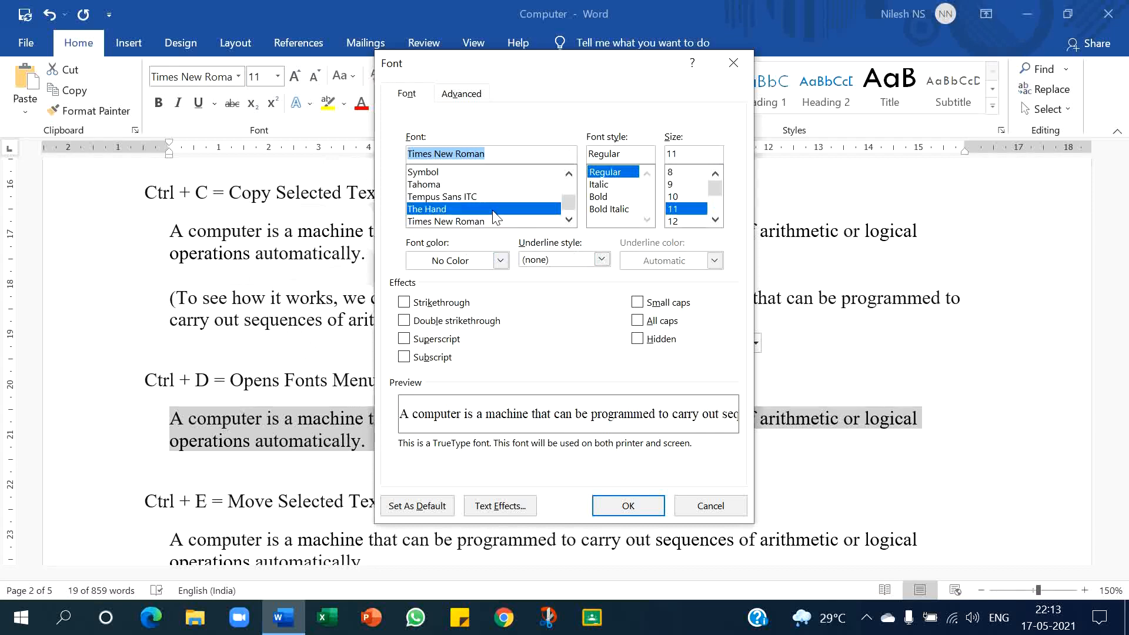
left_click(612, 198)
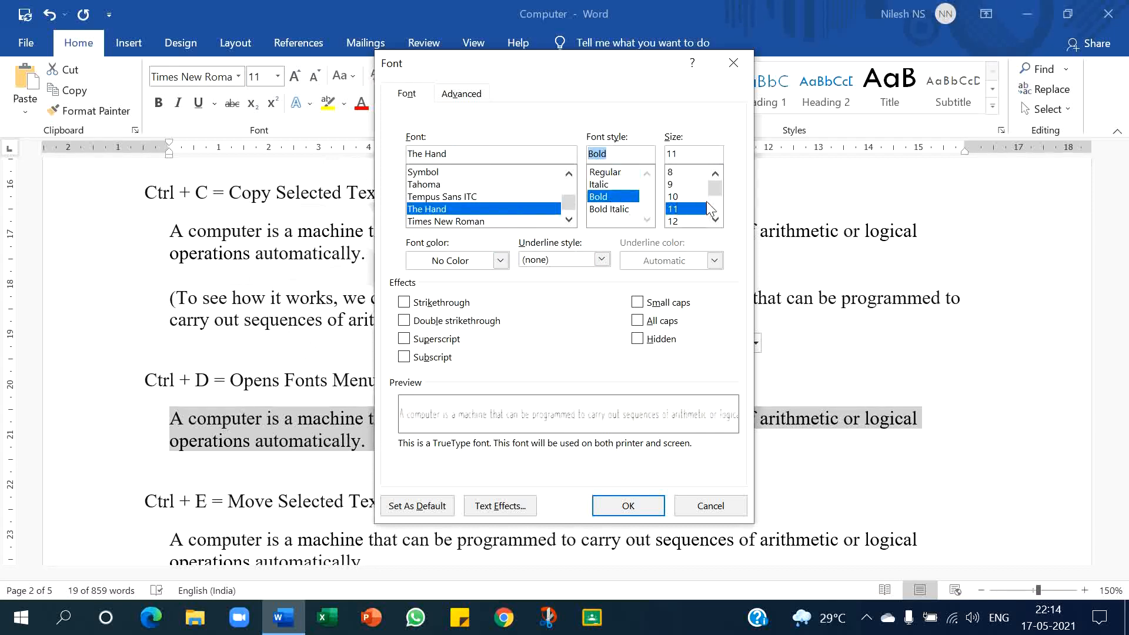
left_click(715, 220)
left_click(715, 220)
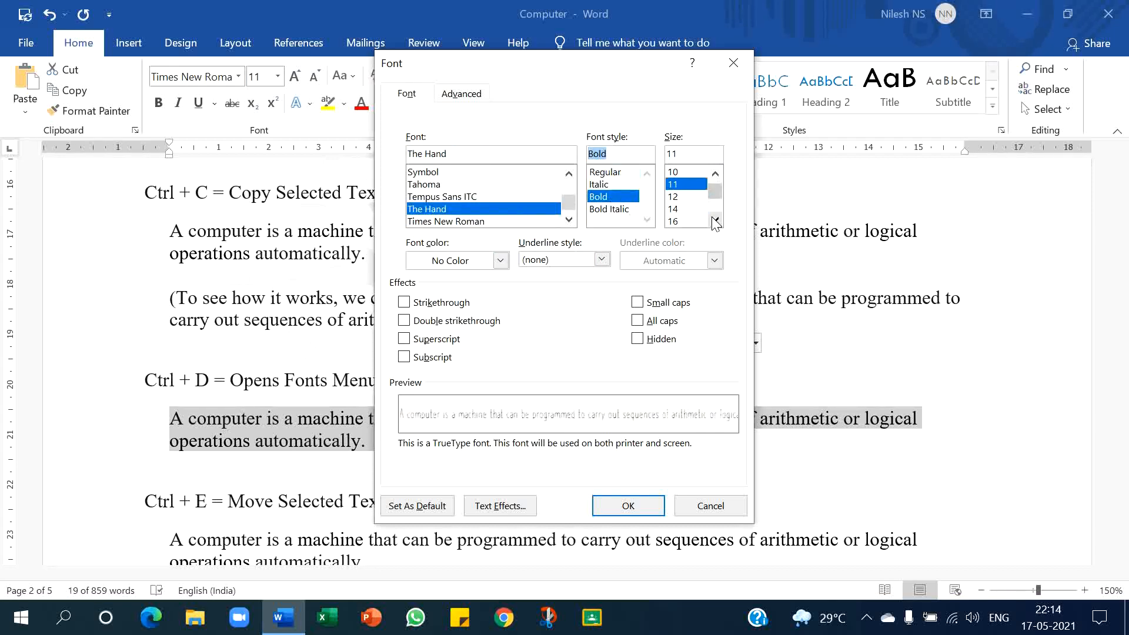
left_click(682, 209)
left_click(628, 507)
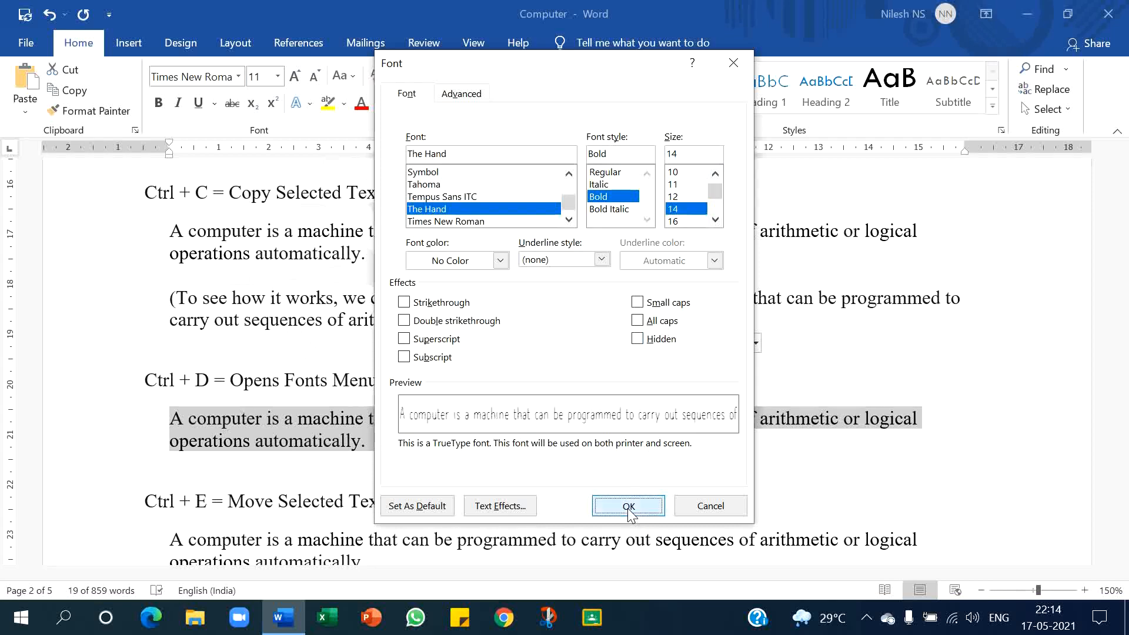
- Centre the sample paragraph under the Ctrl + E shortcut
scroll(585, 458, "down", 1)
scroll(586, 458, "down", 2)
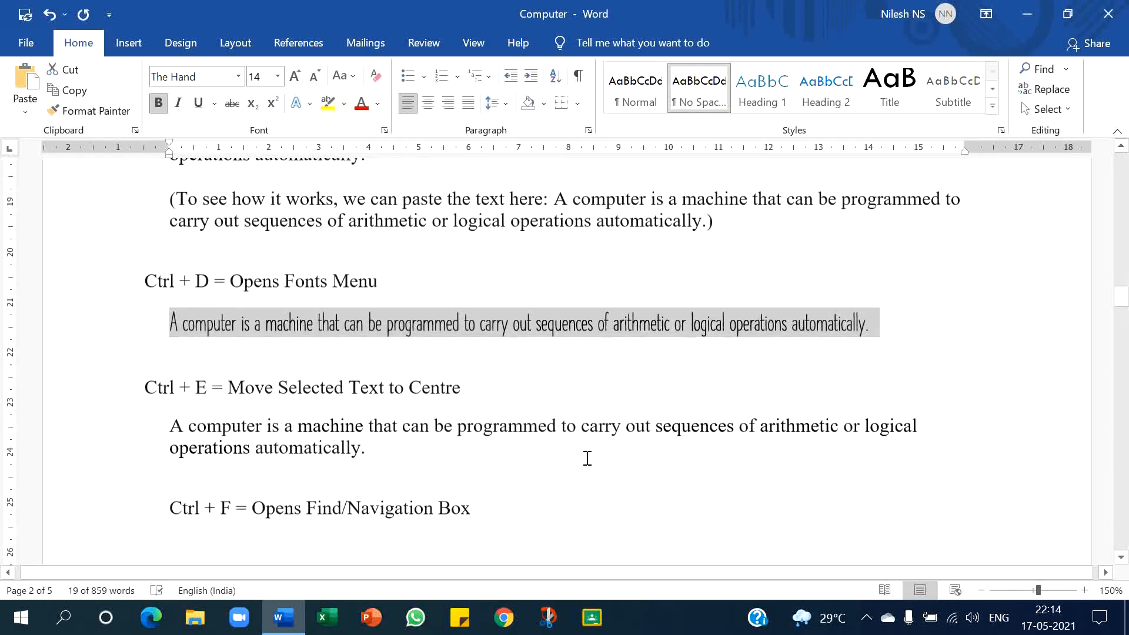
left_click(521, 381)
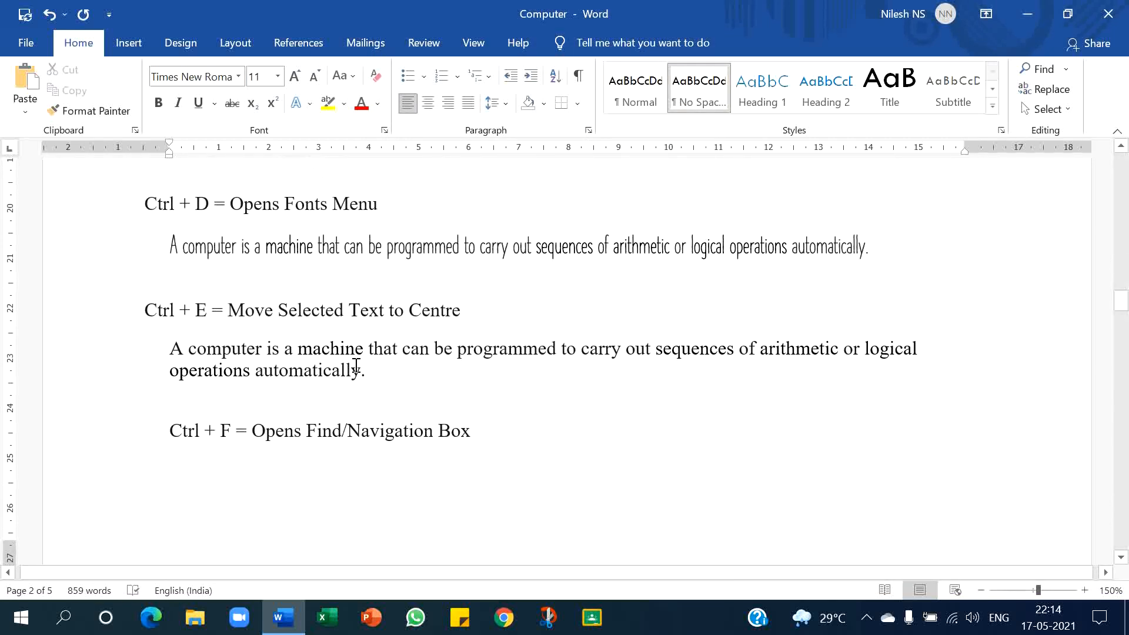
left_click_drag(168, 347, 365, 372)
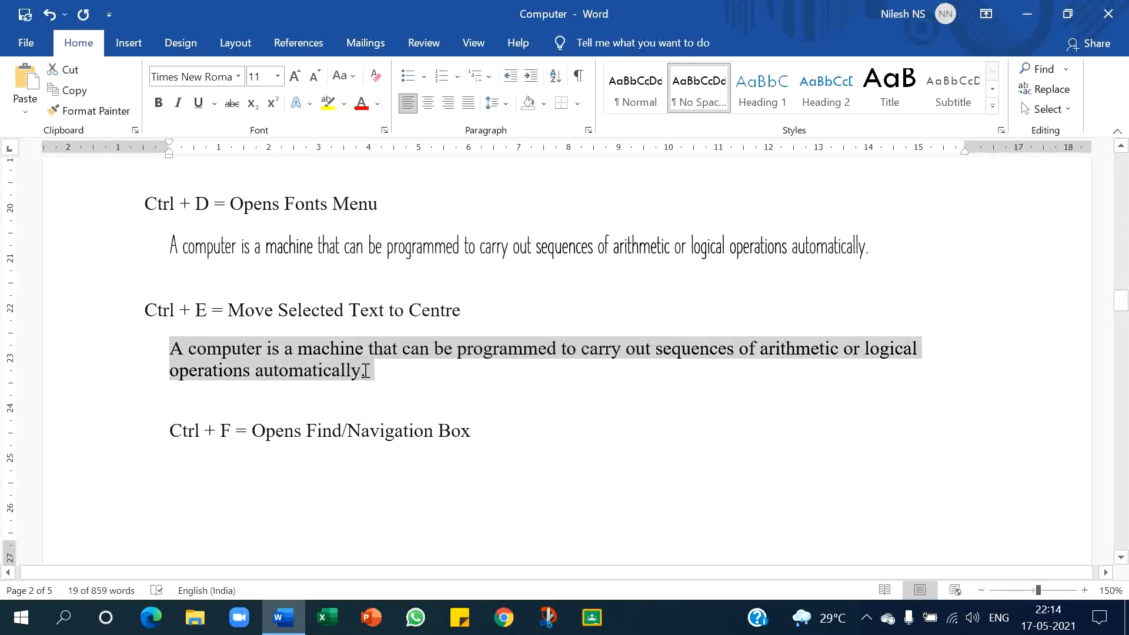
key("ctrl+e")
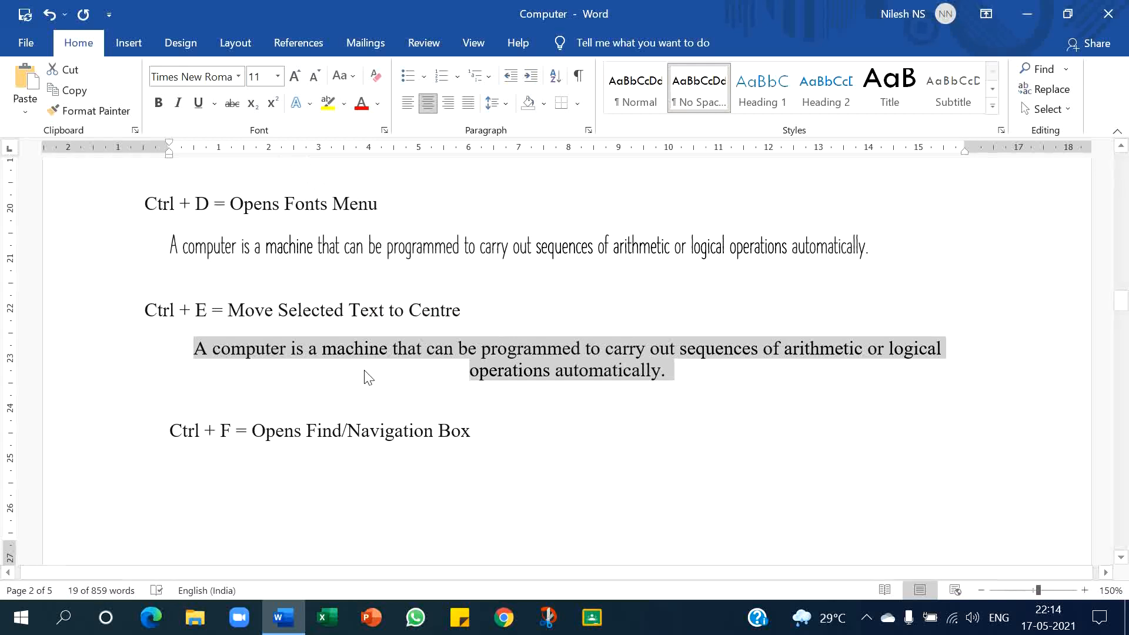
- Open the Navigation search pane from the Ctrl + F line and close it again
scroll(365, 374, "down", 1)
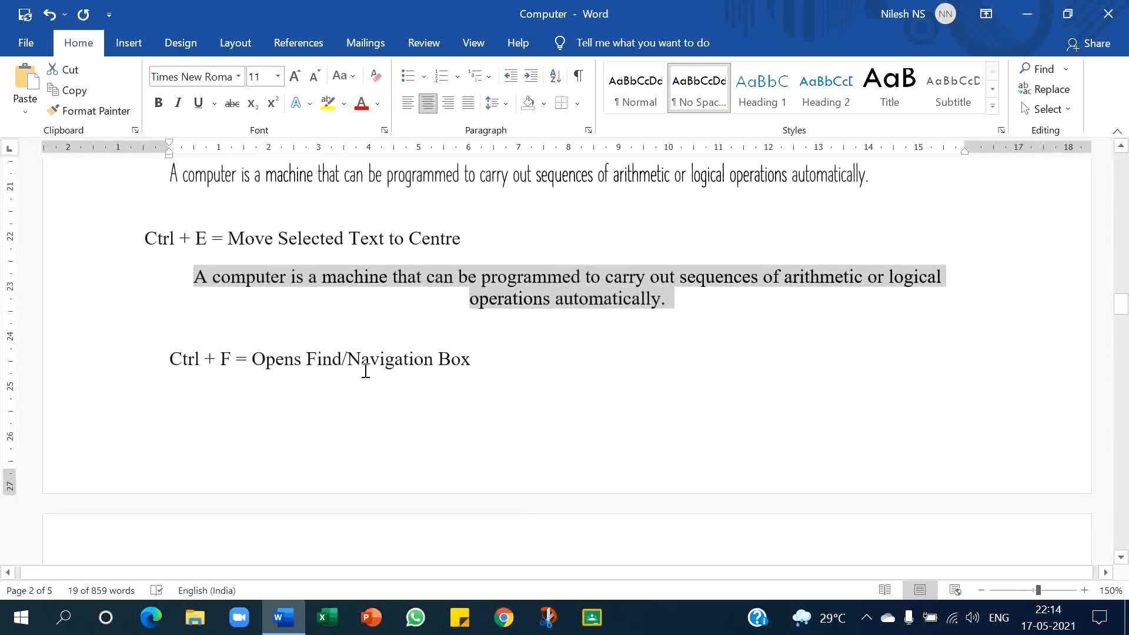
left_click(365, 371)
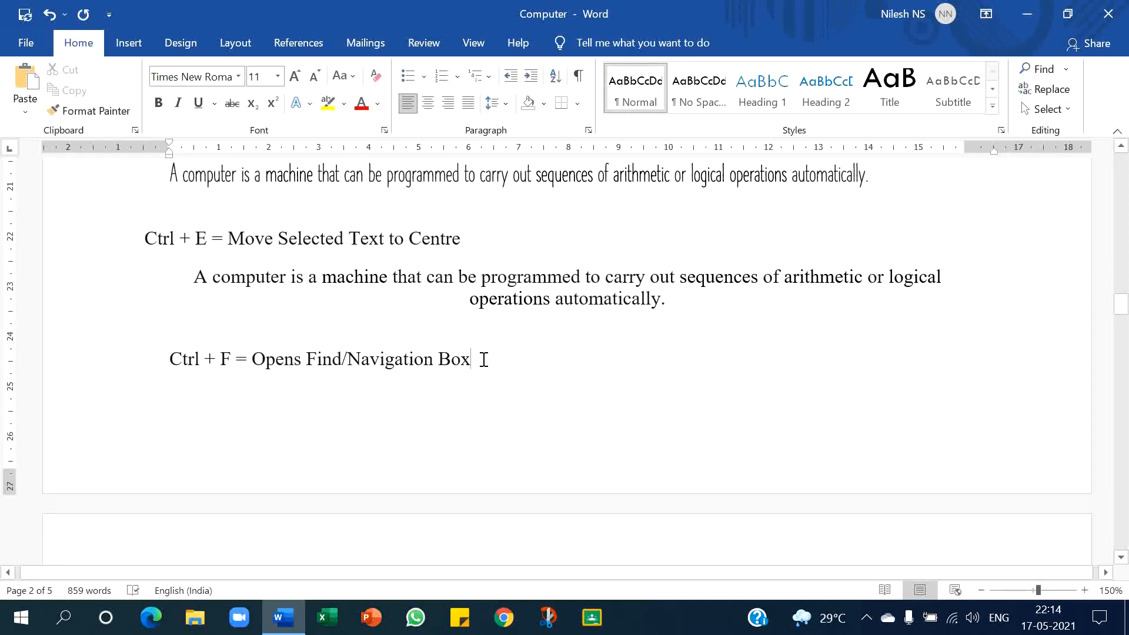
key("ctrl+f")
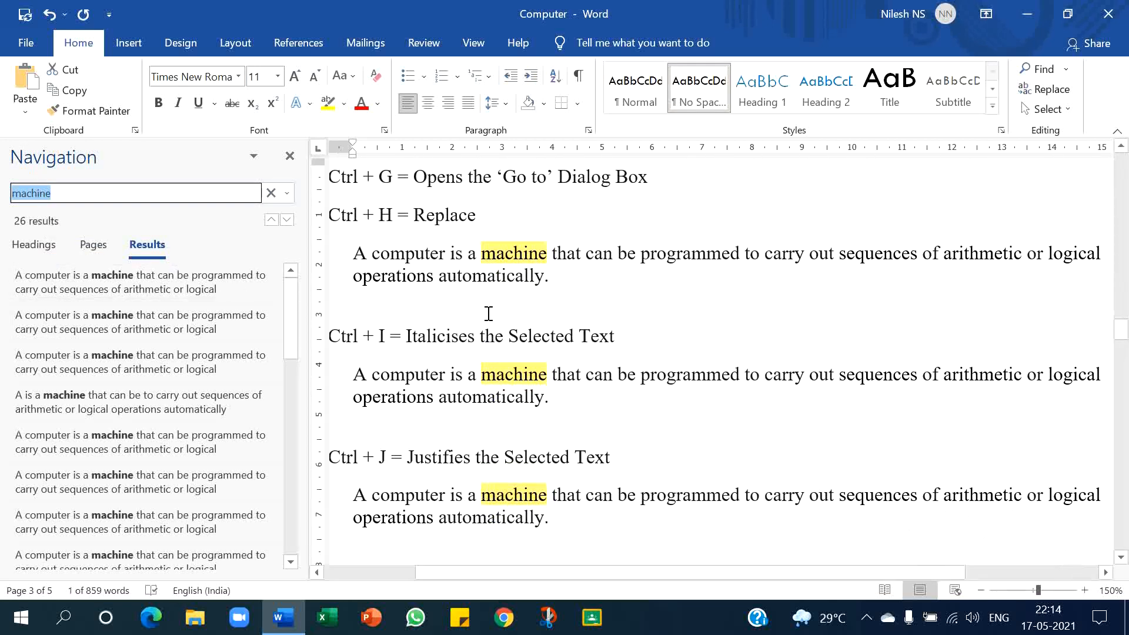
left_click(284, 159)
scroll(466, 310, "down", 2)
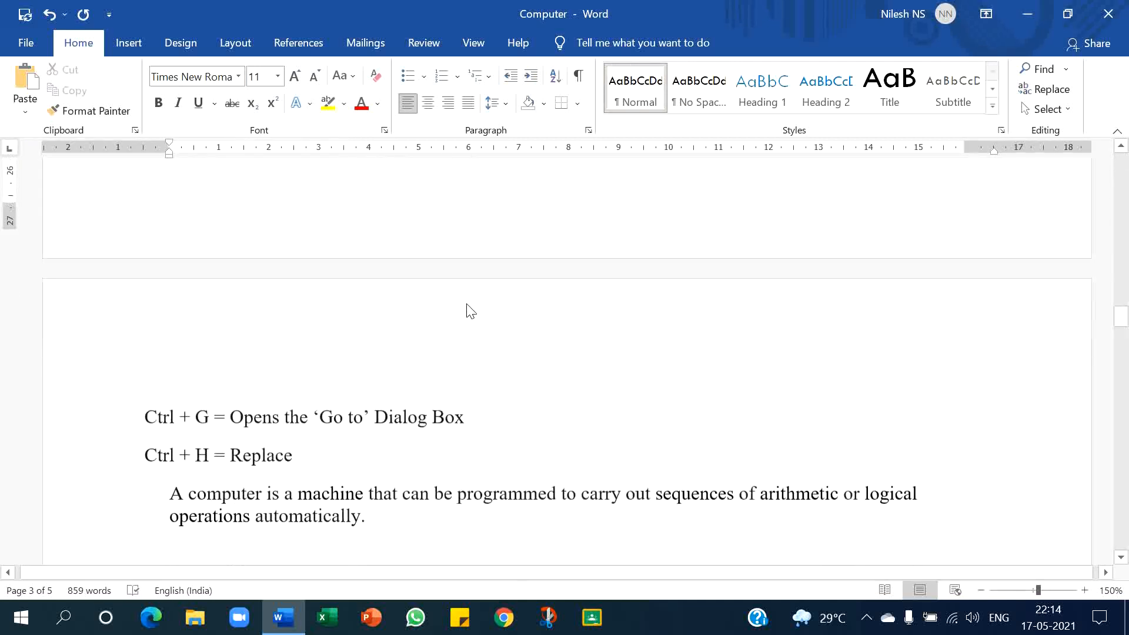
- Open the Go To dialog for the Ctrl + G line and close it again
scroll(466, 305, "down", 3)
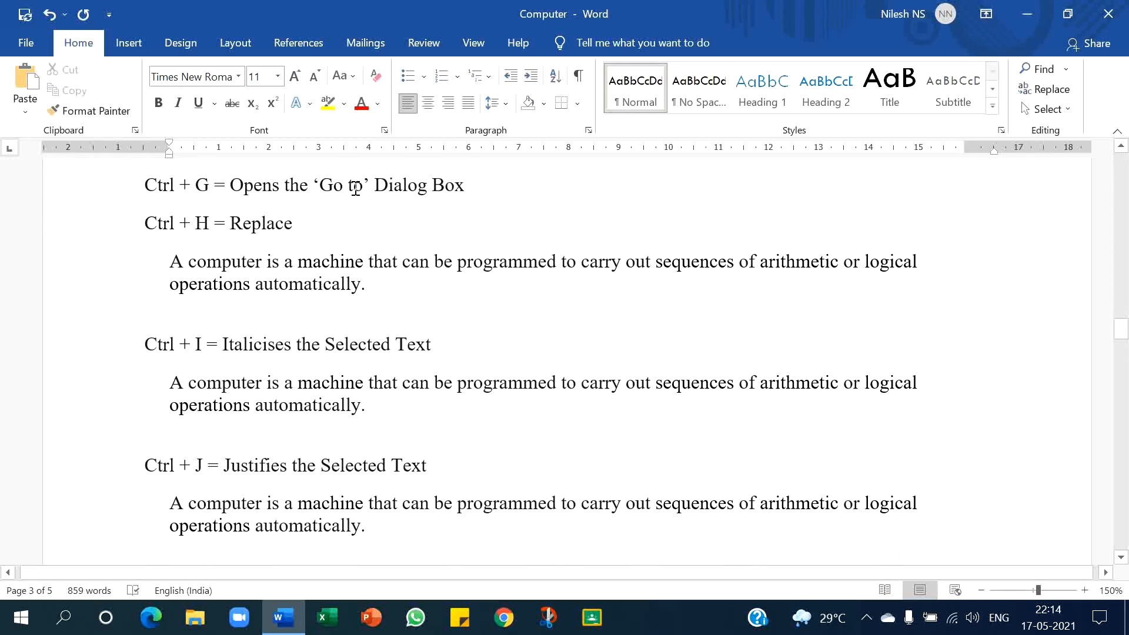
key("ctrl+g")
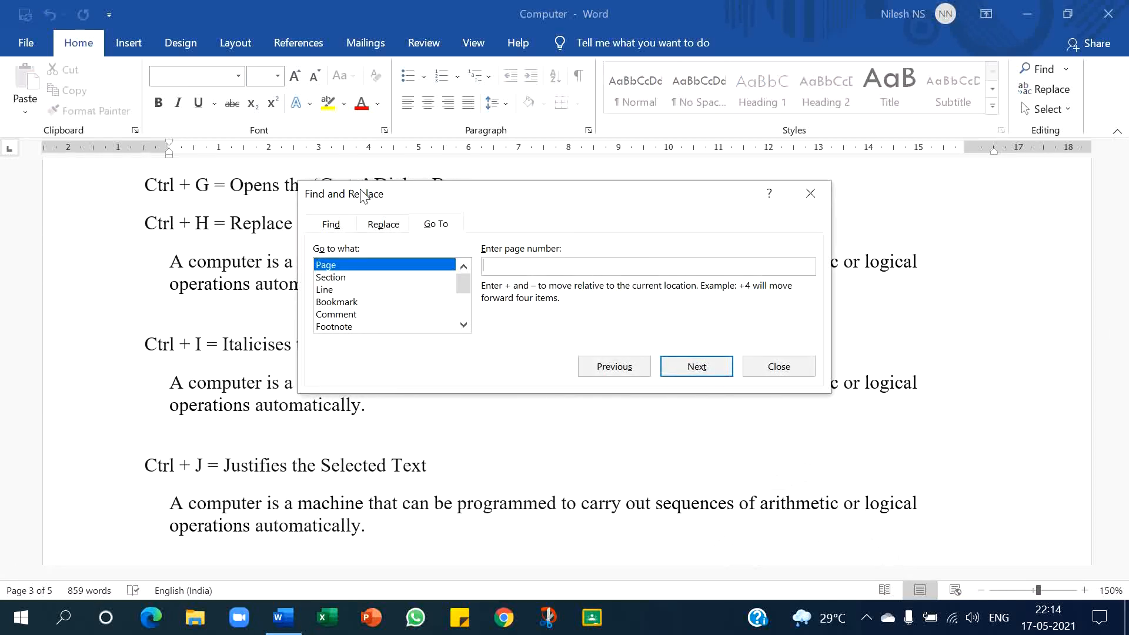
left_click(807, 194)
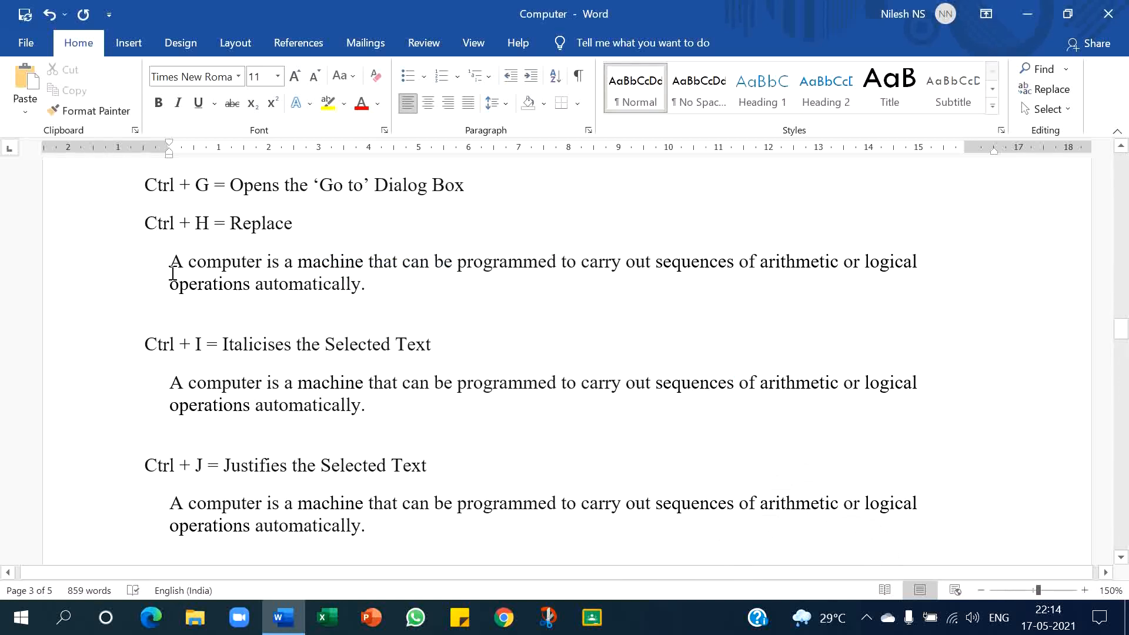
- Replace every occurrence of "machine" with "device" throughout the document using Replace All
left_click_drag(174, 270, 374, 283)
left_click(374, 284)
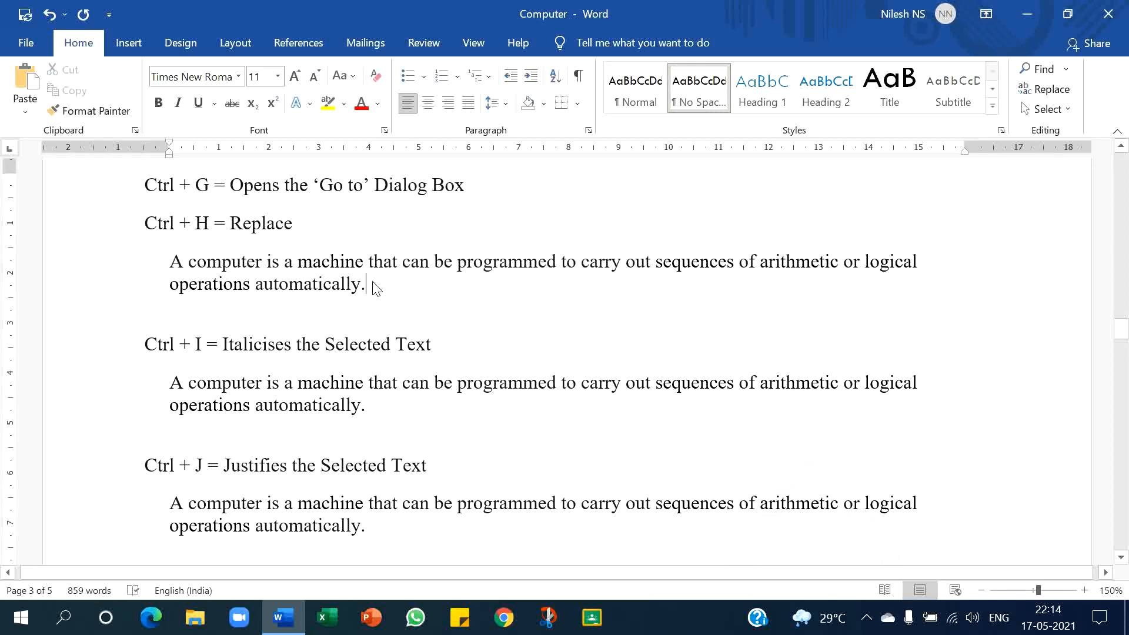
key("ctrl+h")
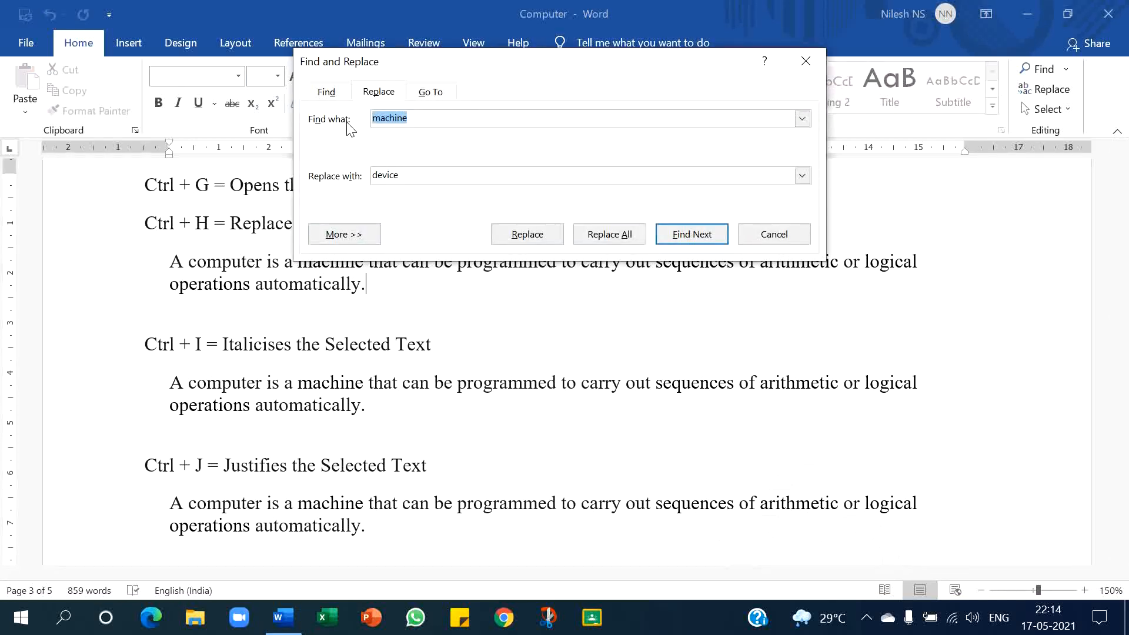
left_click(400, 174)
left_click(630, 237)
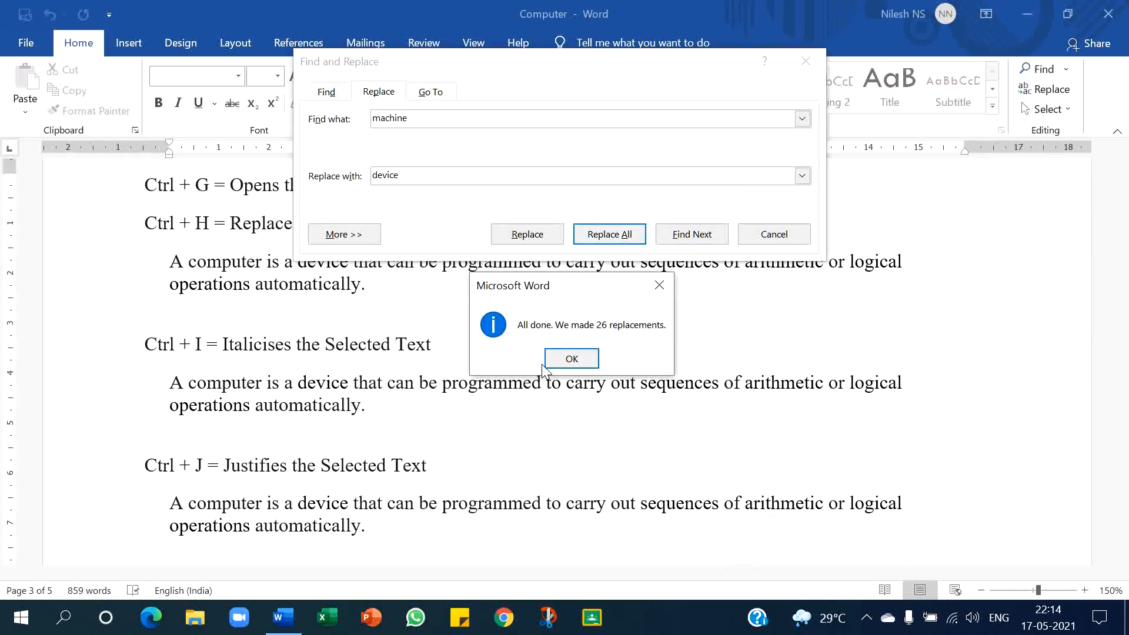
left_click(571, 358)
key("Escape")
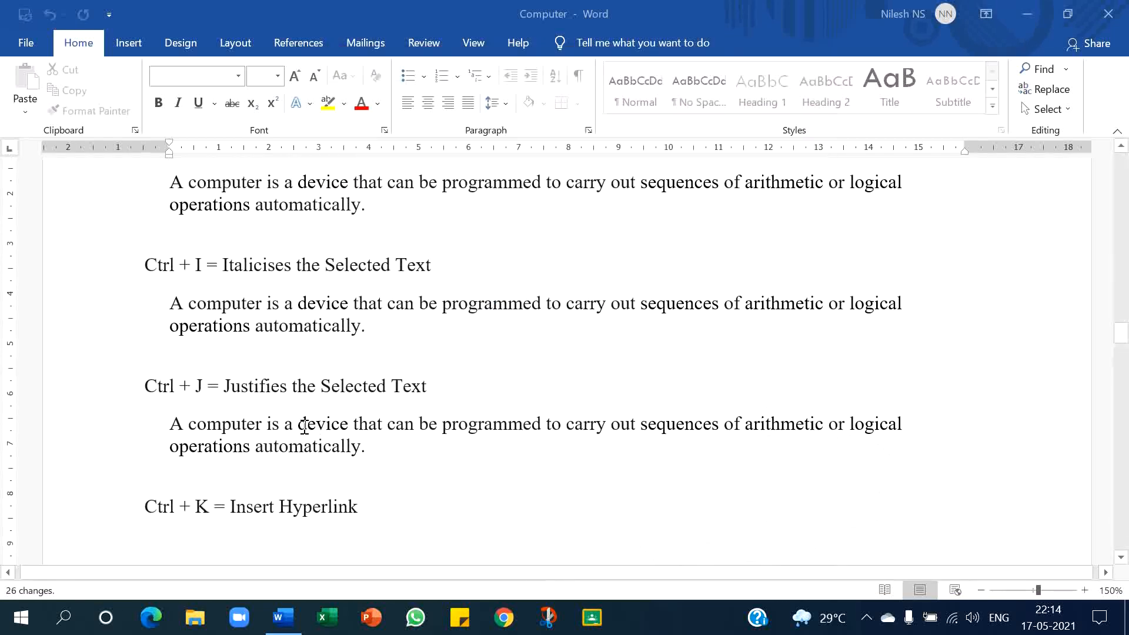
- Reopen and close the Replace dialog, then inspect the replaced word "device" in the sample paragraphs
key("ctrl+h")
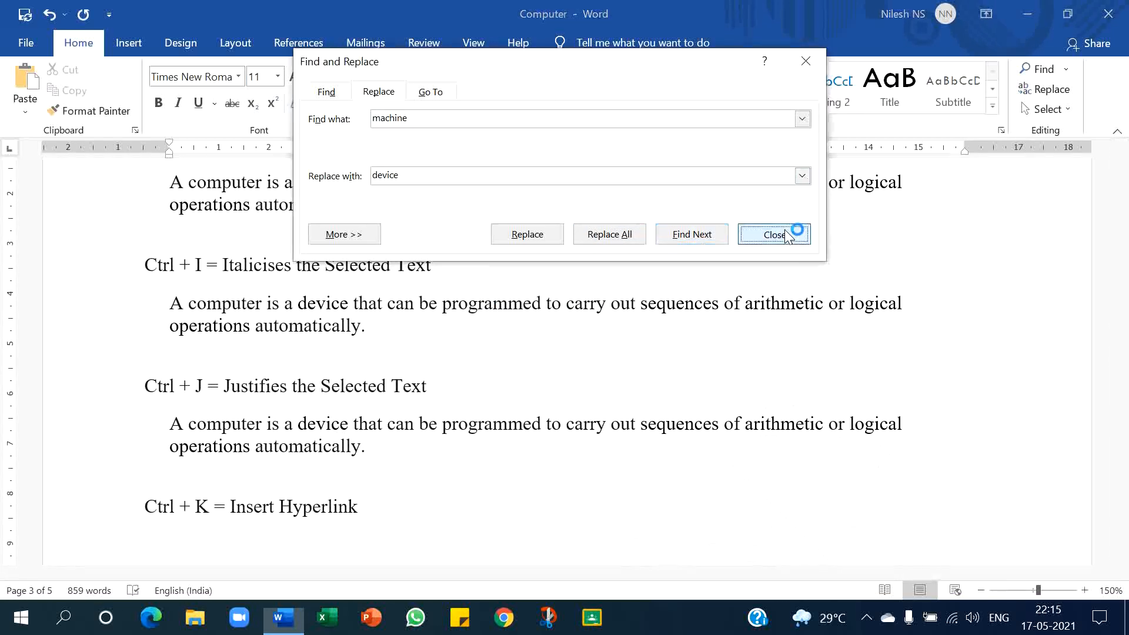
left_click(788, 235)
left_click_drag(299, 423, 344, 423)
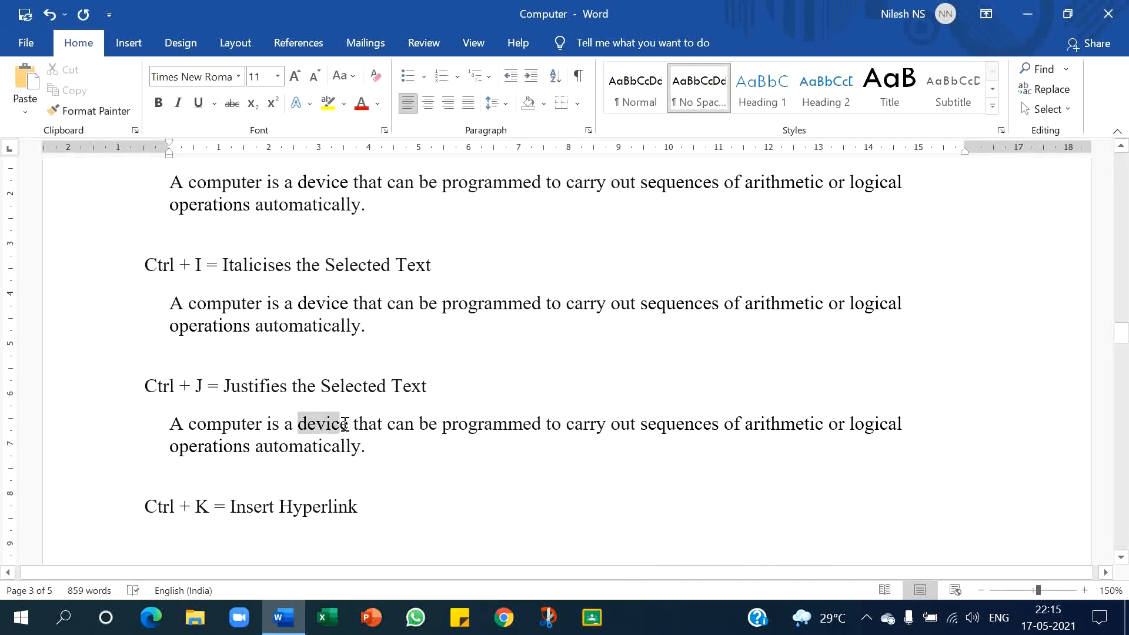
left_click_drag(286, 305, 333, 309)
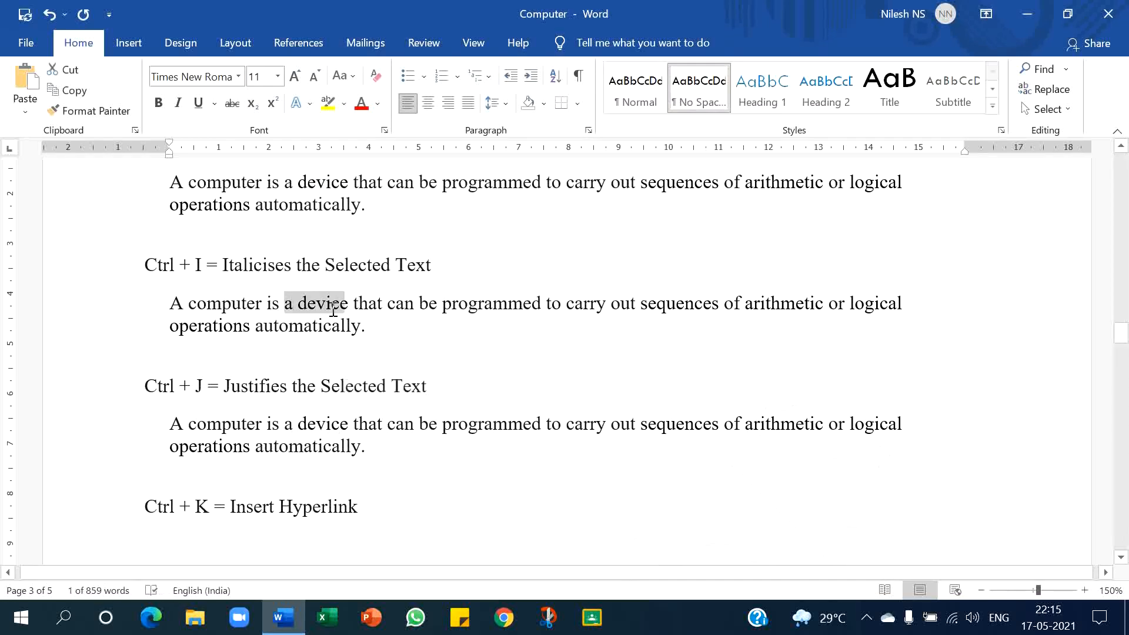
left_click_drag(298, 183, 341, 183)
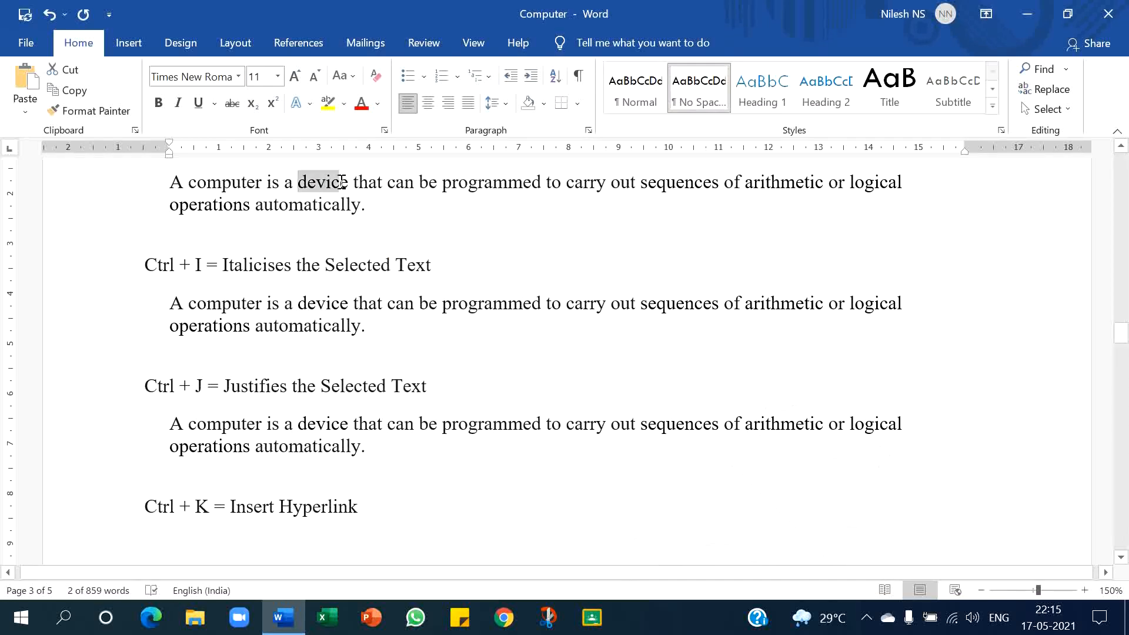
left_click(367, 276)
scroll(368, 280, "up", 1)
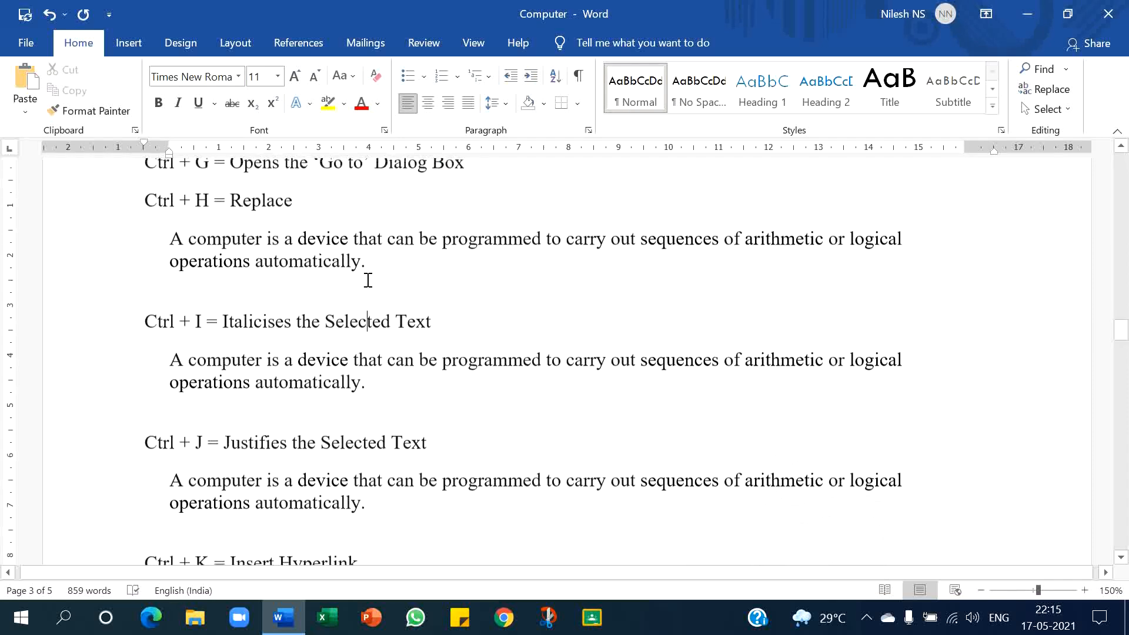
scroll(368, 279, "down", 3)
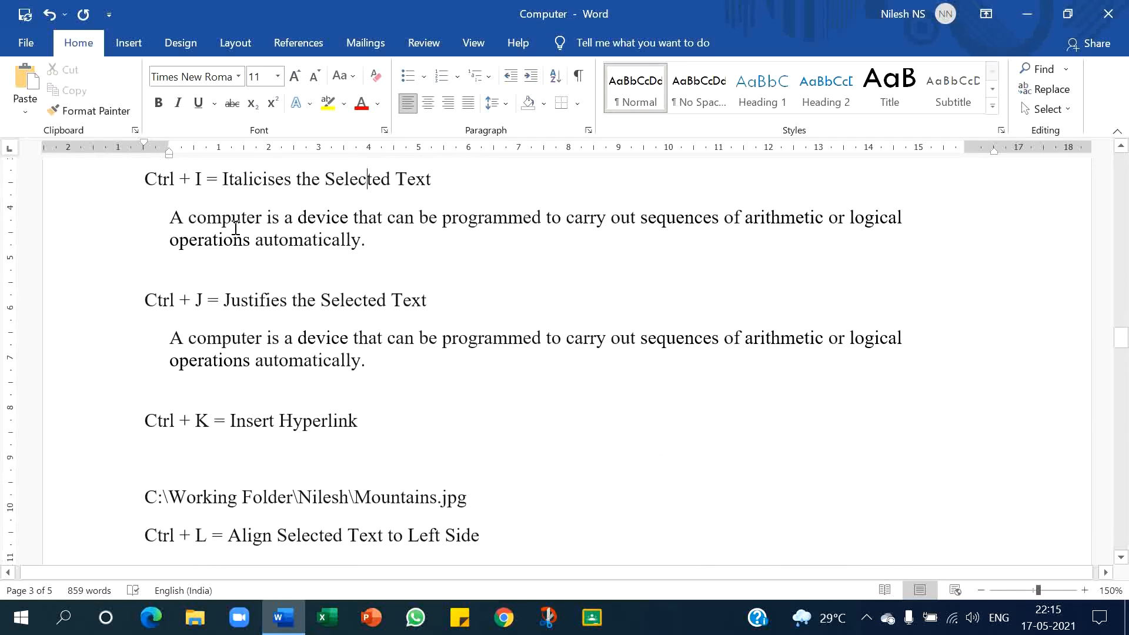
- Italicise the sample paragraph under the Ctrl + I line
left_click_drag(175, 215, 373, 239)
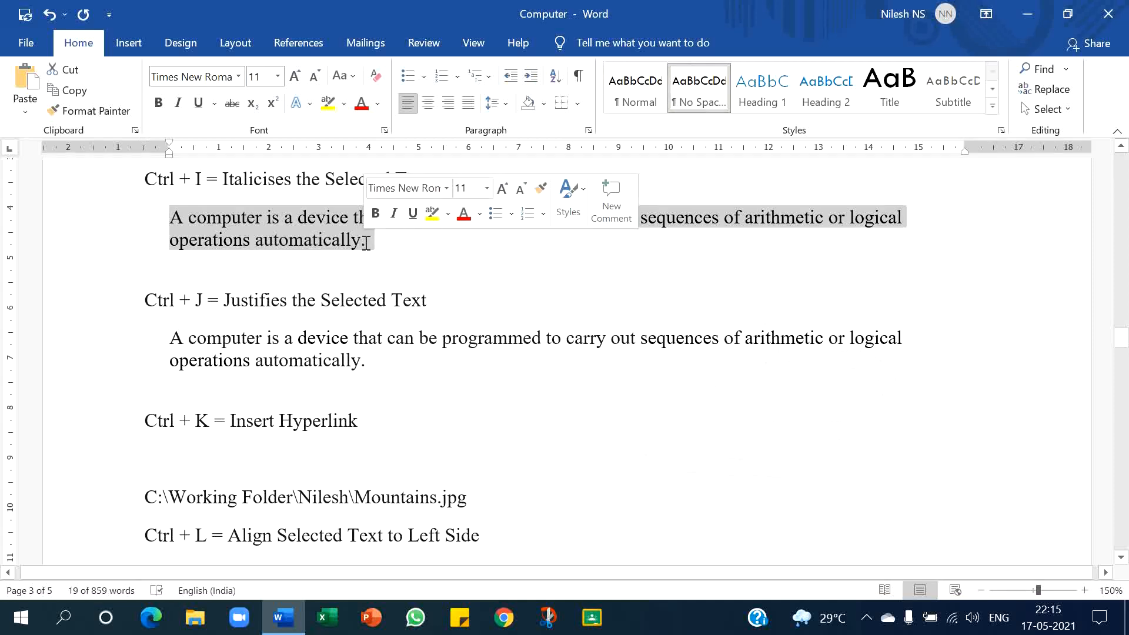
key("ctrl+i")
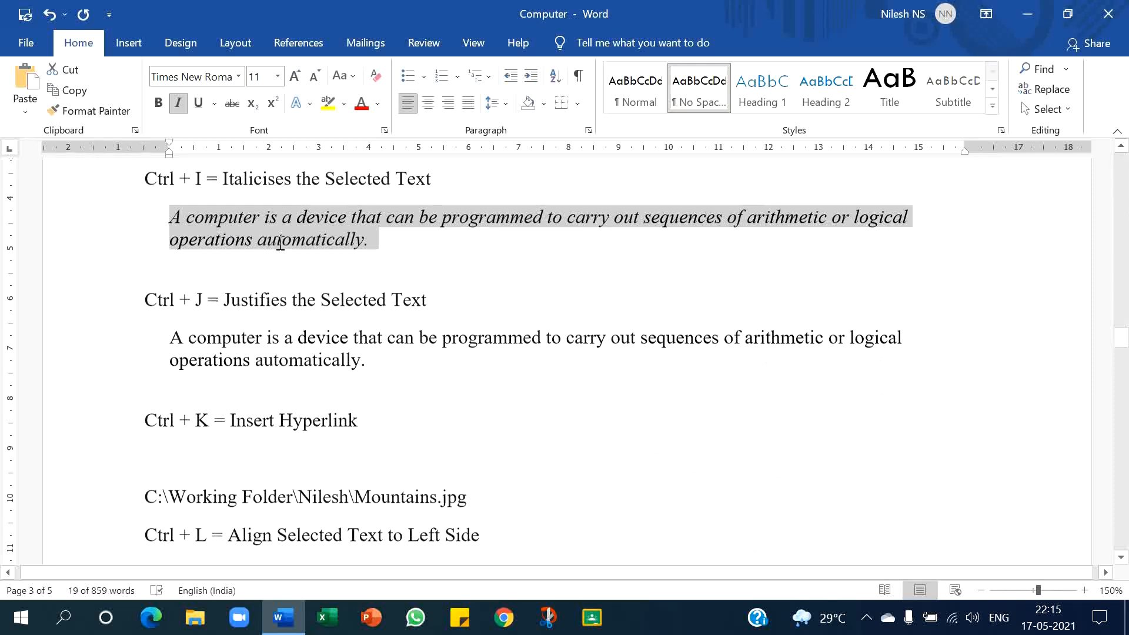
- Justify the sample paragraph under the Ctrl + J line
scroll(281, 250, "down", 2)
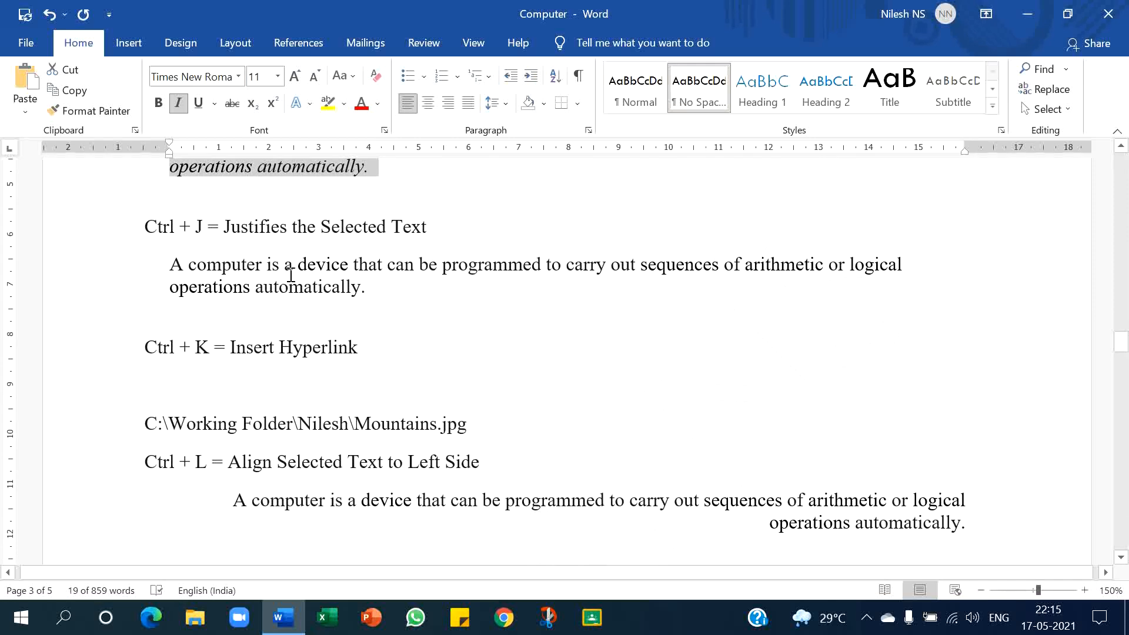
left_click_drag(171, 266, 367, 293)
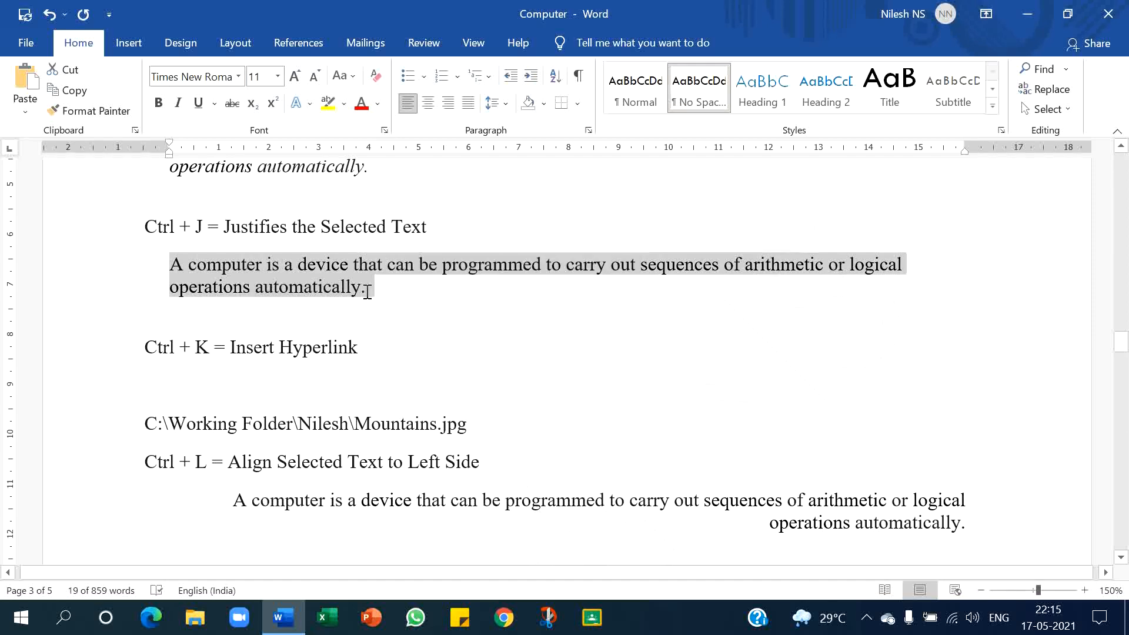
key("ctrl+j")
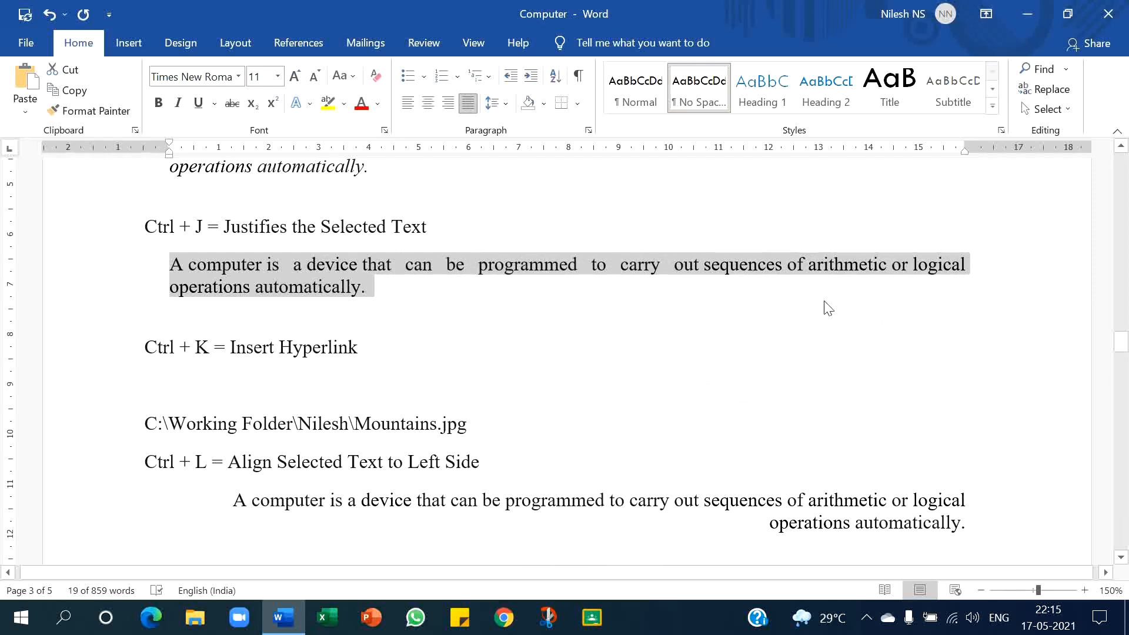
- Cut the Mountains.jpg file path line below the Ctrl + K heading
scroll(627, 353, "down", 2)
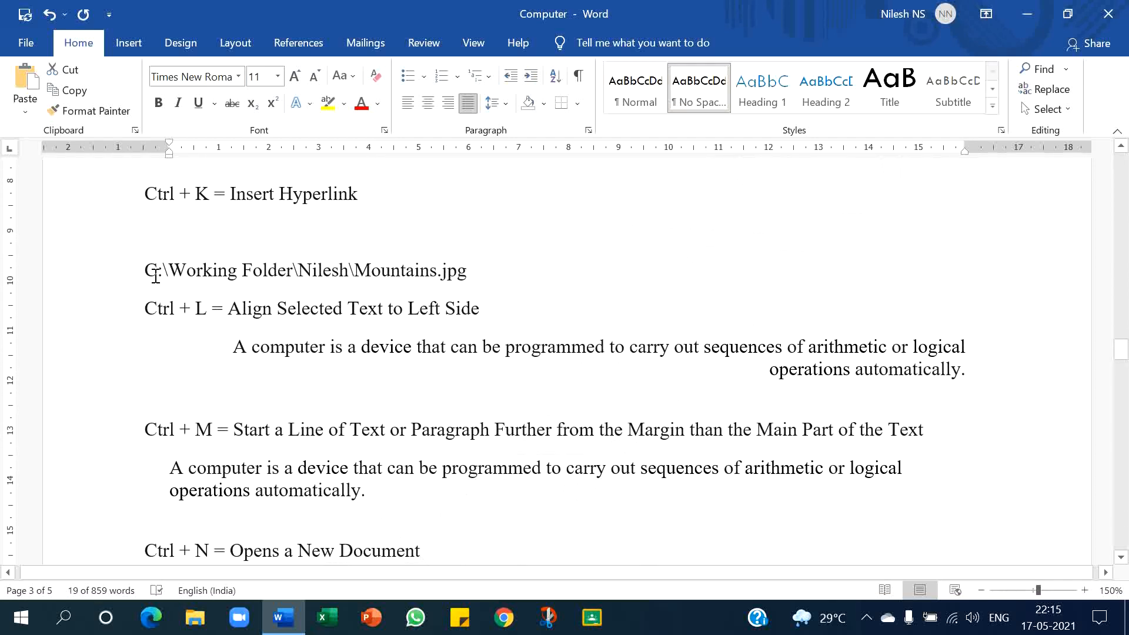
left_click_drag(147, 272, 465, 274)
key("ctrl+c")
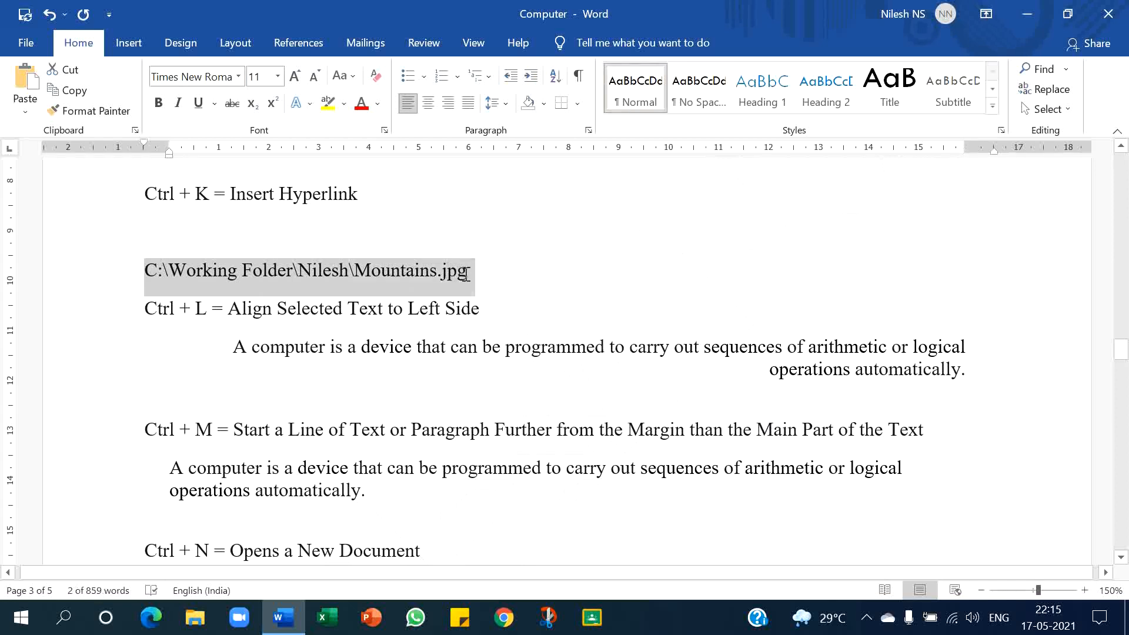
key("Delete")
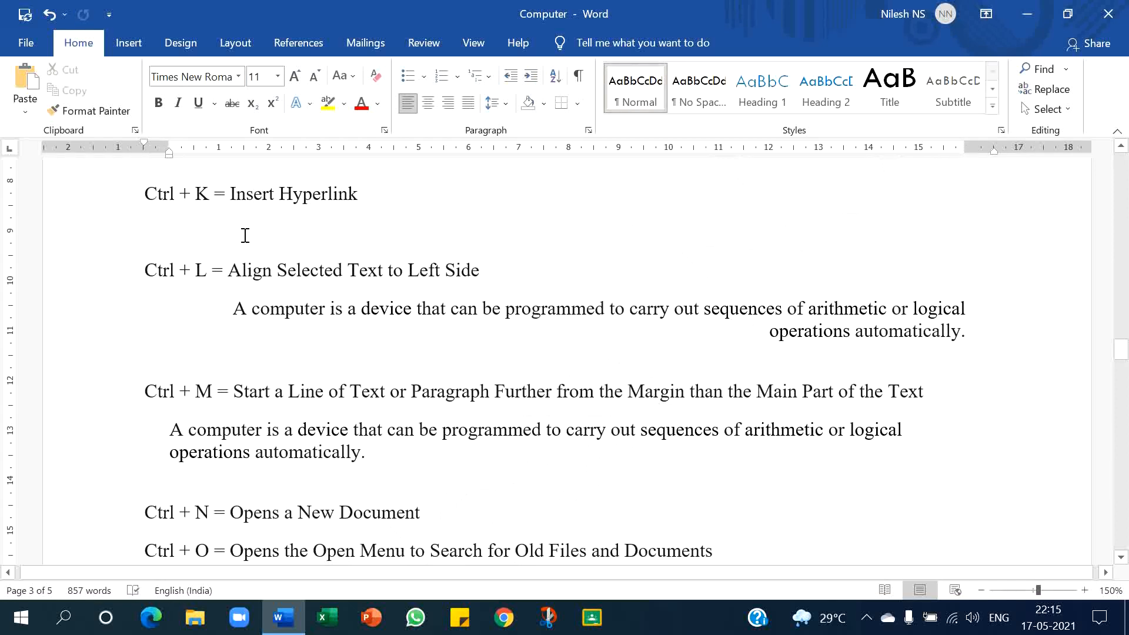
- Insert a hyperlink to the cut Mountains.jpg path with the display text Mountains
key("ctrl+k")
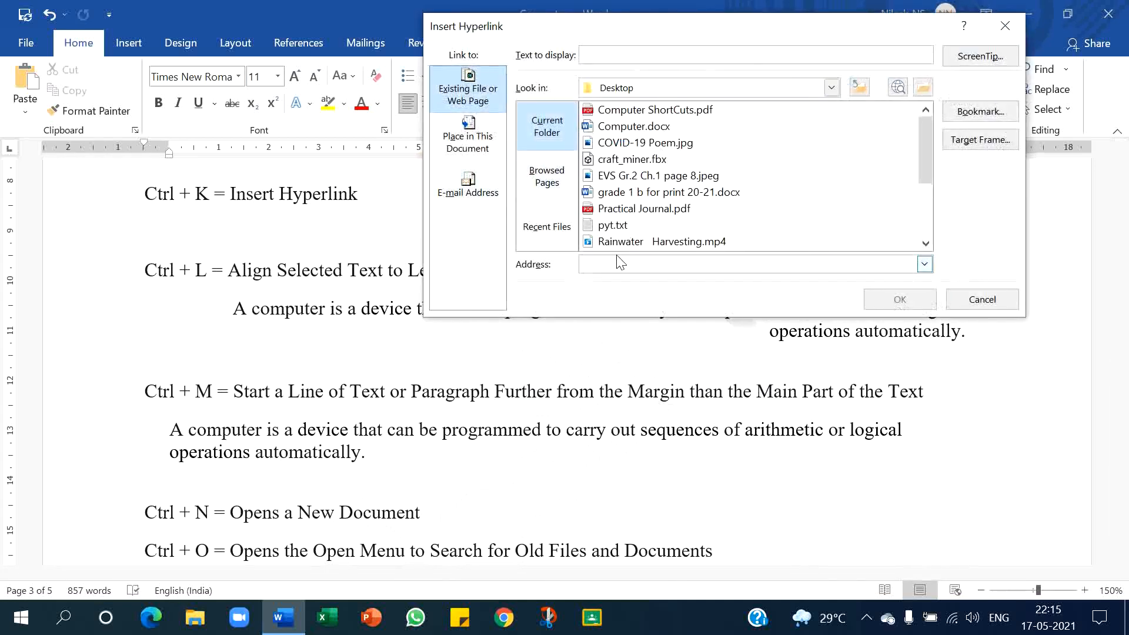
key("ctrl+v")
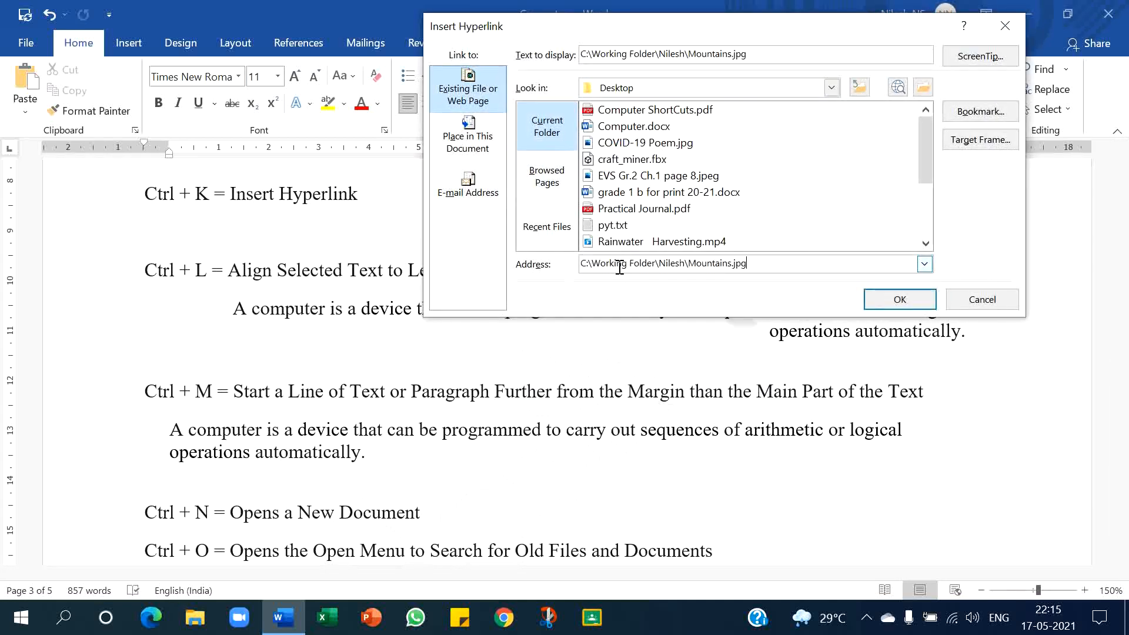
left_click_drag(755, 54, 43, 104)
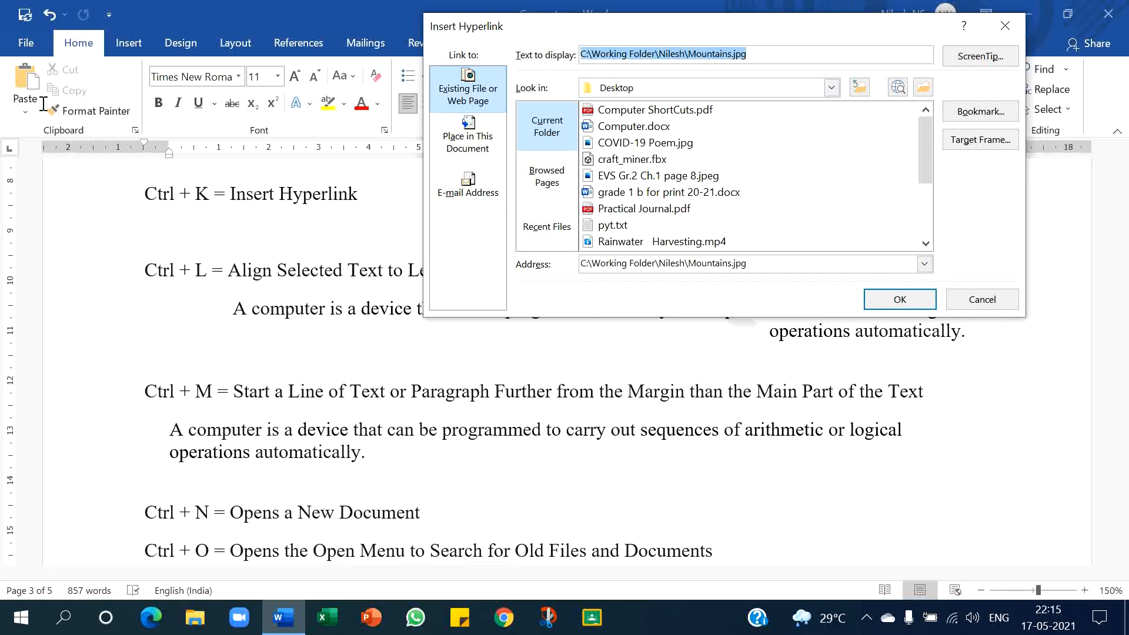
type("Mo")
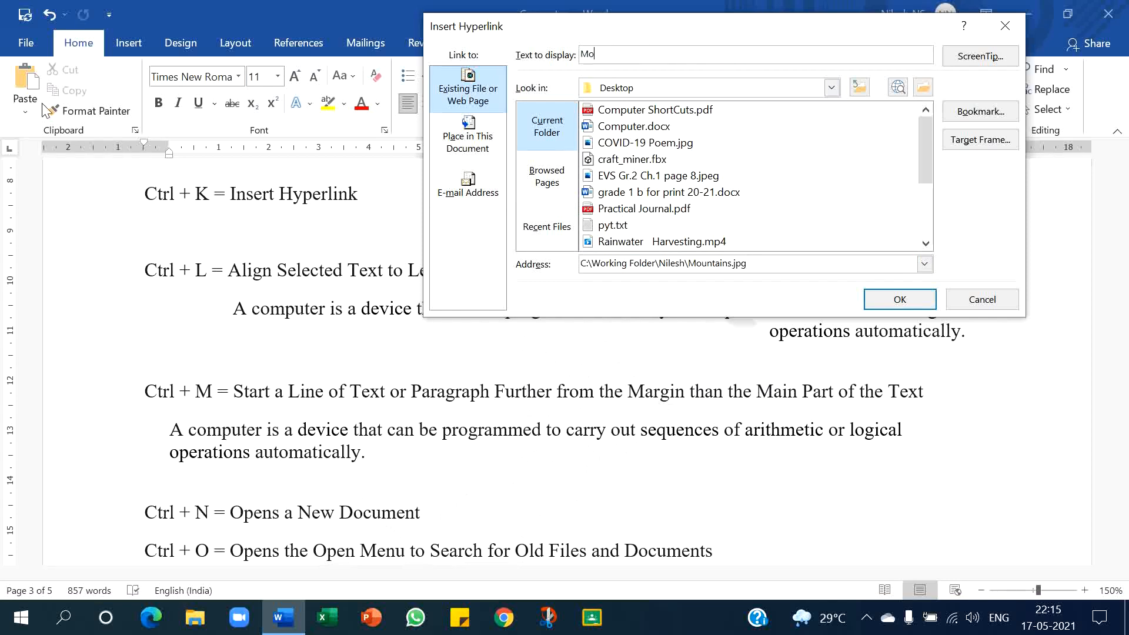
type("untains")
left_click(925, 304)
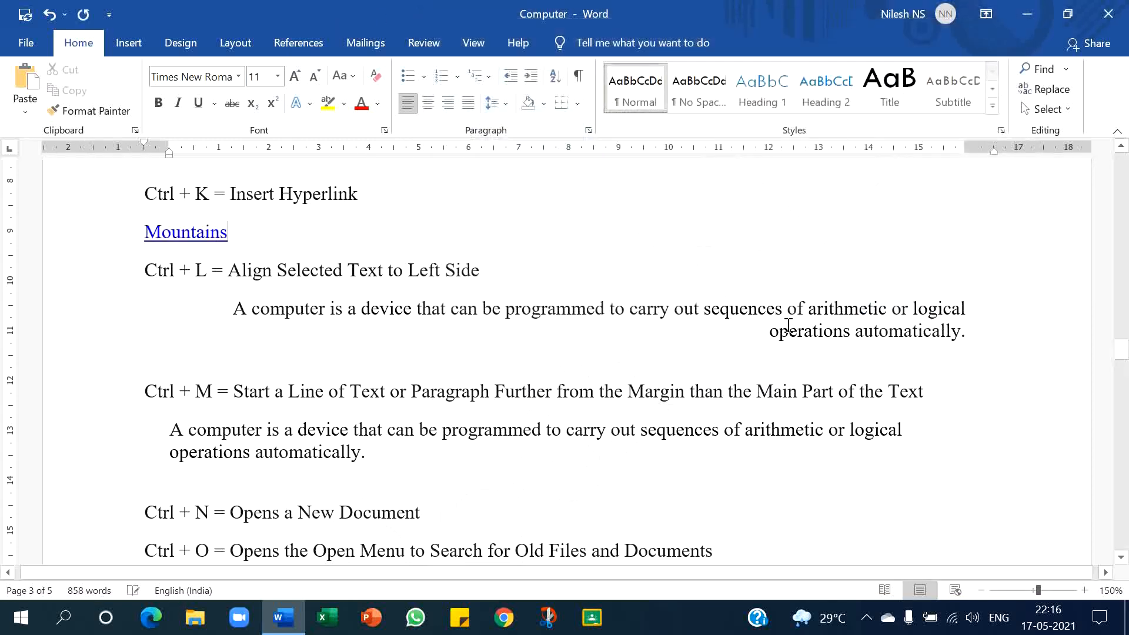
- Follow the Mountains hyperlink to open the image, then close the photo viewer
mouse_move(201, 234)
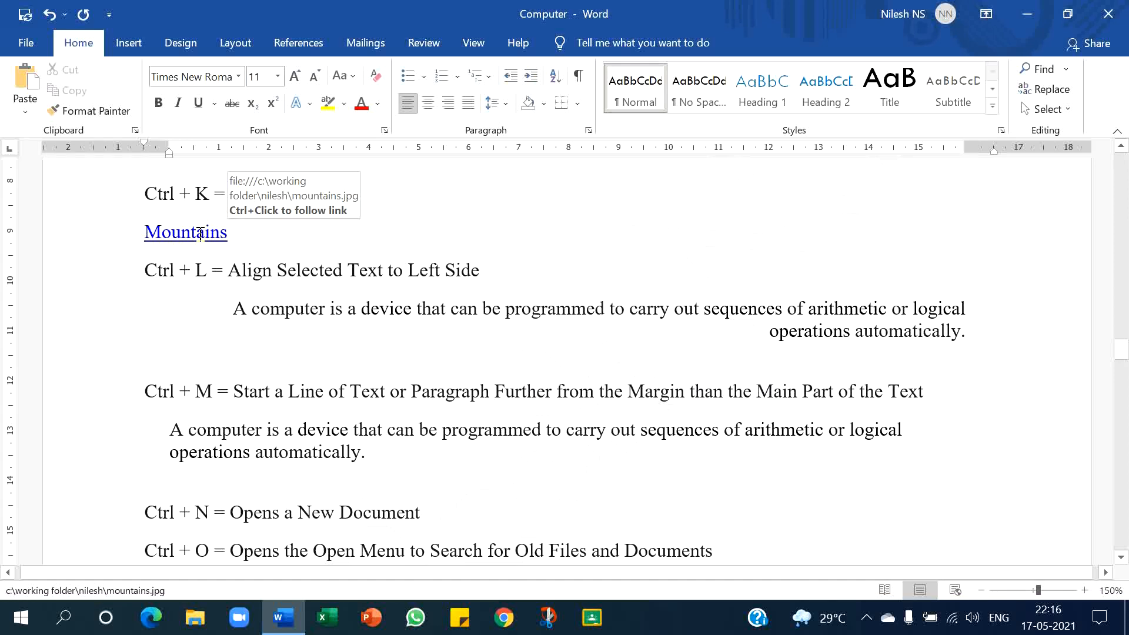
left_click(200, 235, "ctrl")
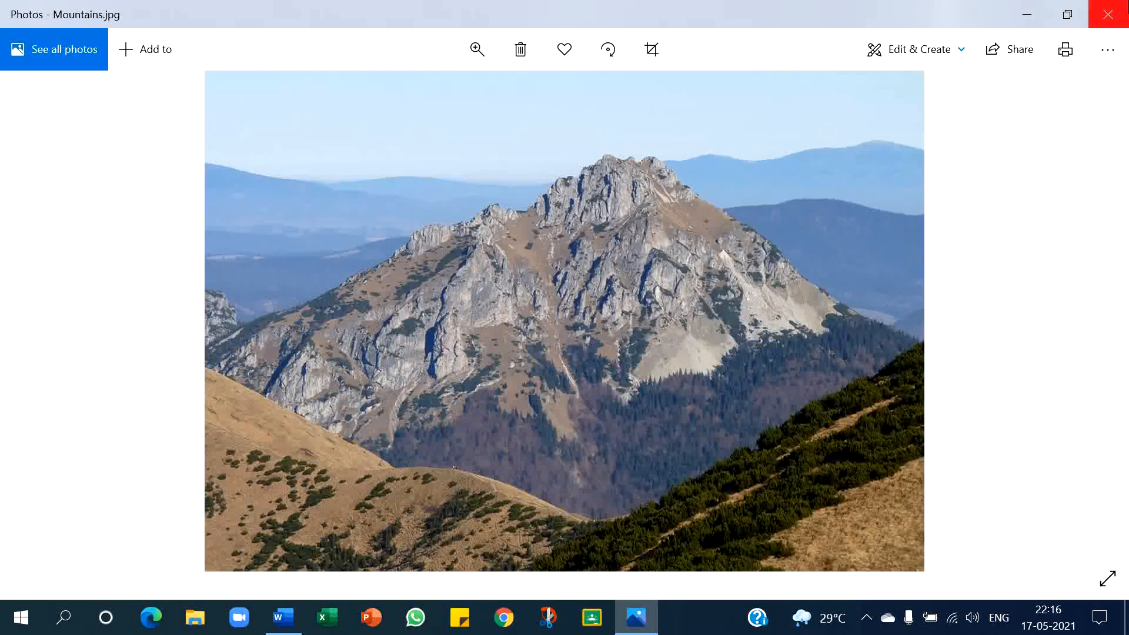
left_click(1124, 8)
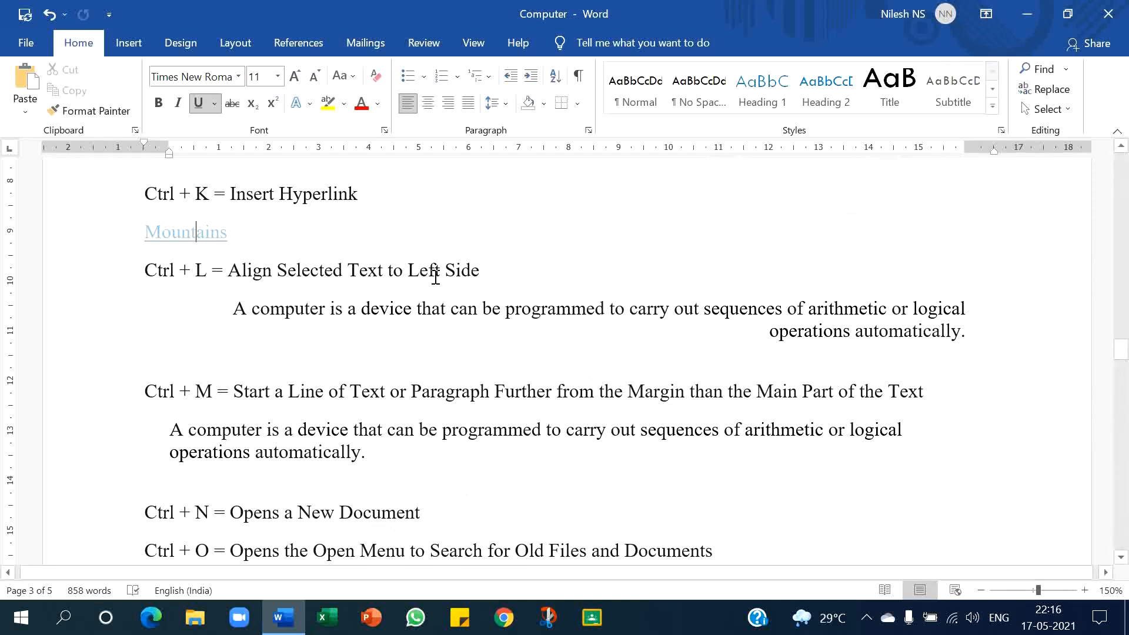
- Left-align the right-aligned sample paragraph under the Ctrl + L line
left_click_drag(238, 310, 960, 331)
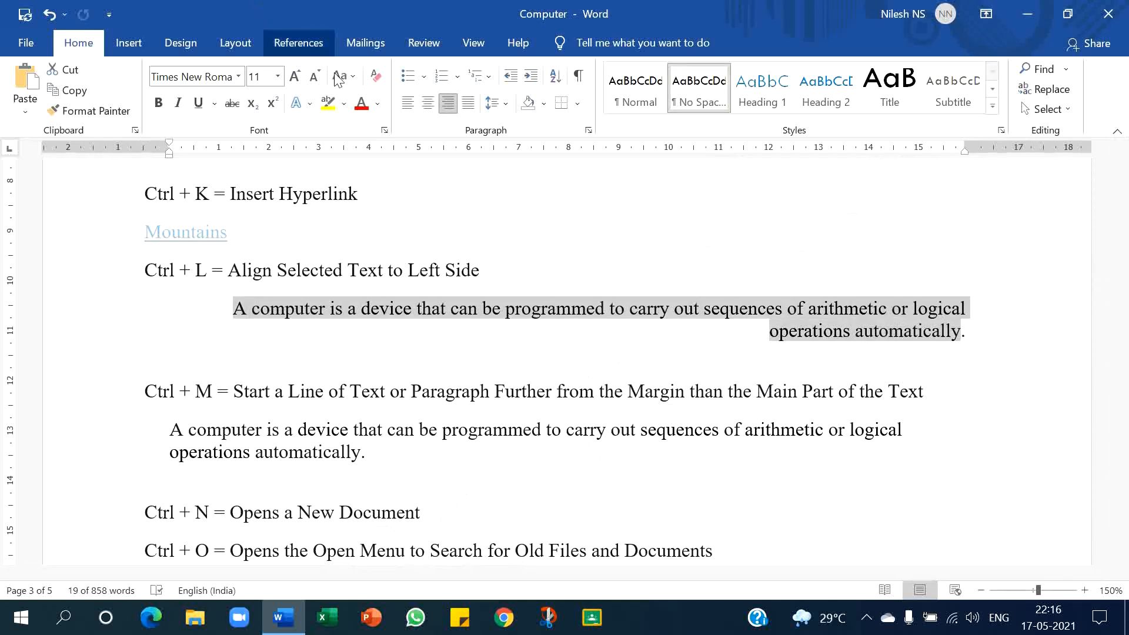
left_click(403, 107)
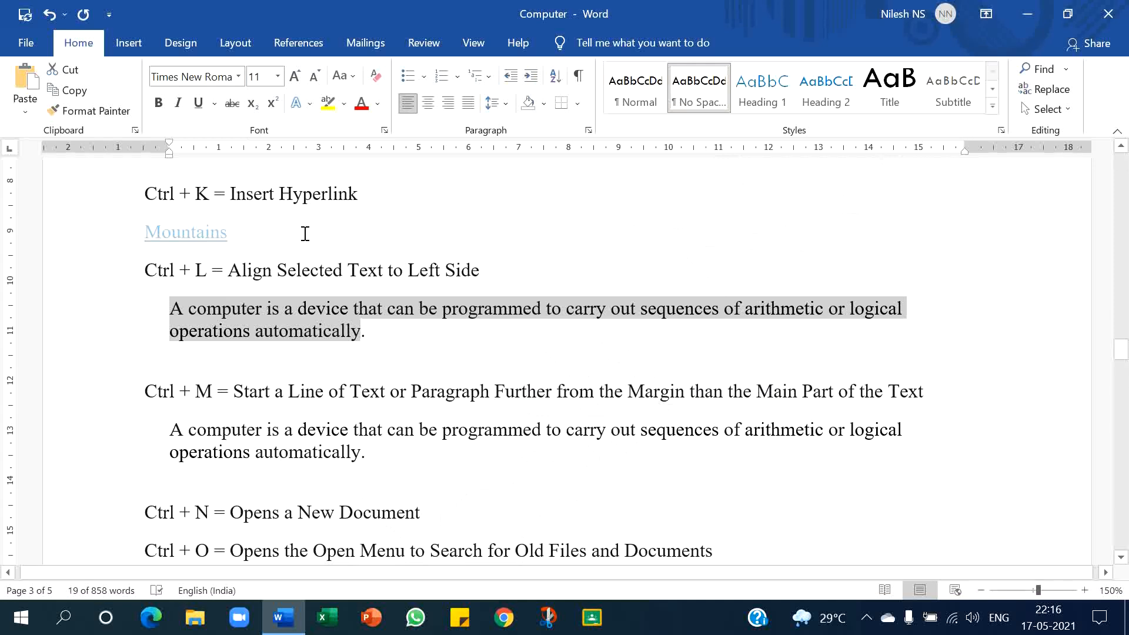
left_click(233, 392)
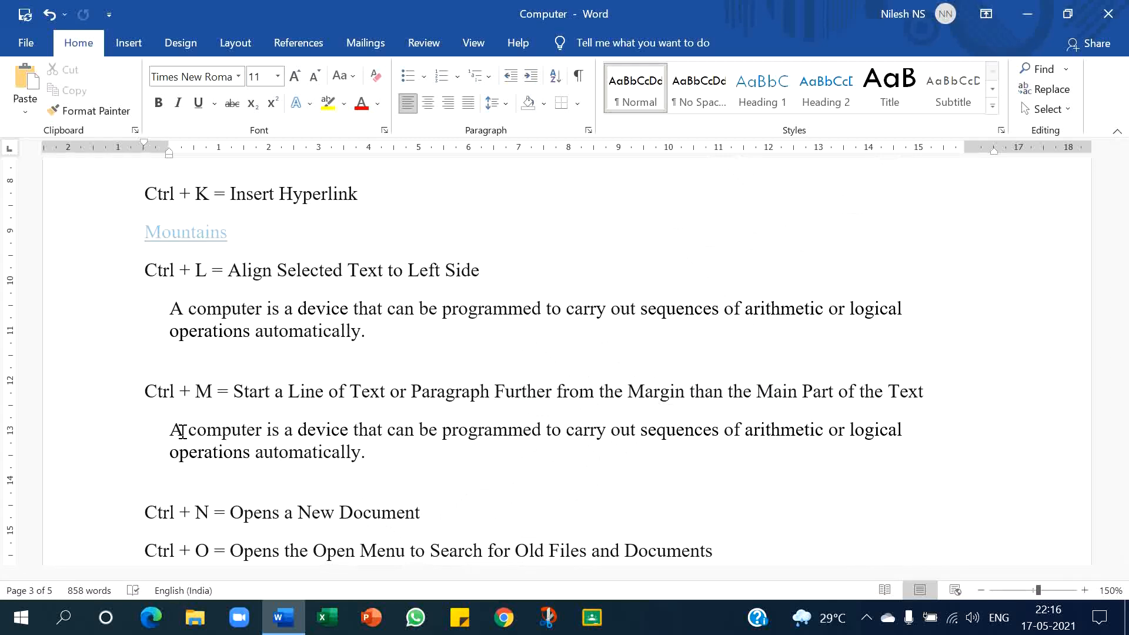
- Indent the sample paragraph under the Ctrl + M line
left_click_drag(171, 428, 370, 452)
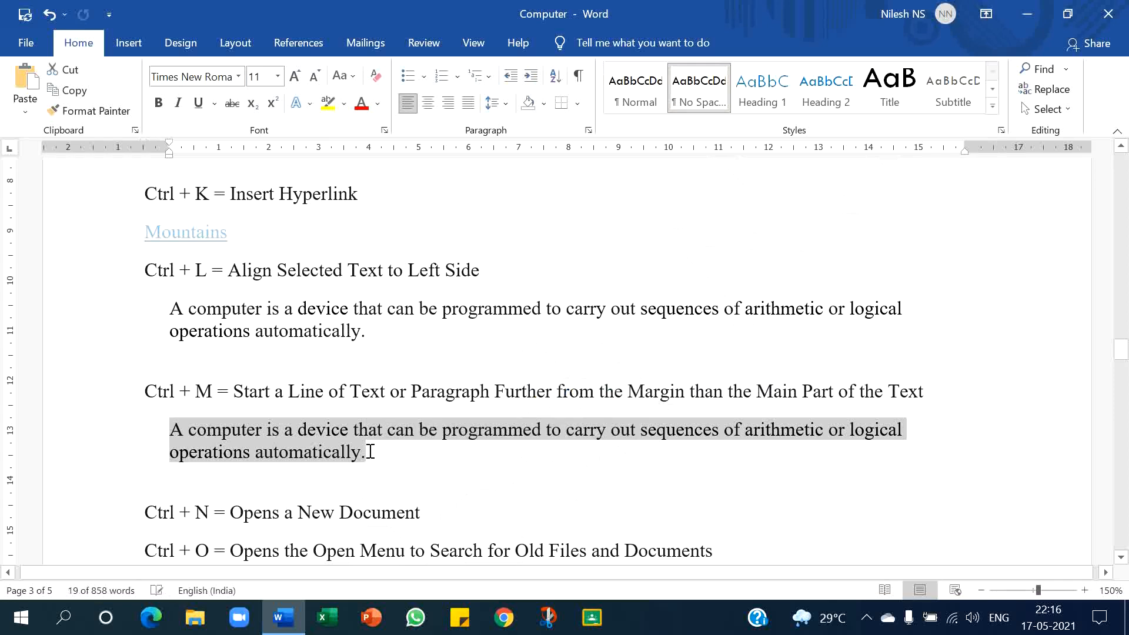
key("ctrl+m")
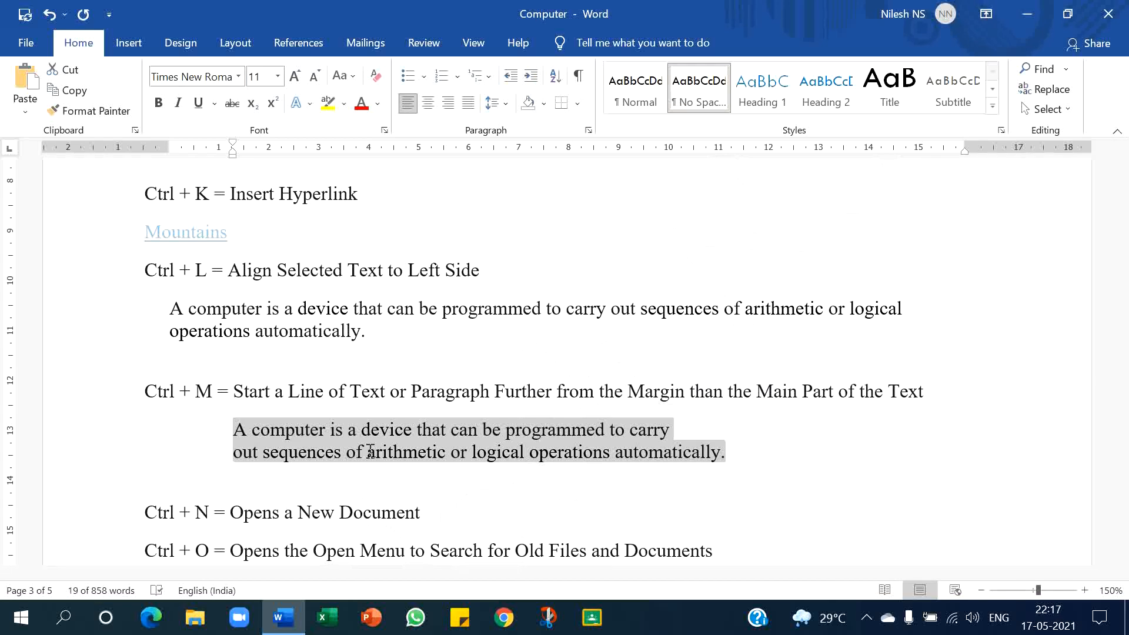
- Open a new blank document
scroll(371, 450, "down", 3)
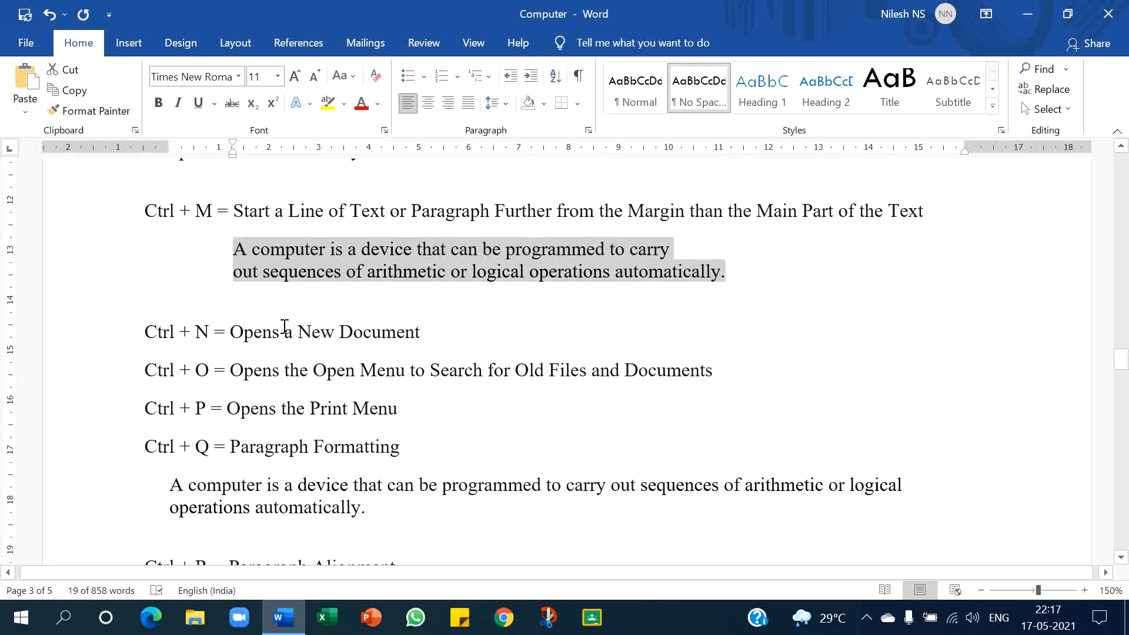
left_click(440, 325)
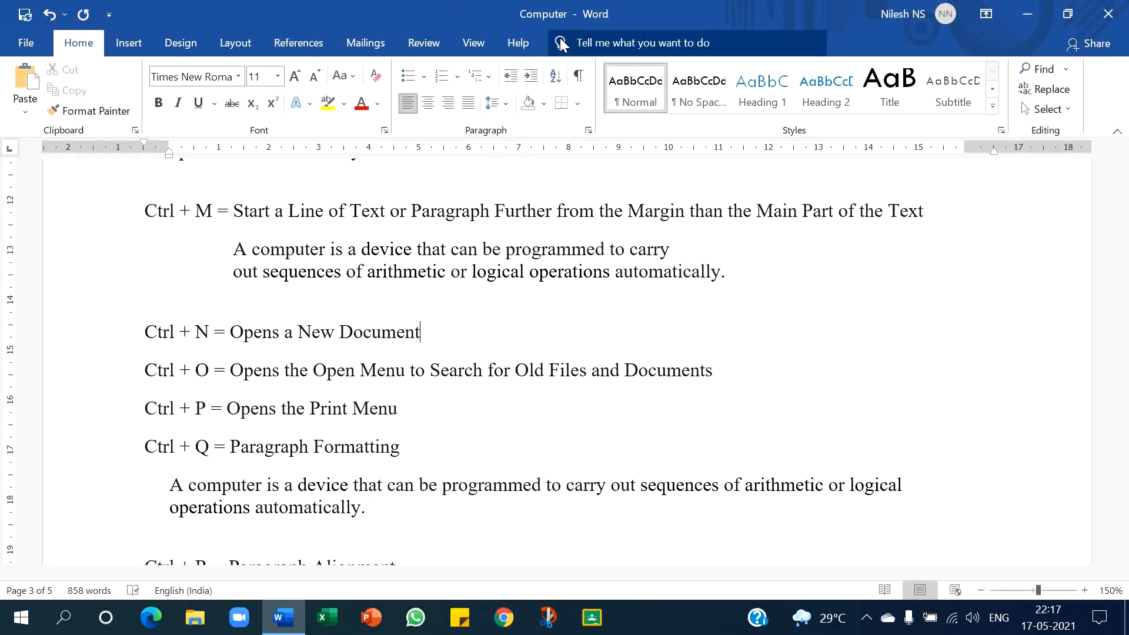
key("ctrl+n")
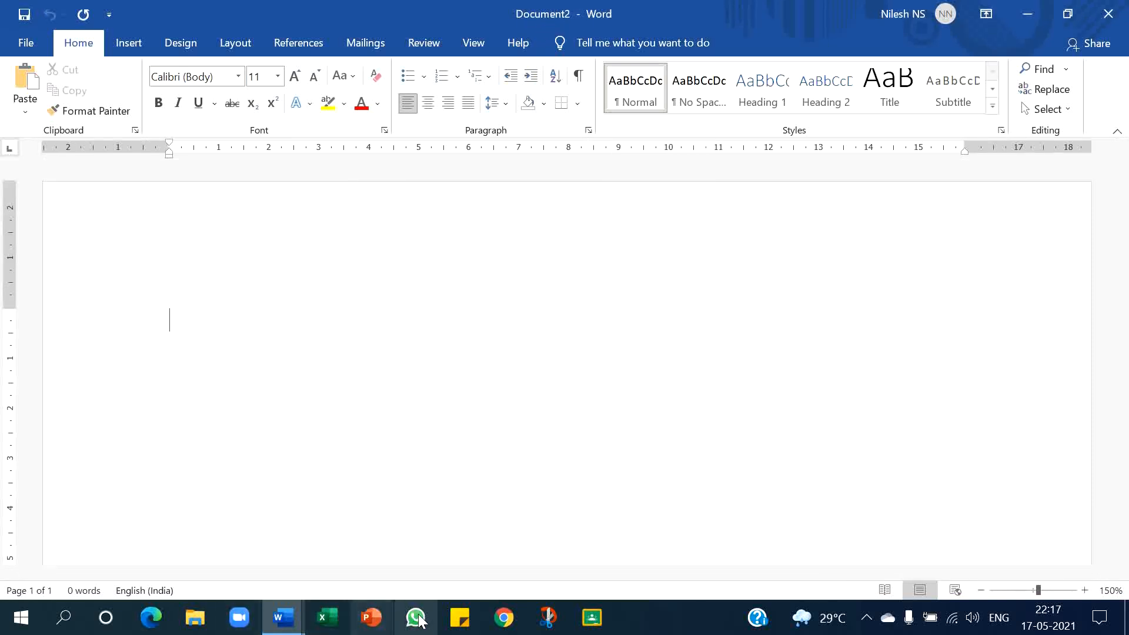
- Switch back to the Computer document, open its print preview, and return to editing
mouse_move(282, 618)
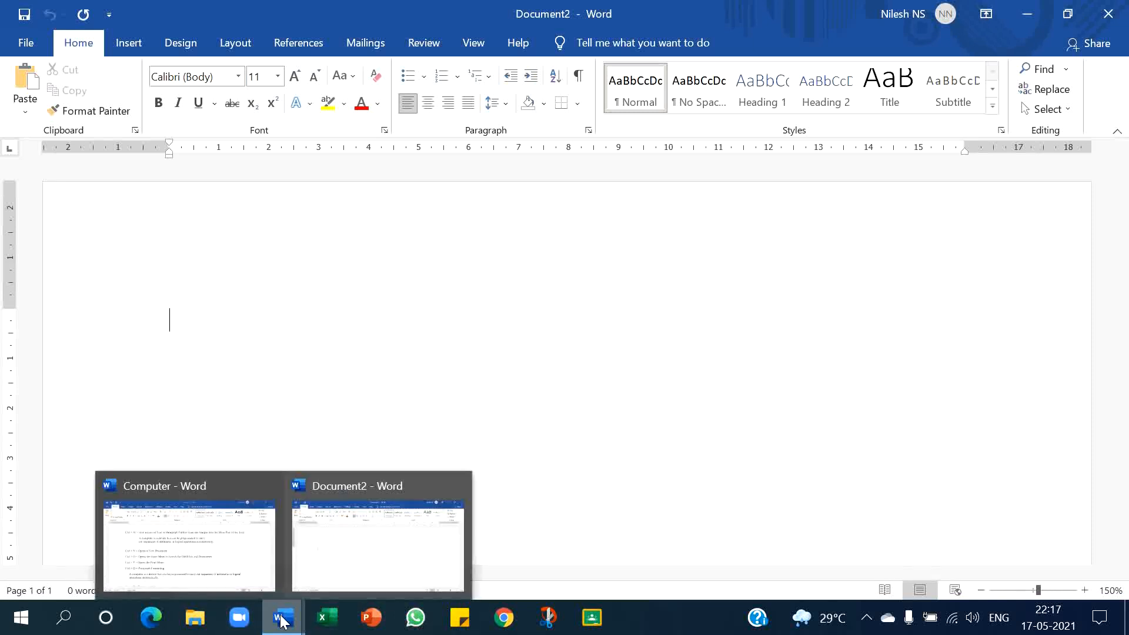
left_click(198, 547)
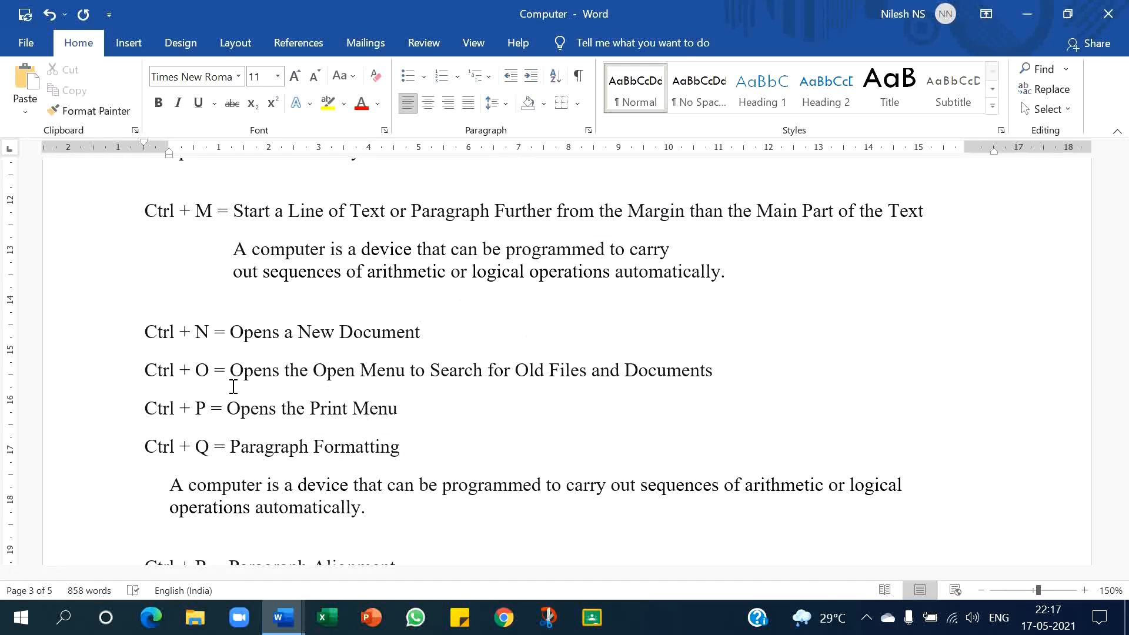
key("ctrl+p")
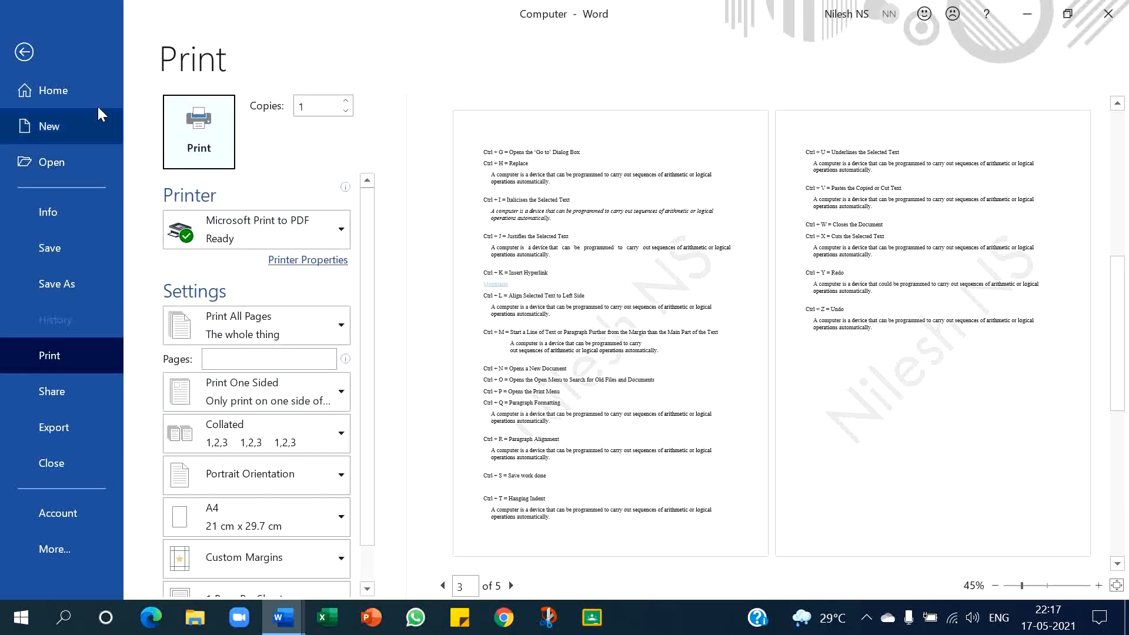
left_click(33, 43)
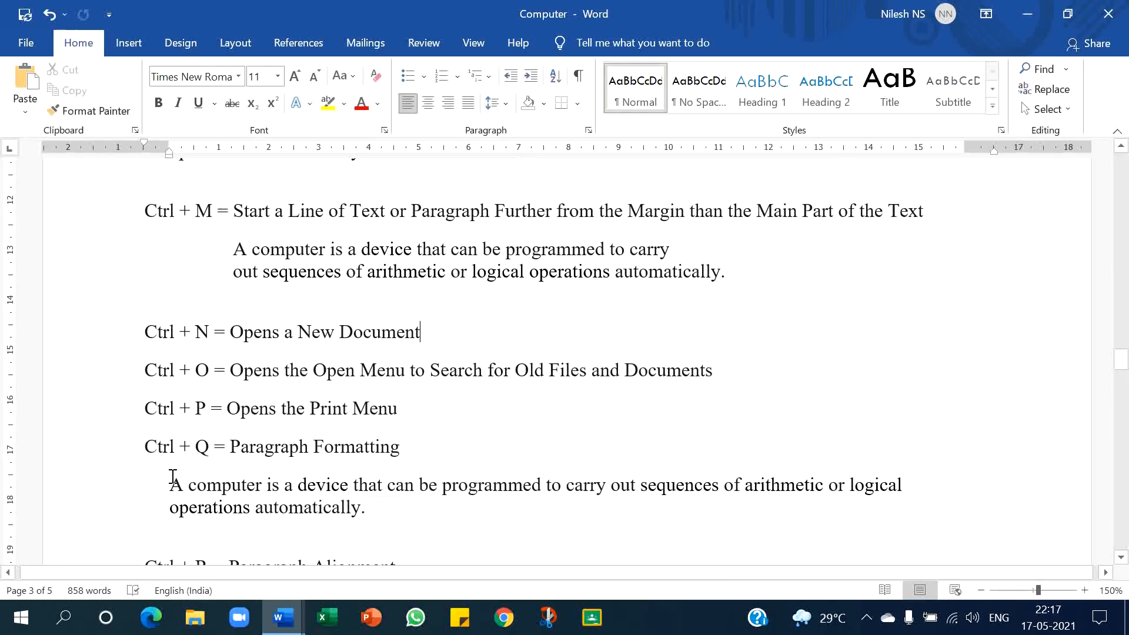
- Center the sample paragraph under the Ctrl + Q line, then reset its paragraph formatting
left_click_drag(174, 482, 378, 509)
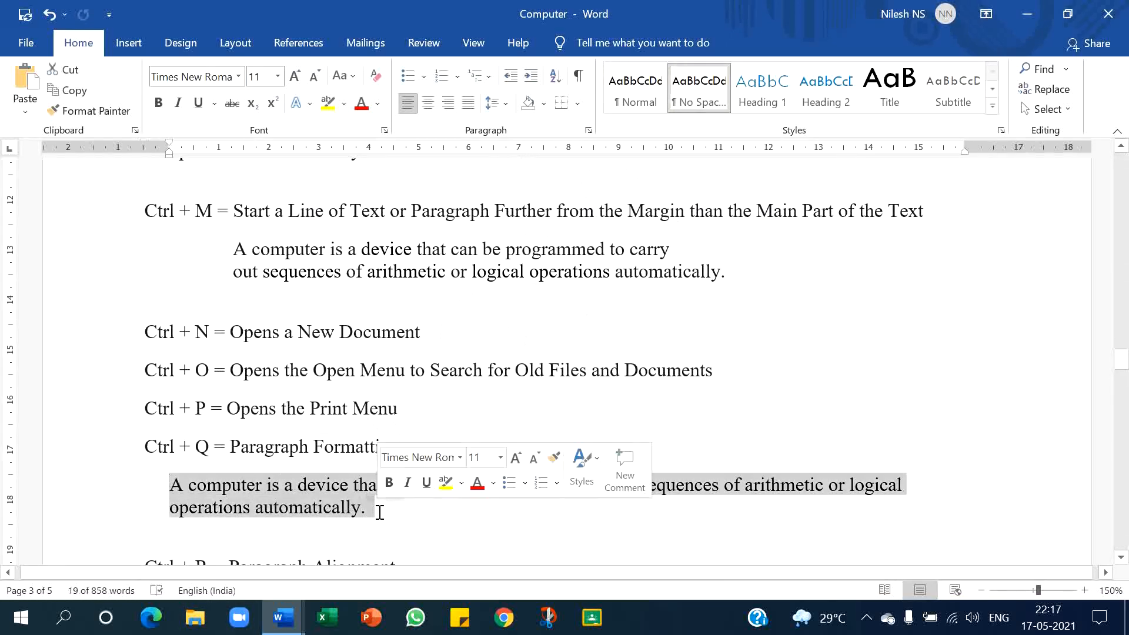
key("ctrl+e")
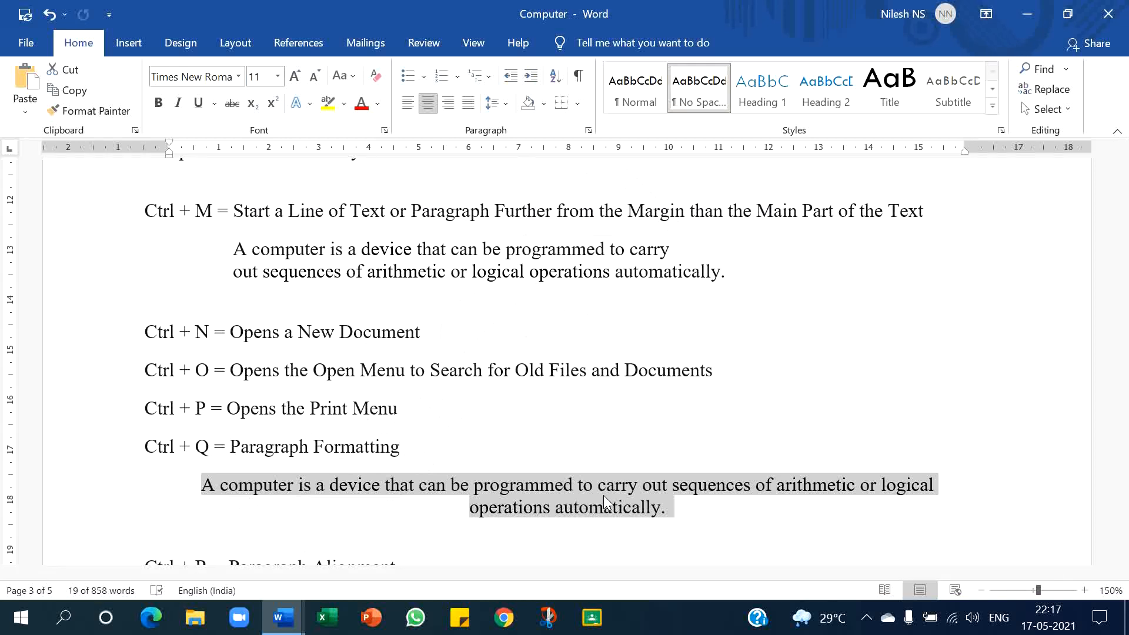
key("ctrl+q")
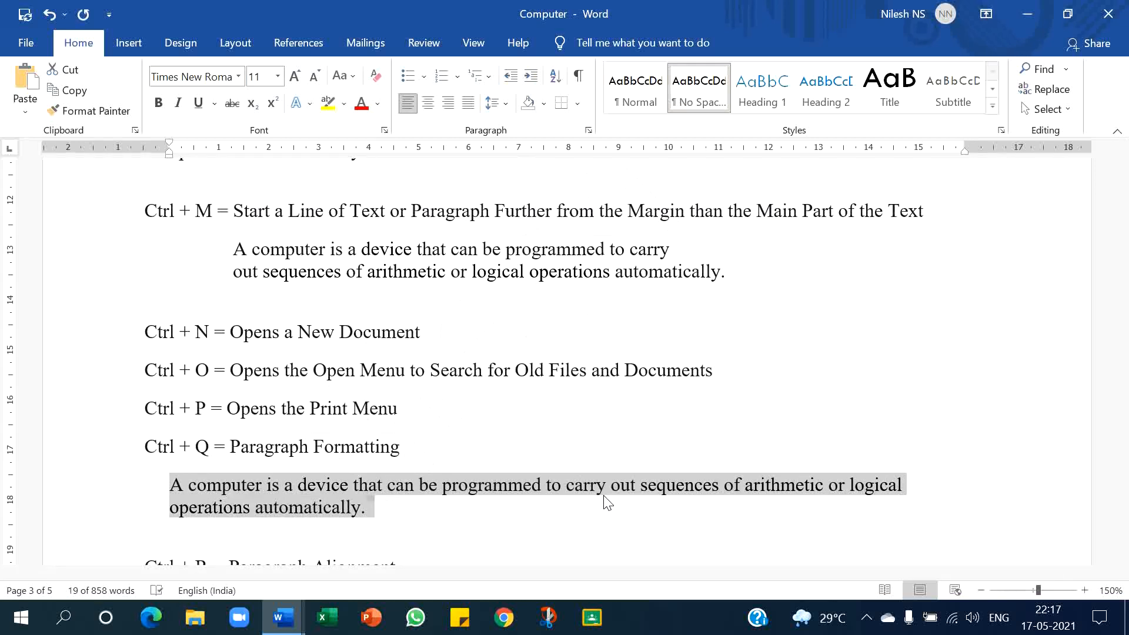
- Right-align the sample paragraph under the Ctrl + R line
scroll(608, 503, "down", 6)
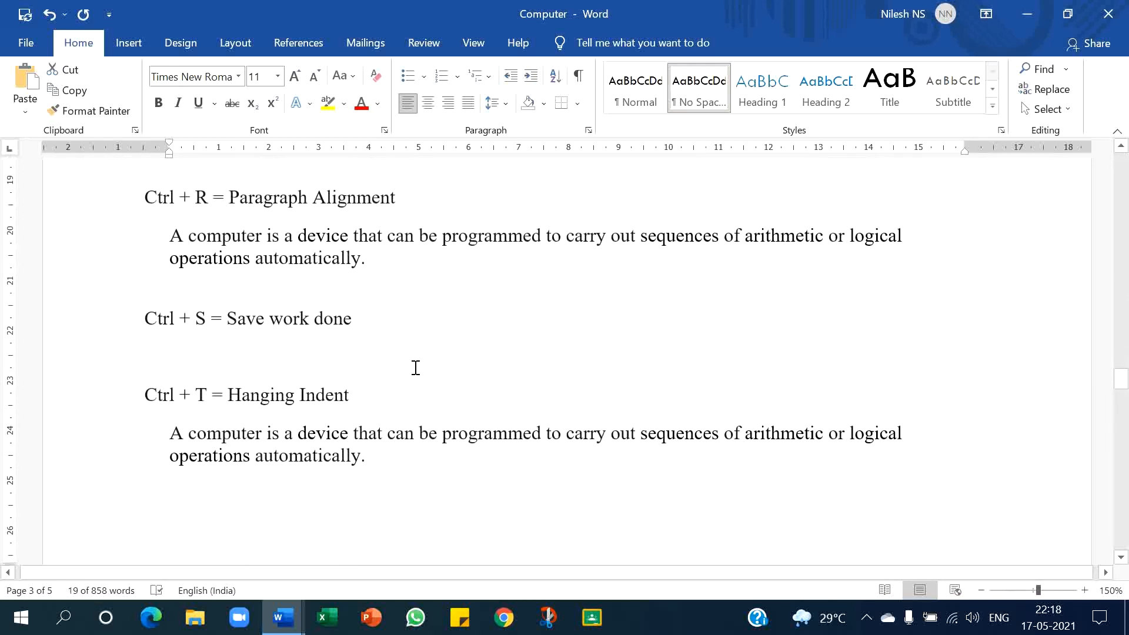
left_click_drag(176, 237, 366, 259)
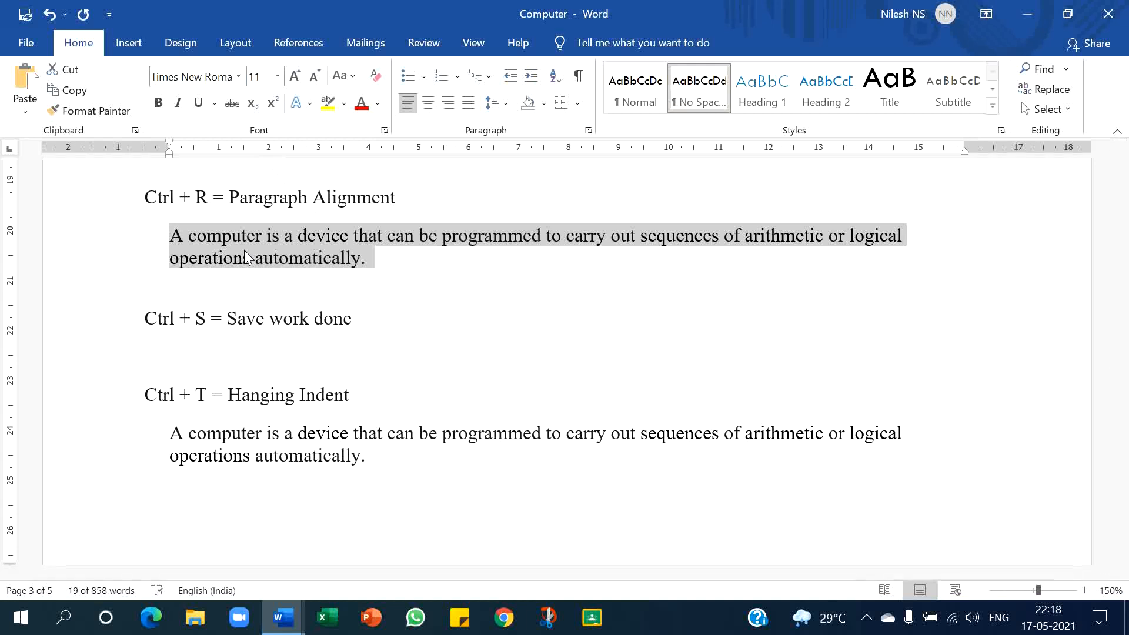
key("ctrl+r")
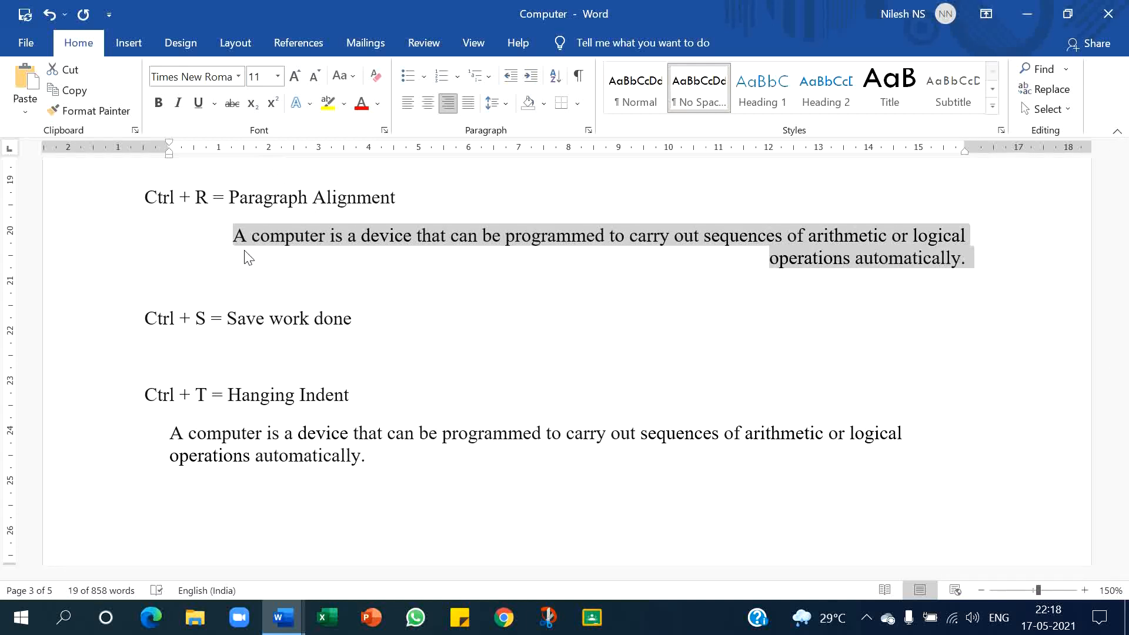
- Switch to the new document and type Computer
scroll(246, 253, "down", 2)
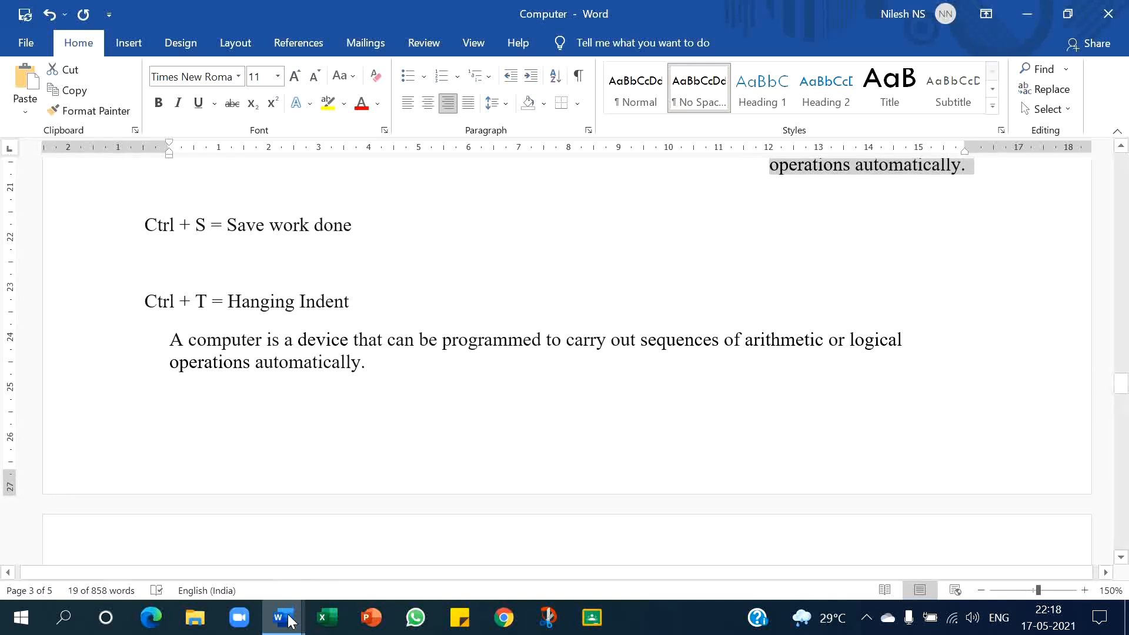
mouse_move(284, 617)
left_click(344, 556)
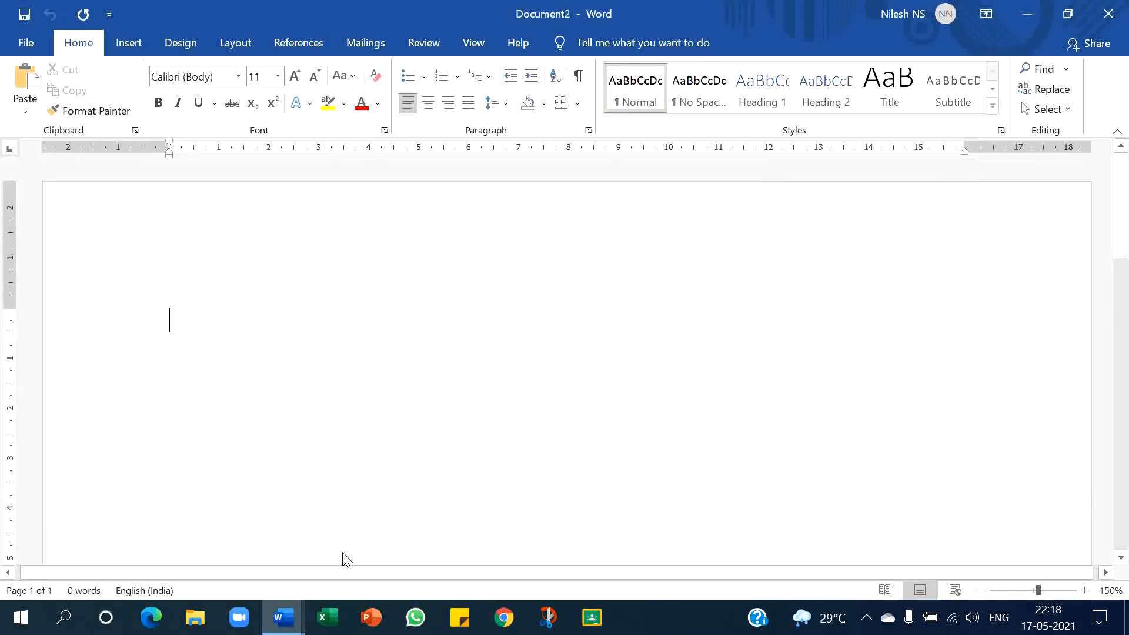
type("Computer")
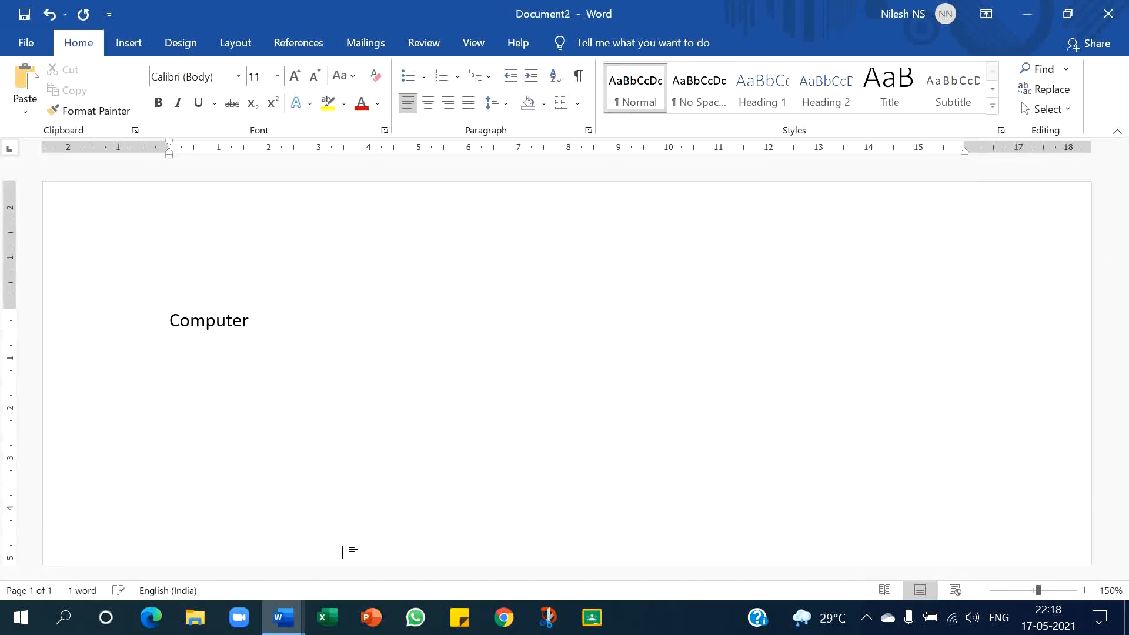
- Open the save dialog for the new document, close it without saving, and switch back to the Computer document
key("ctrl+s")
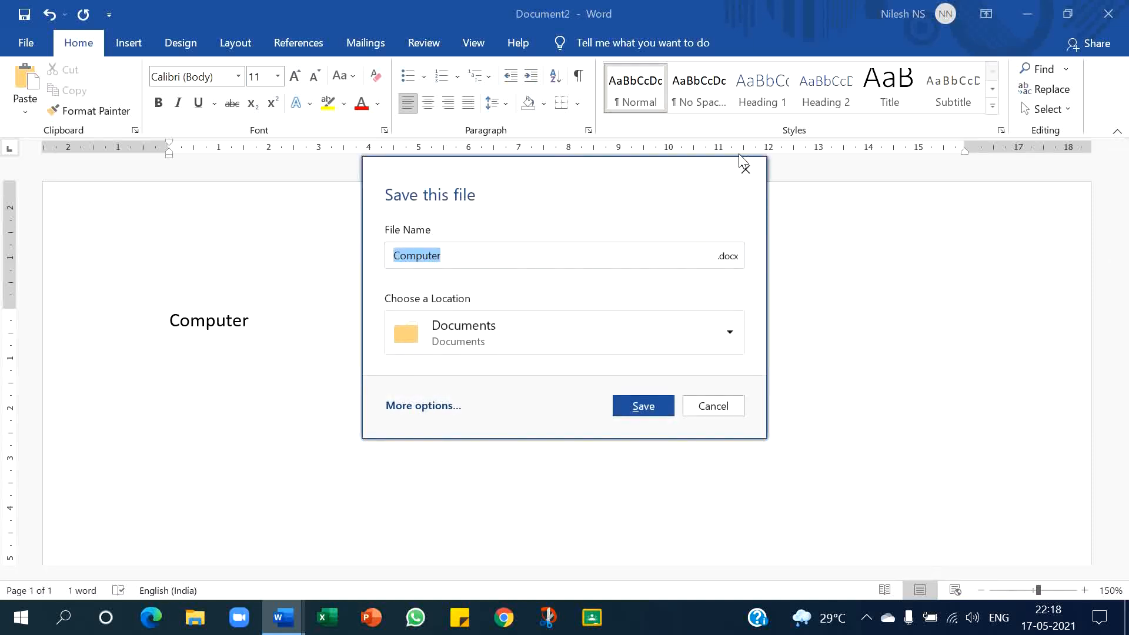
left_click(745, 169)
key("alt+Tab")
key("alt+Tab")
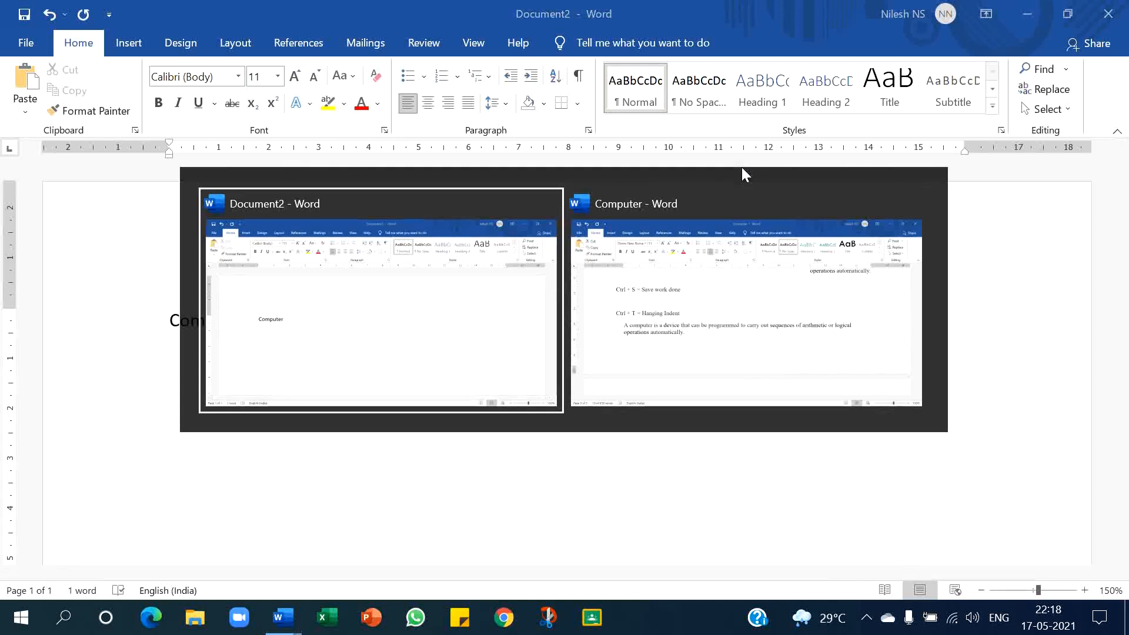
key("alt+Tab")
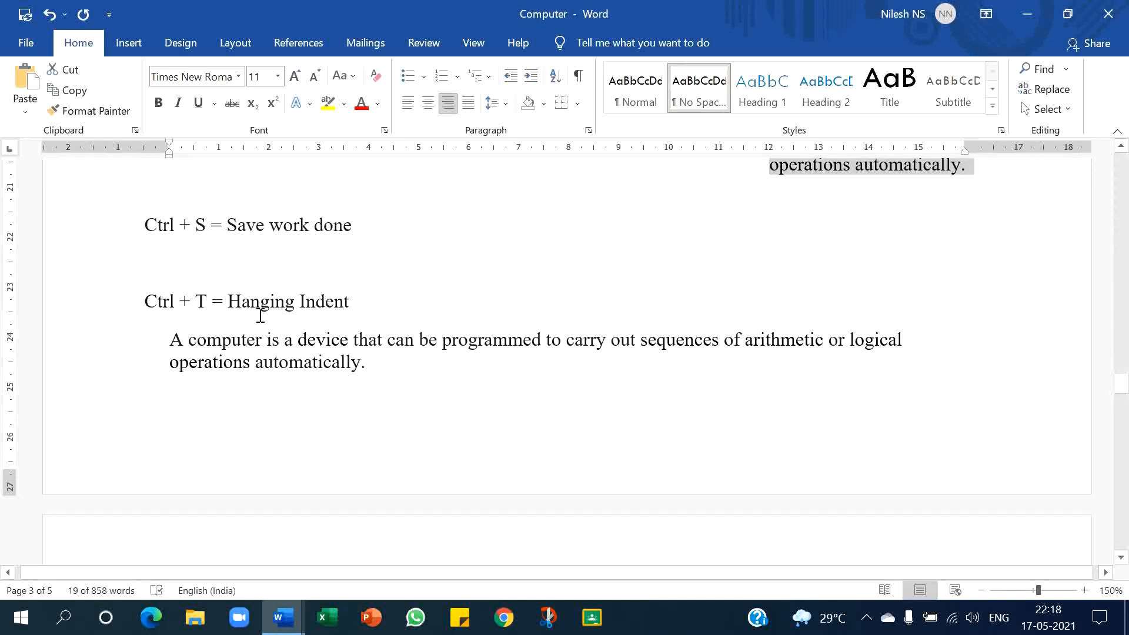
- Apply a hanging indent to the sample paragraph under the Ctrl + T line
scroll(260, 318, "down", 3)
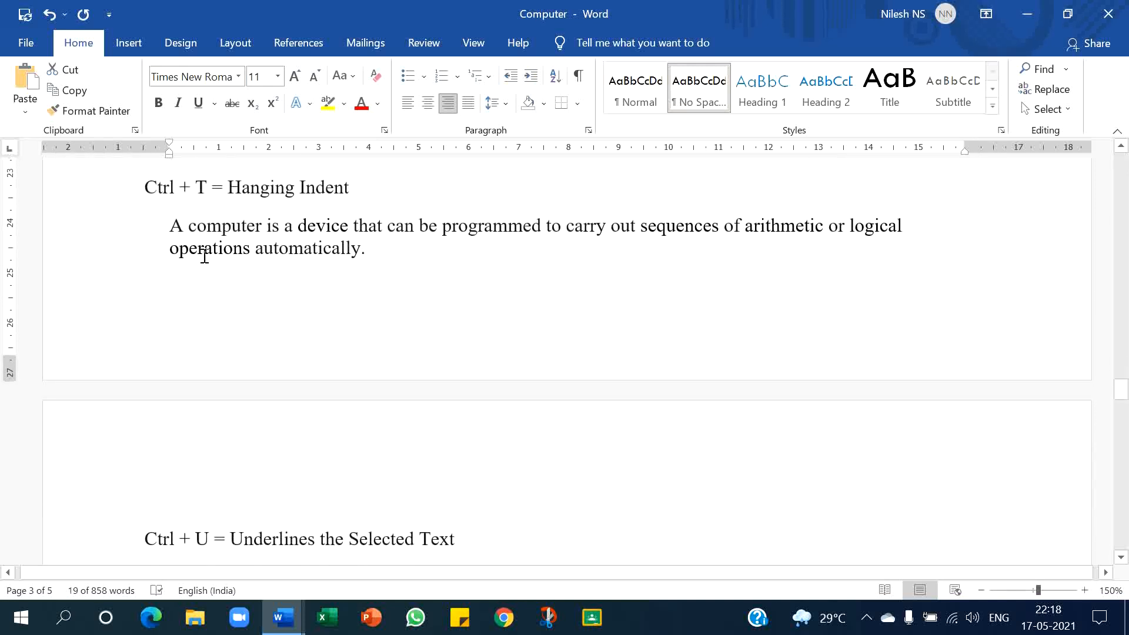
left_click_drag(166, 226, 372, 258)
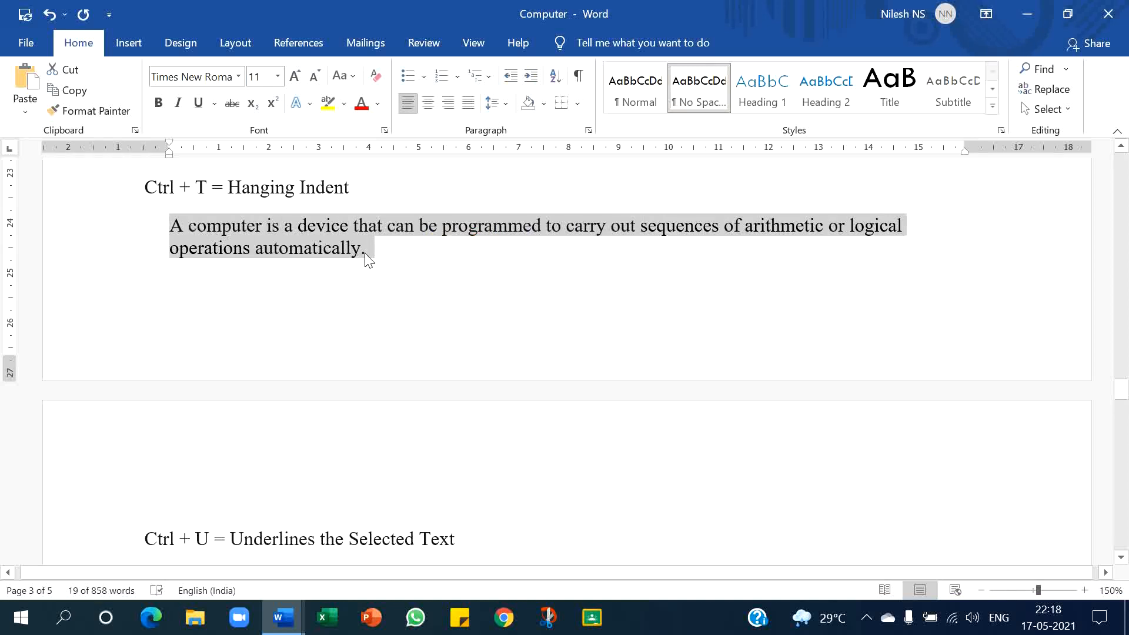
key("ctrl+t")
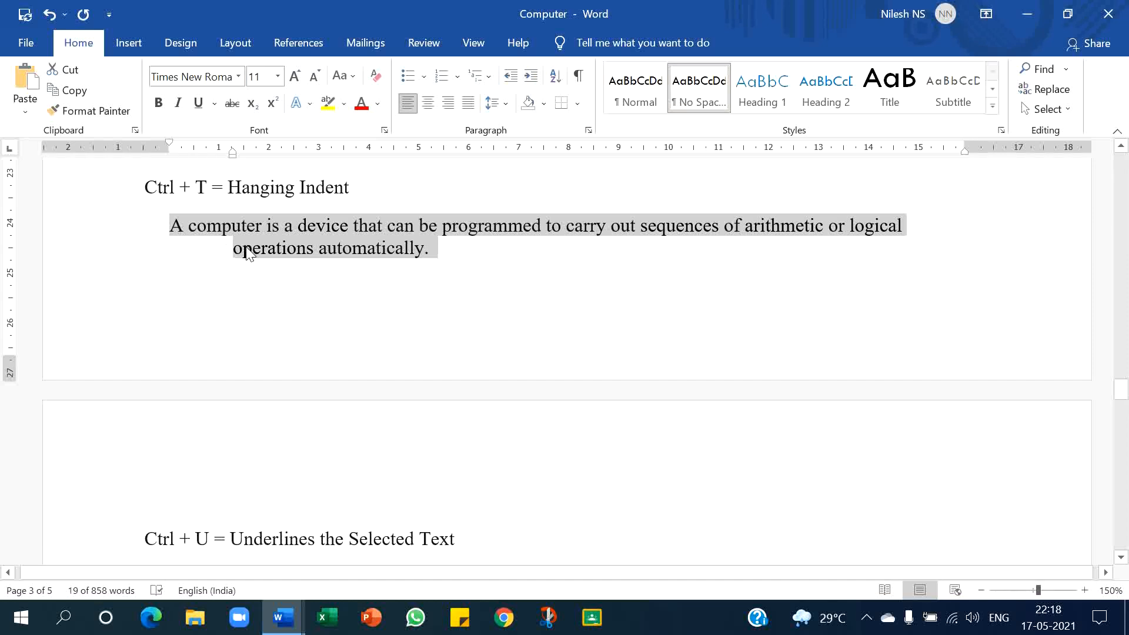
- Underline the sample paragraph under the Ctrl + U line
scroll(247, 253, "down", 6)
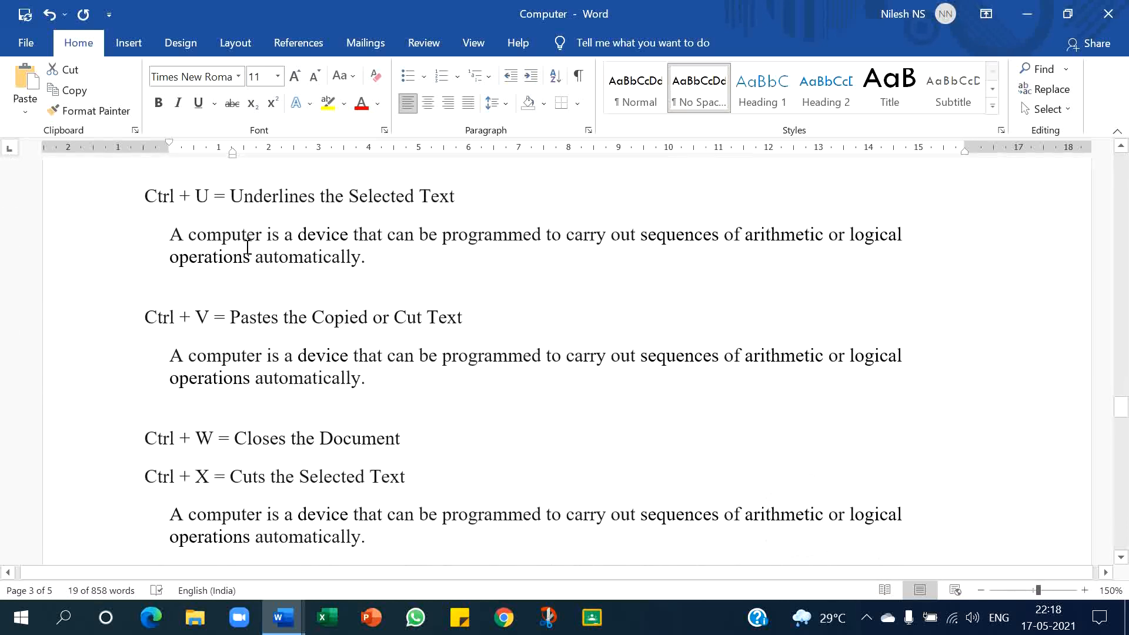
scroll(247, 249, "up", 1)
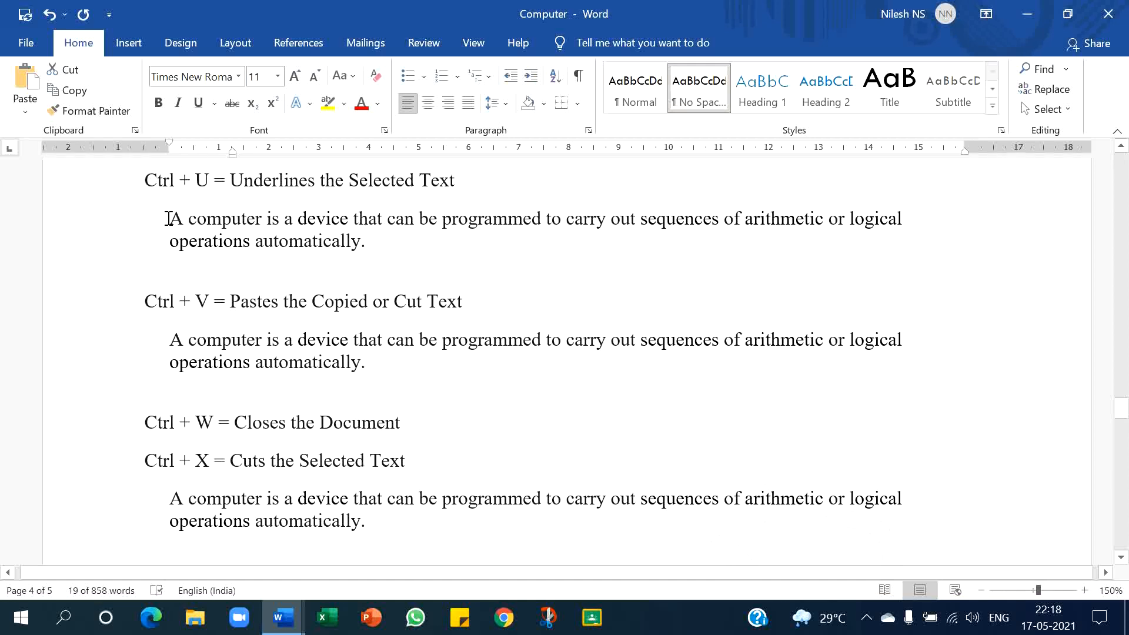
left_click_drag(167, 219, 370, 243)
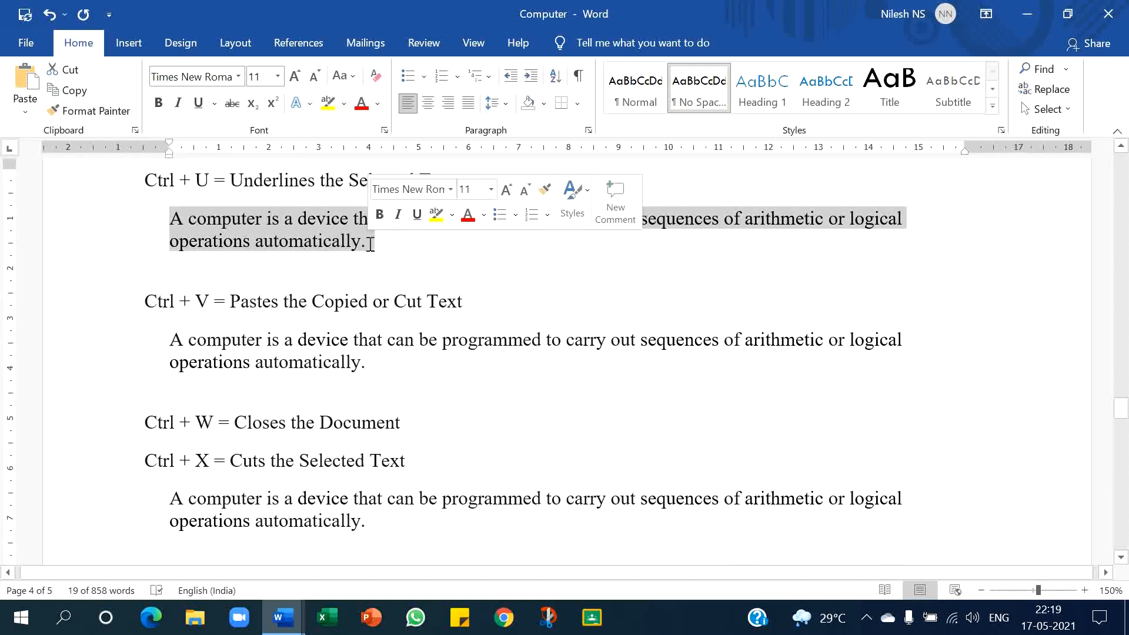
key("ctrl+u")
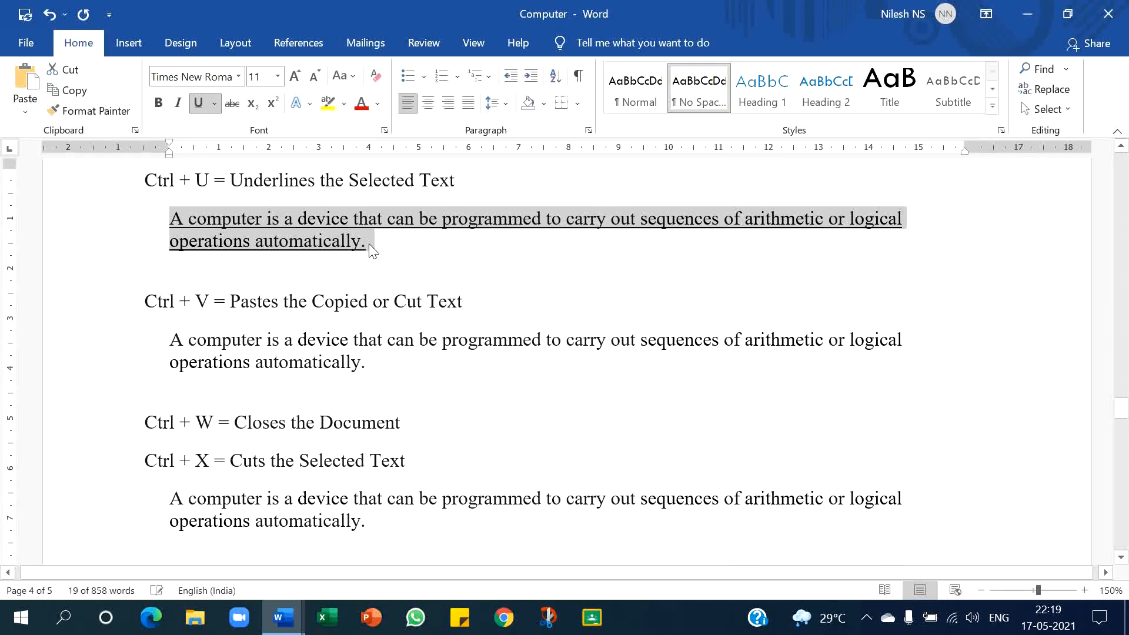
left_click(372, 250)
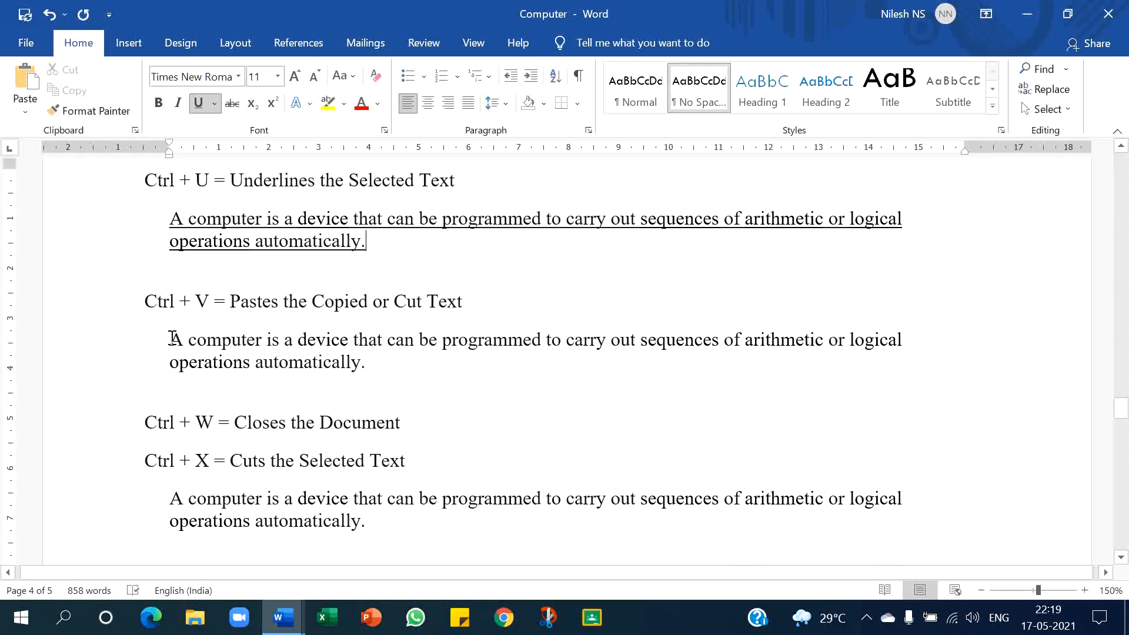
- Paste a copy of the sample paragraph on a new line below the paragraph under the Ctrl + V line
left_click_drag(171, 338, 368, 365)
key("ctrl+c")
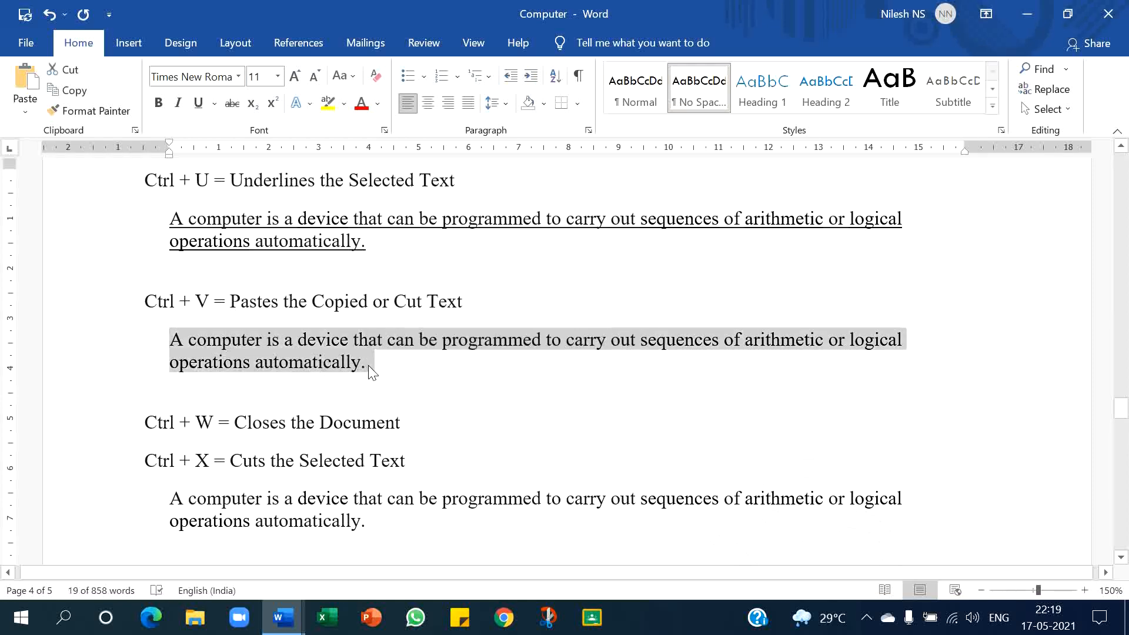
left_click(369, 364)
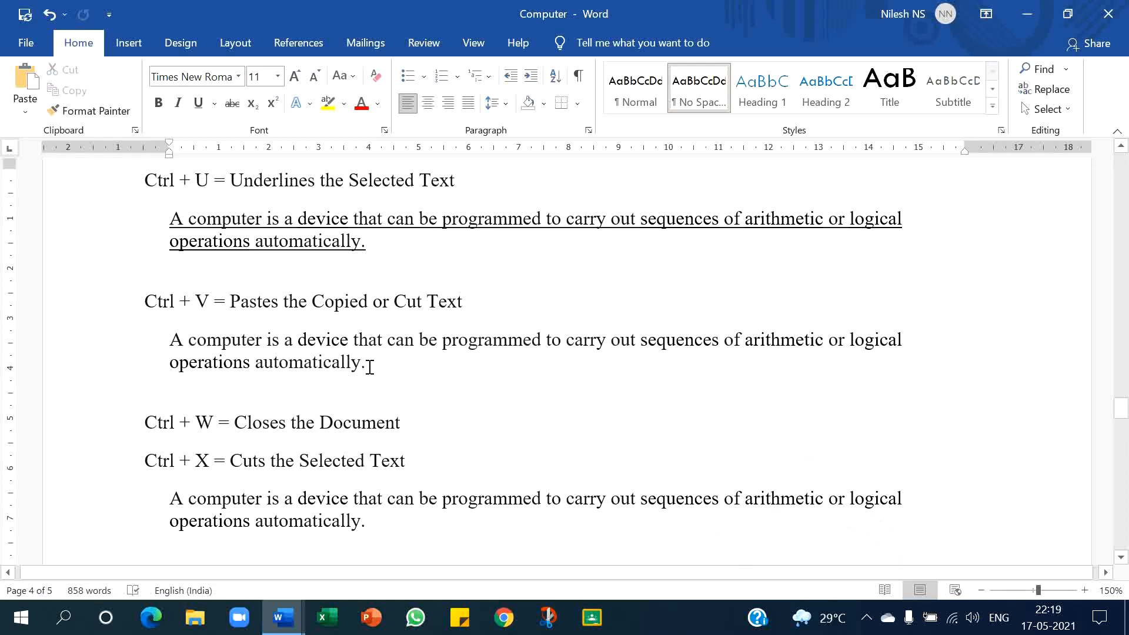
key("Return")
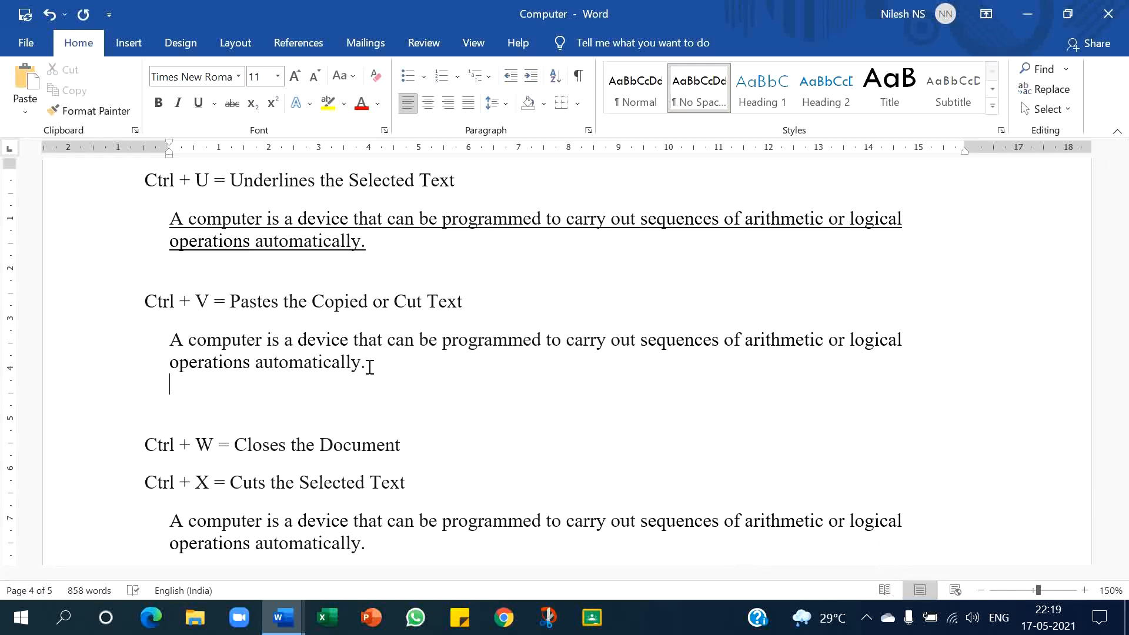
key("ctrl+v")
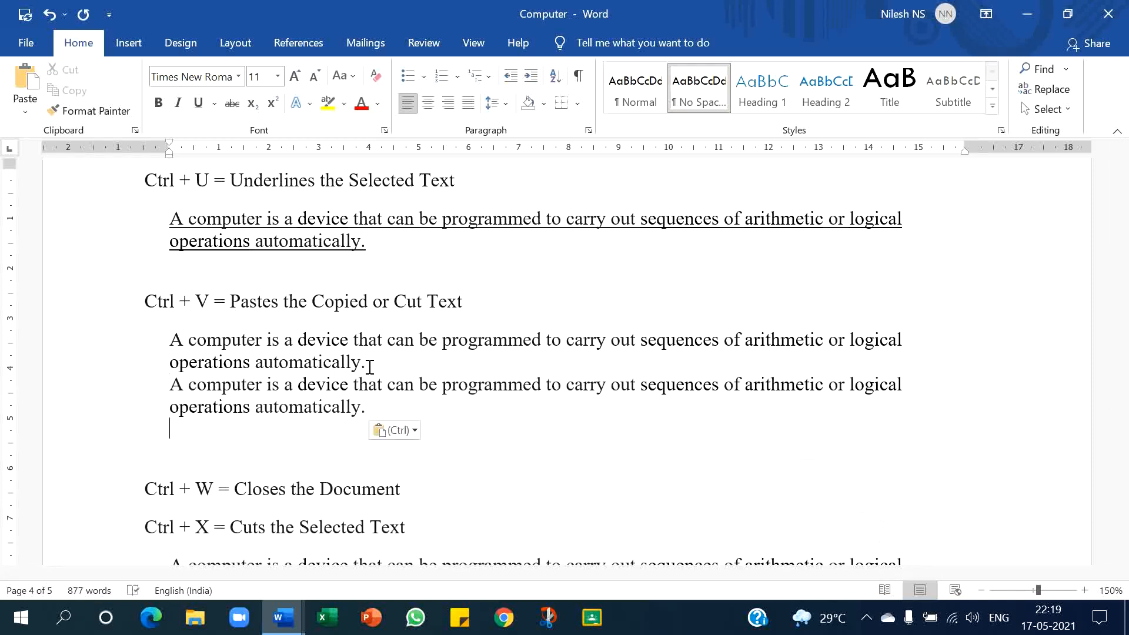
- Switch to the other open document and close it without saving
scroll(370, 367, "down", 3)
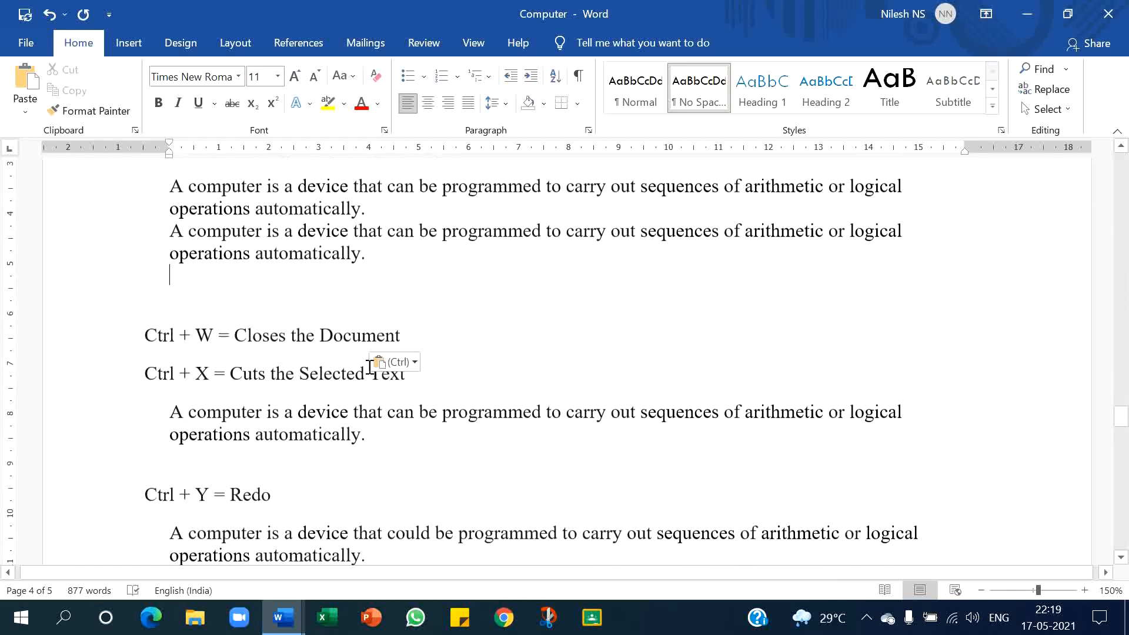
scroll(370, 367, "down", 2)
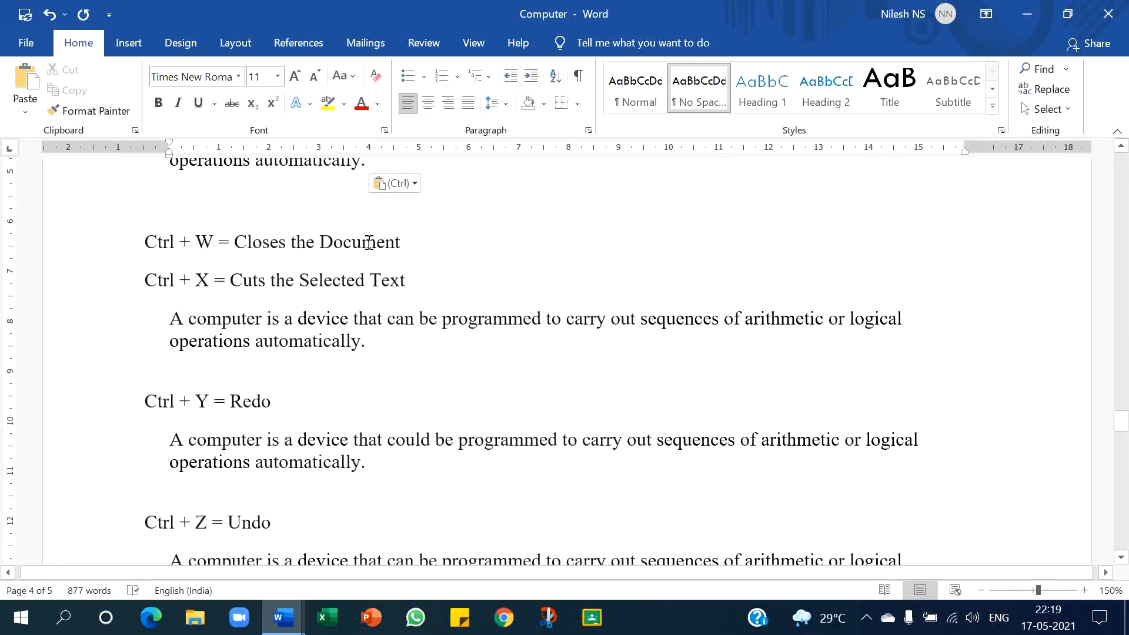
key("alt+Tab")
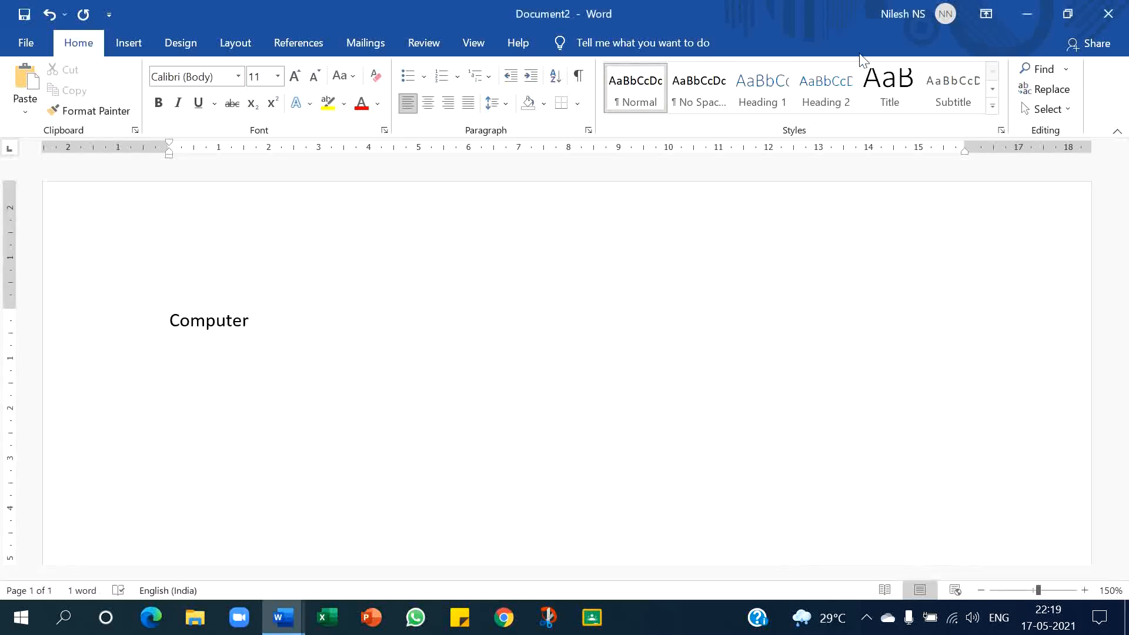
key("ctrl+w")
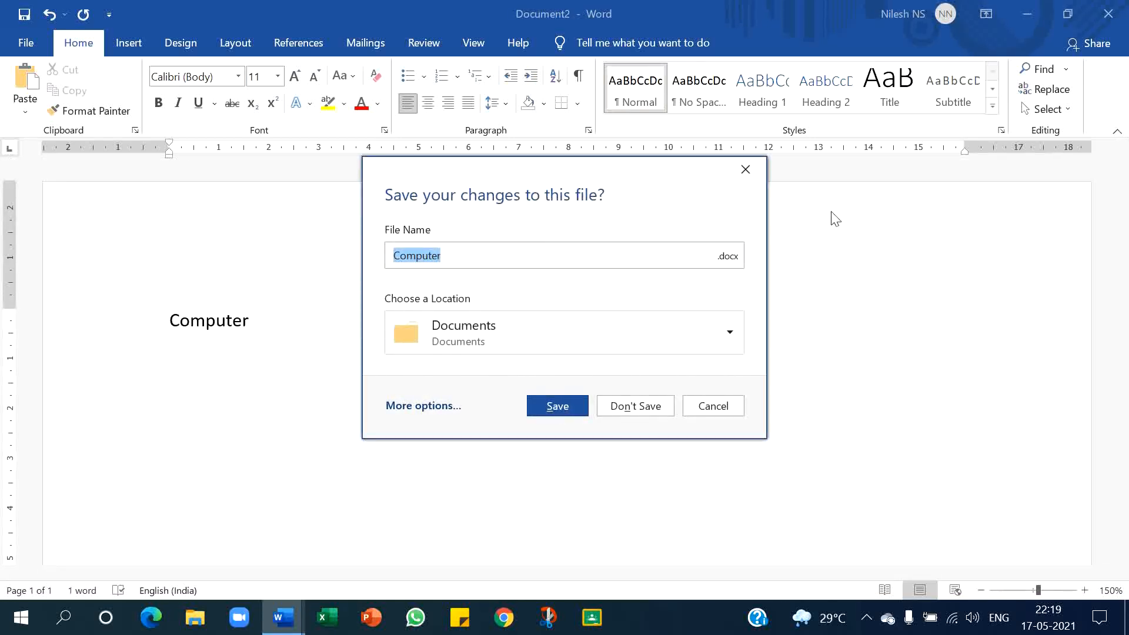
left_click(639, 411)
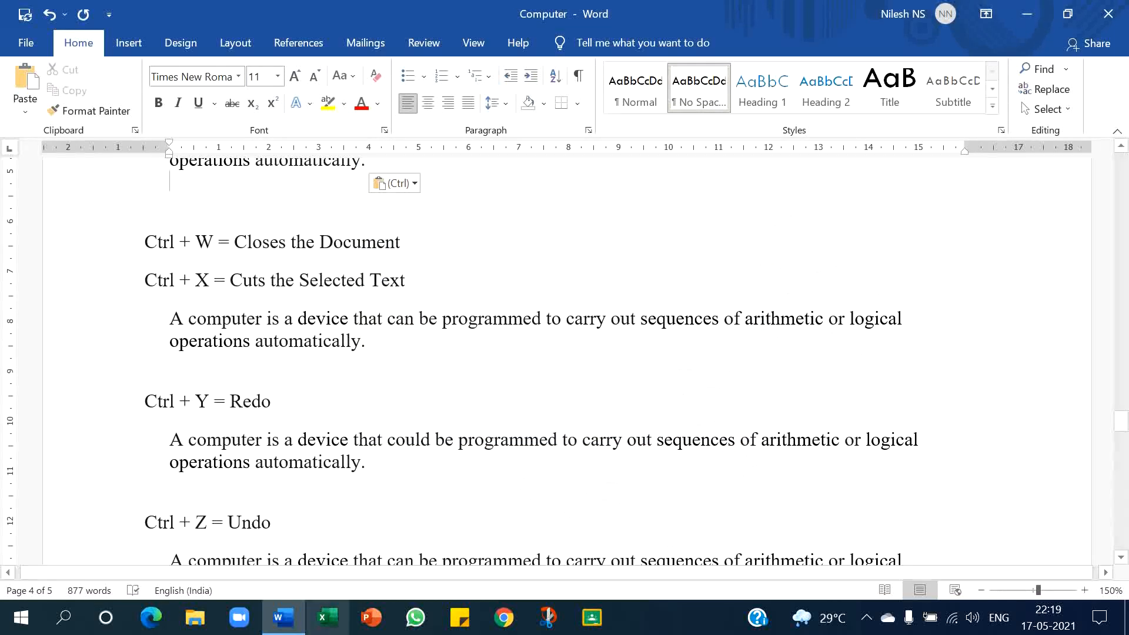
- Cut the sample paragraph under the Ctrl + X line
mouse_move(300, 628)
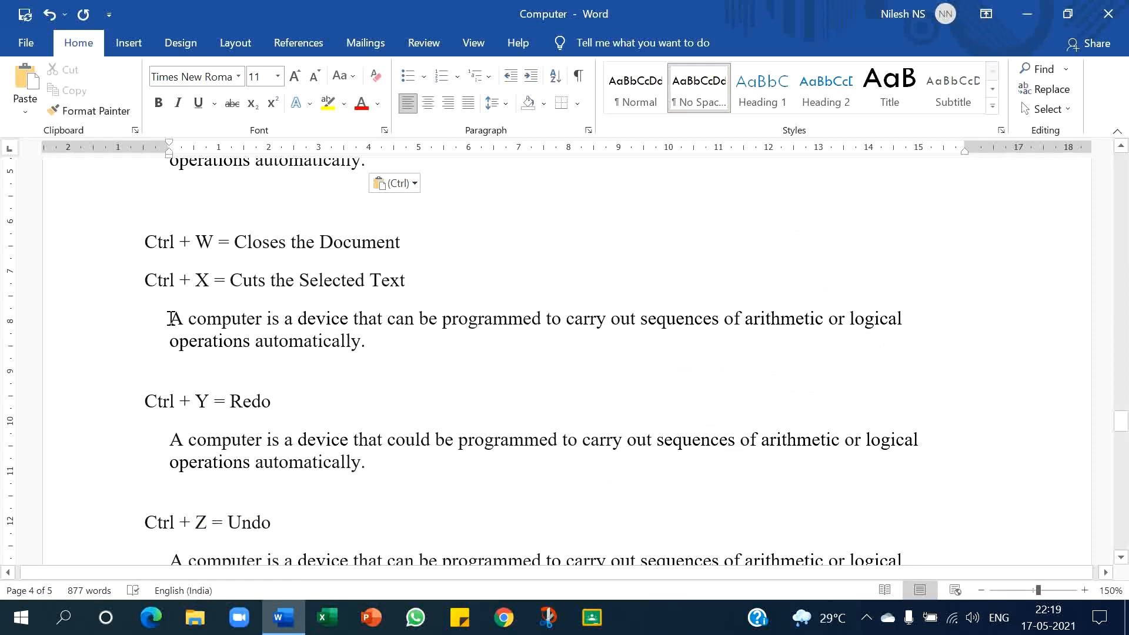
left_click_drag(169, 318, 371, 342)
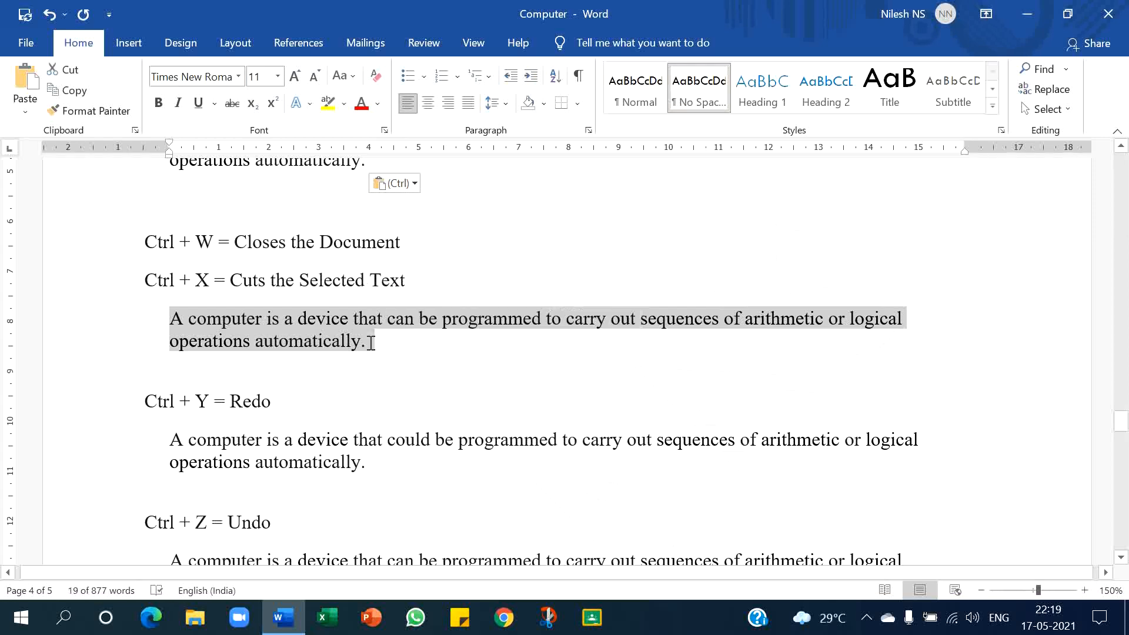
key("ctrl+x")
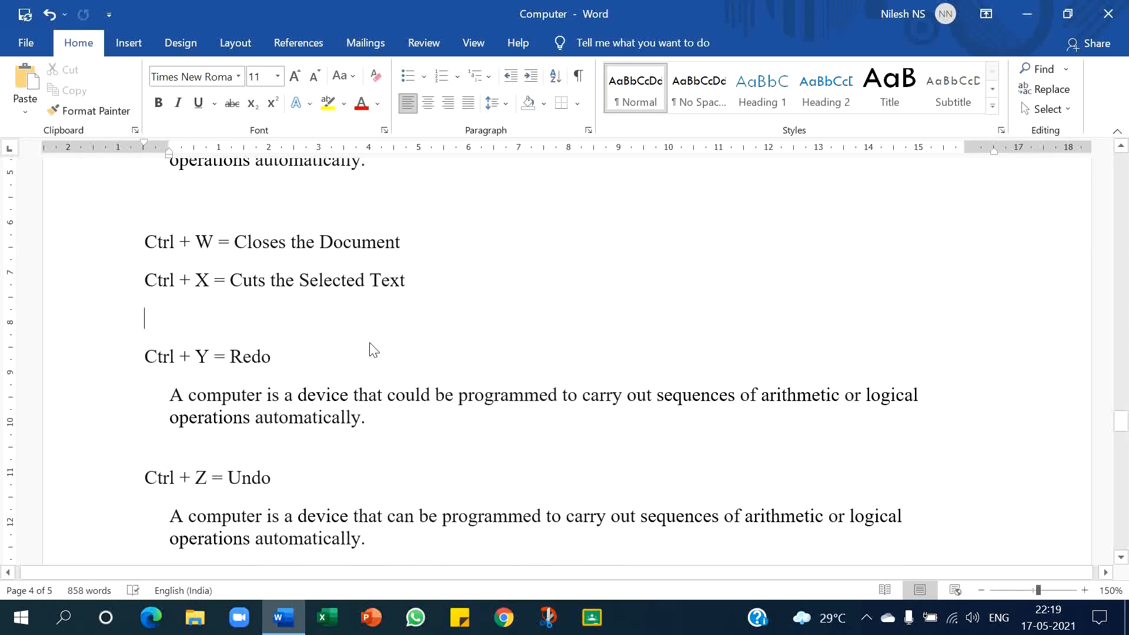
- Paste the cut paragraph on the empty line below the two paragraphs under the Ctrl + V line
scroll(371, 349, "up", 1)
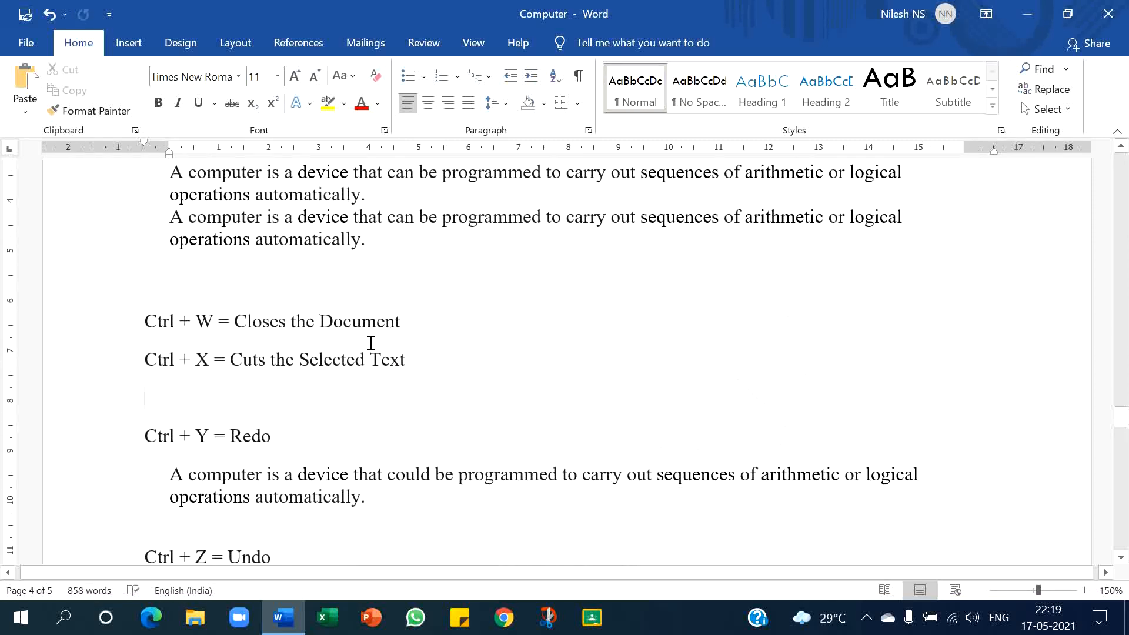
left_click(323, 264)
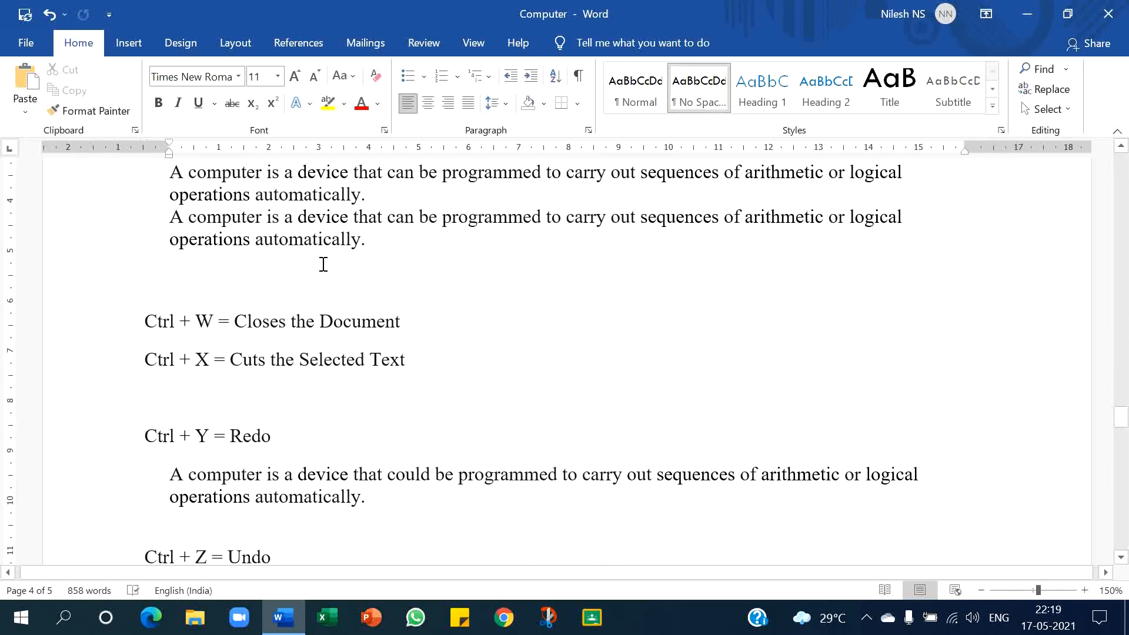
scroll(323, 264, "up", 1)
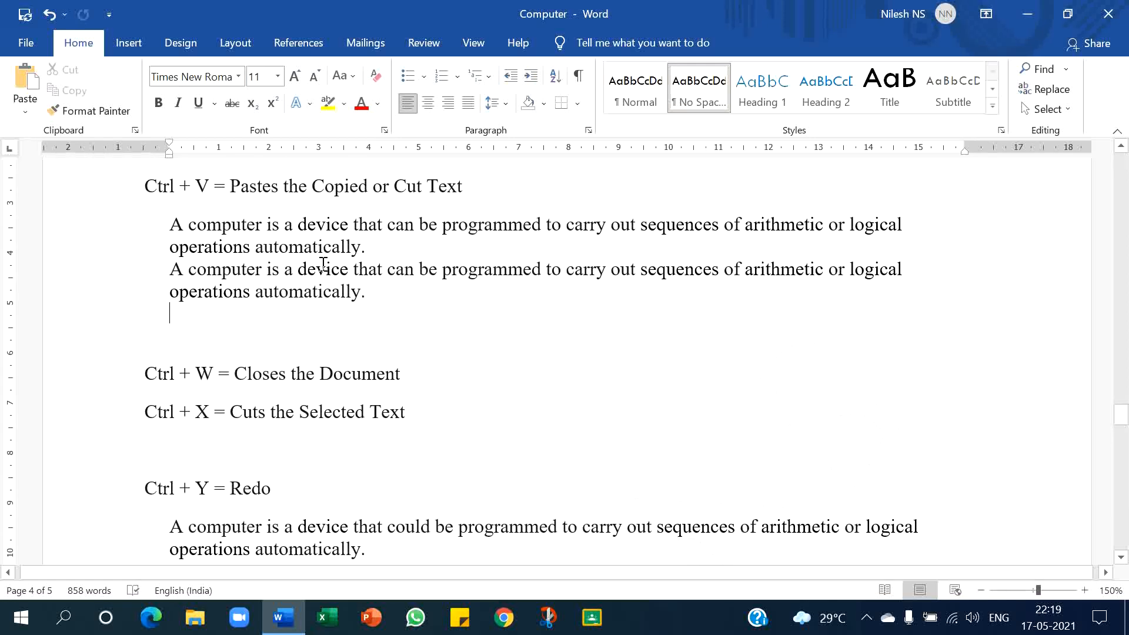
key("ctrl+v")
- Delete three letters inside 'programmed' in the paragraph under the Ctrl + Y line, then undo the three deletions
scroll(323, 264, "down", 3)
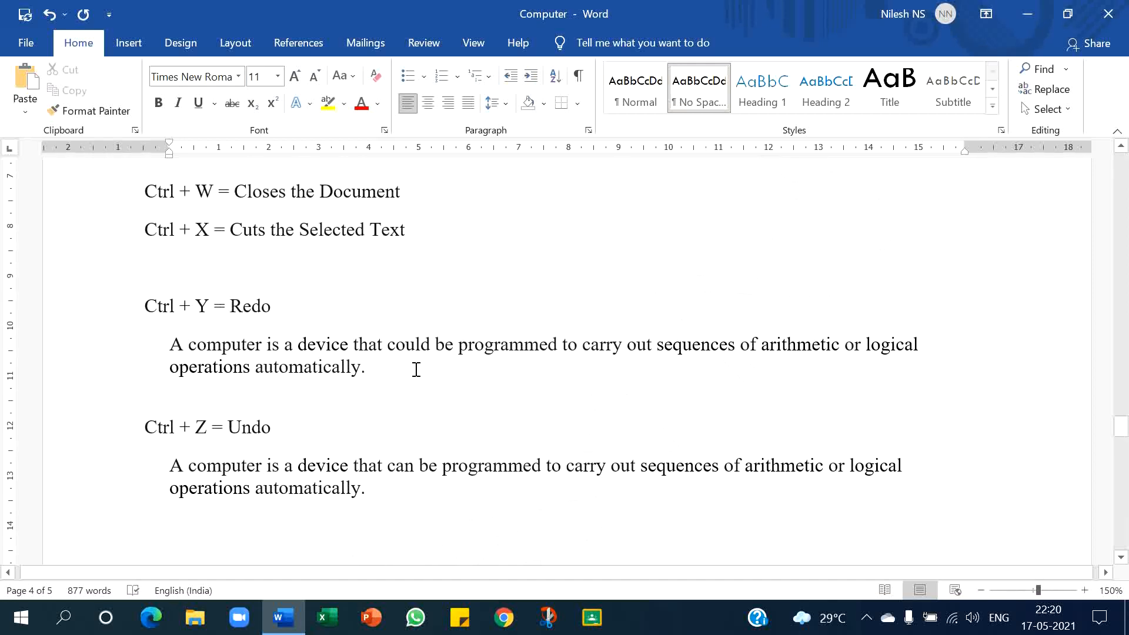
left_click(508, 351)
key("BackSpace")
key("BackSpace")
key("BackSpace")
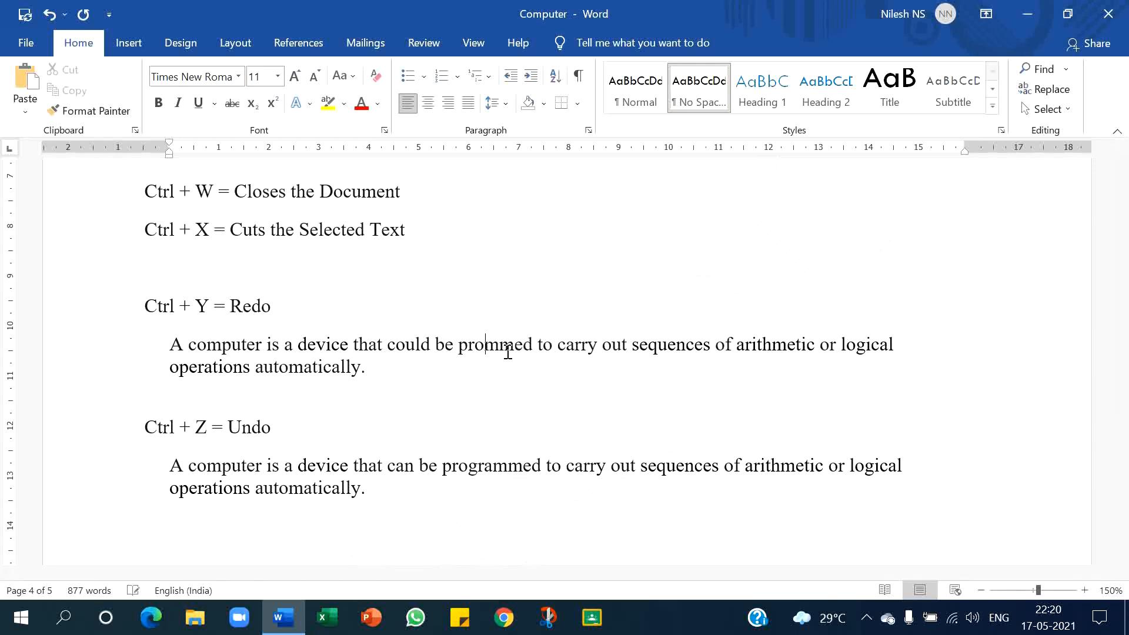
key("ctrl+z")
key("ctrl+z")
key("ctrl+z")
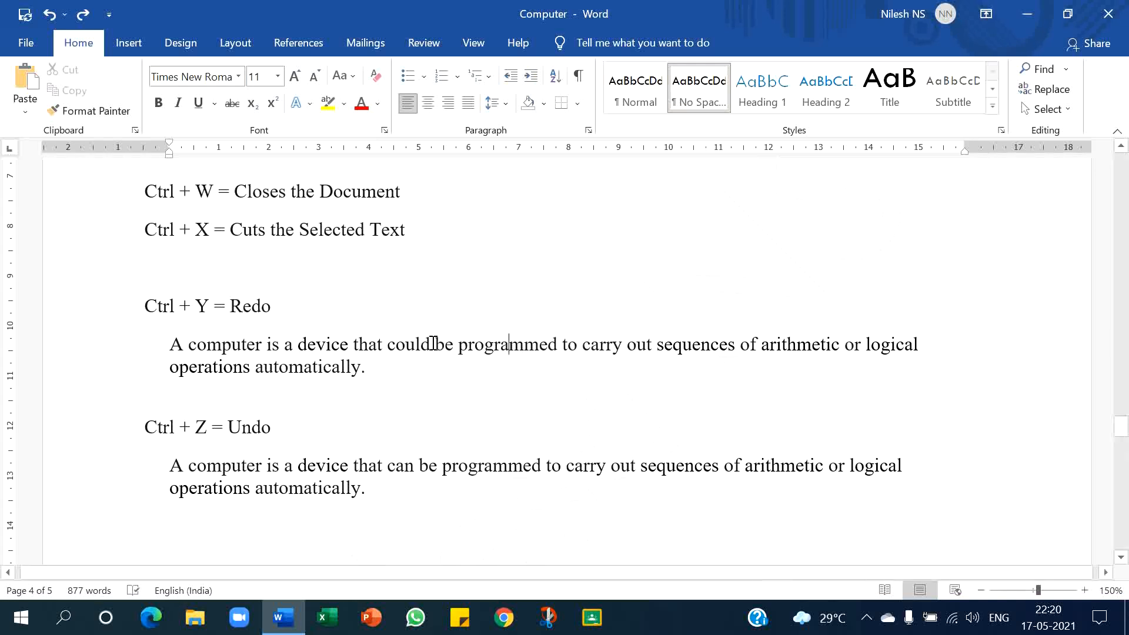
- Replace 'could' with 'can' in the paragraph under the Ctrl + Y line, then undo and redo the replacement
double_click(401, 343)
type("an")
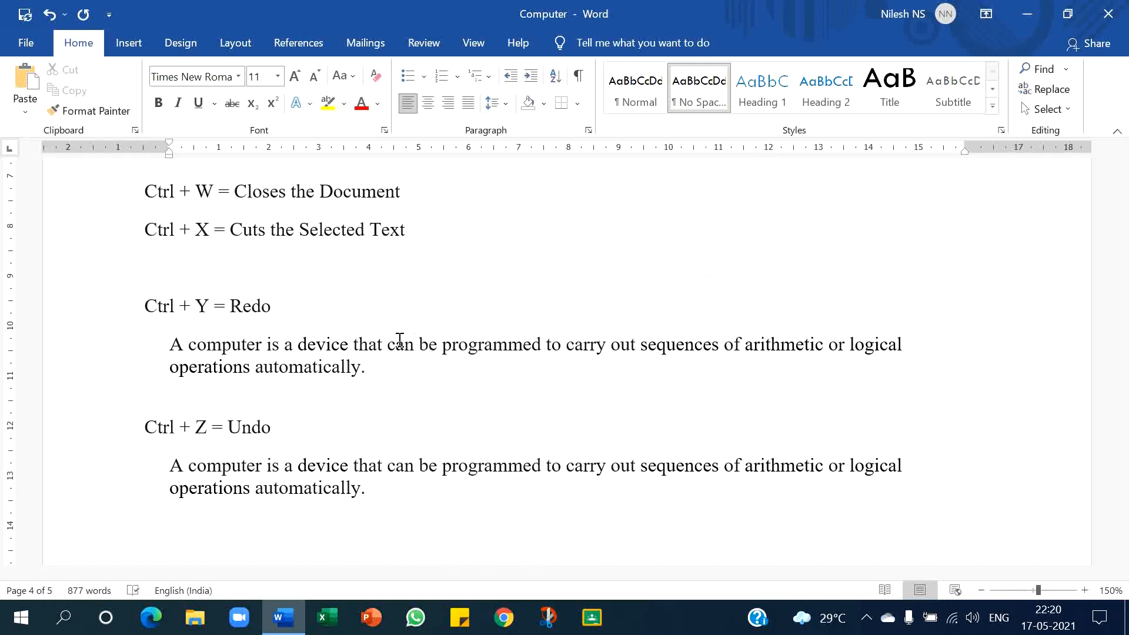
key("ctrl+z")
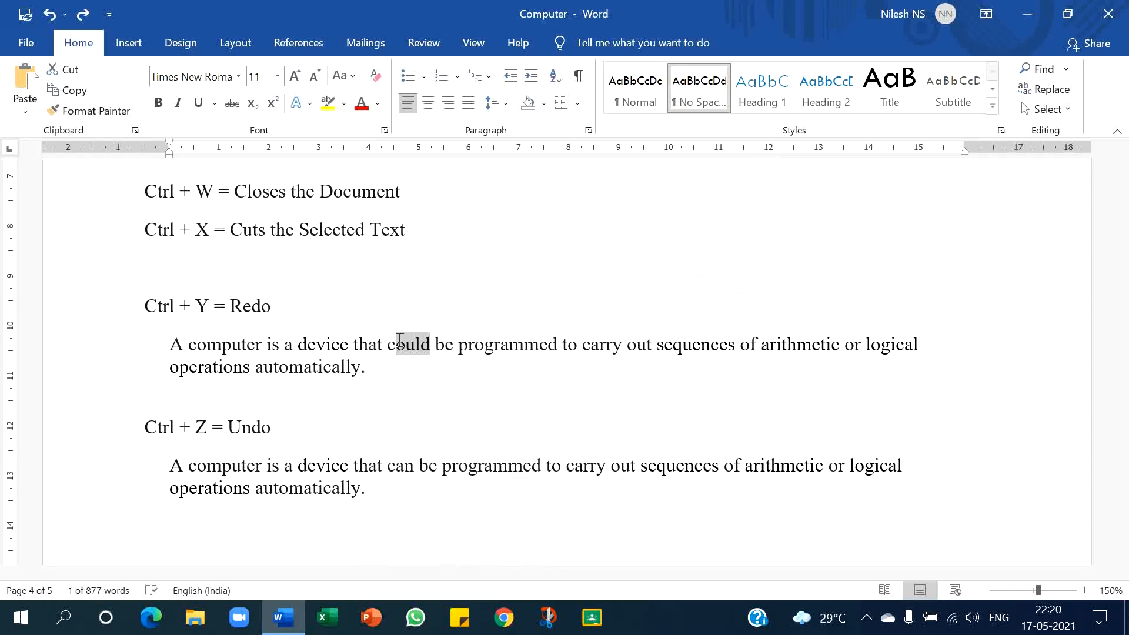
key("ctrl+y")
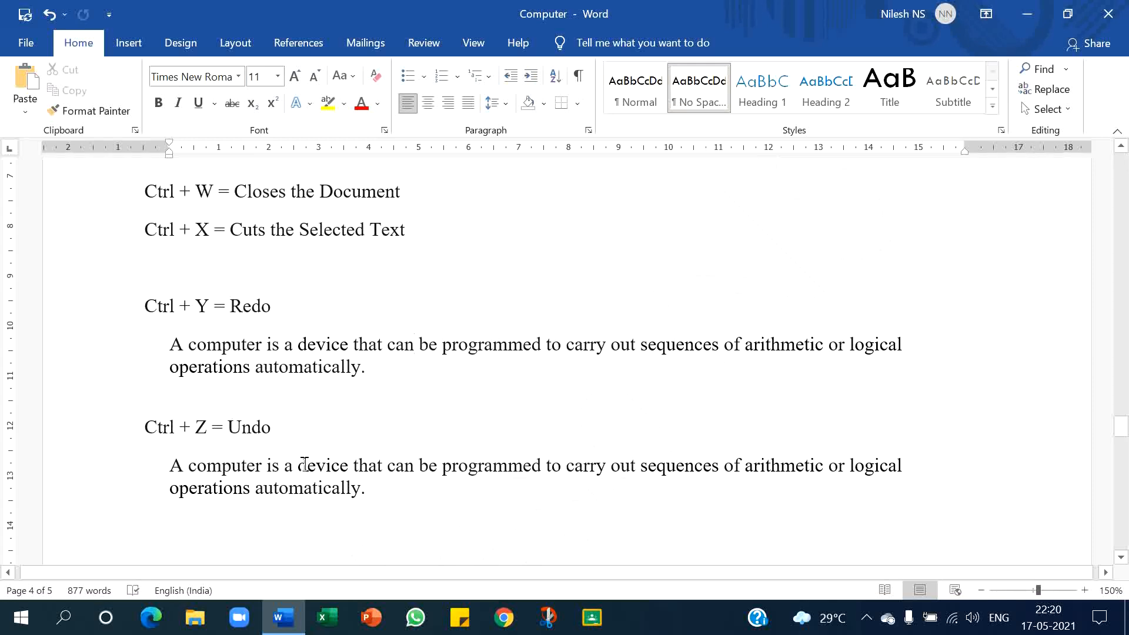
- Insert 'uetr' inside the word 'computer' under the Ctrl + Z line, then undo the typing
left_click(240, 468)
type("uetr")
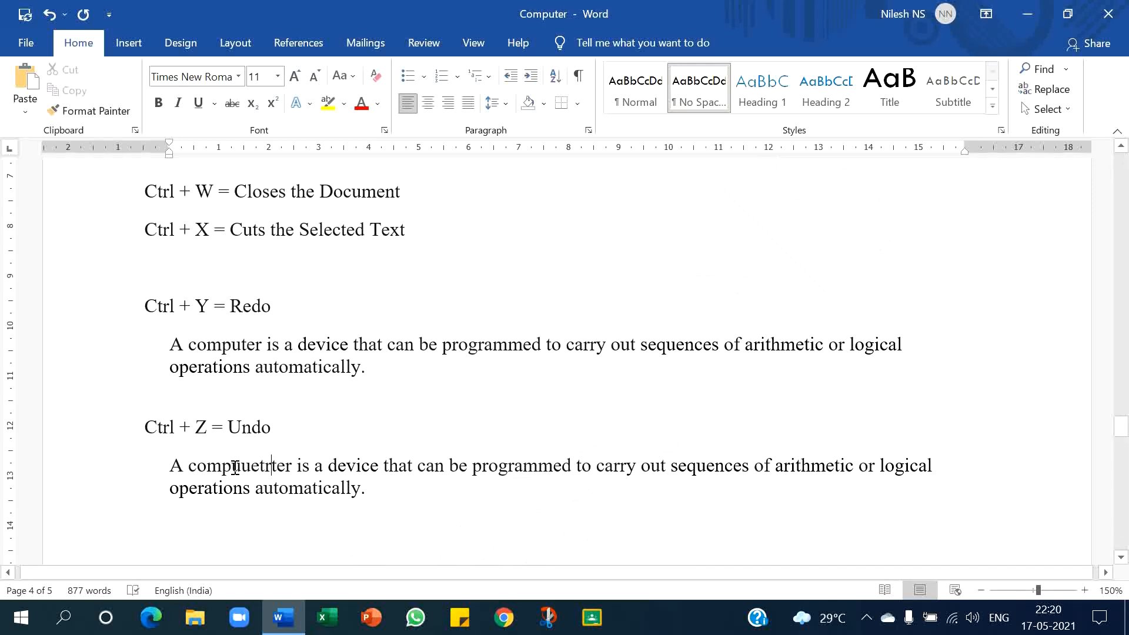
key("ctrl+z")
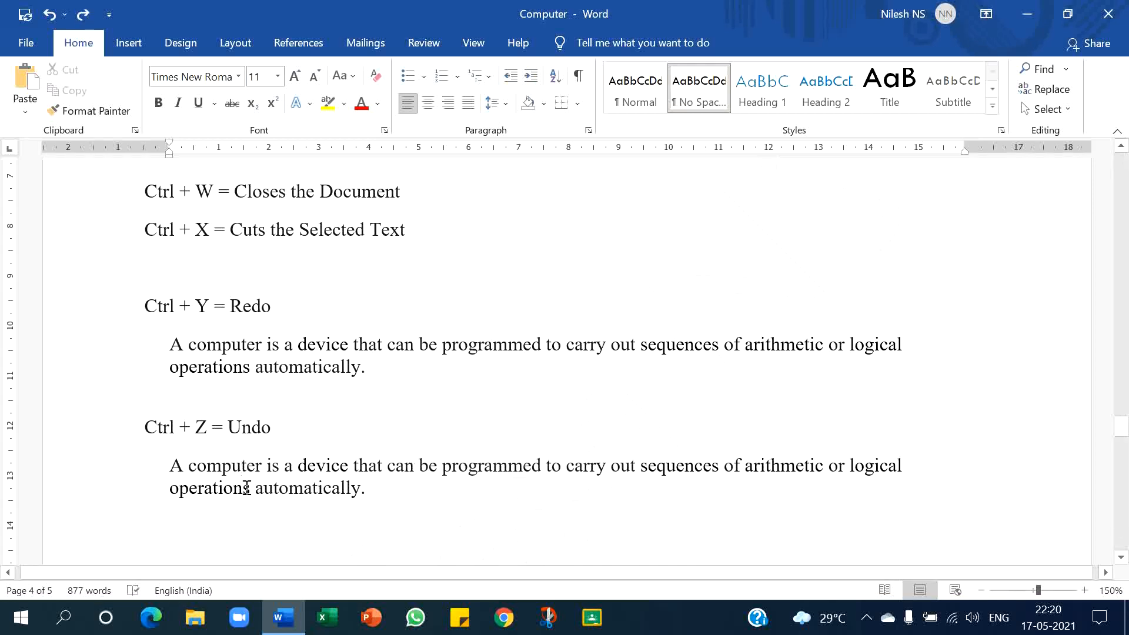